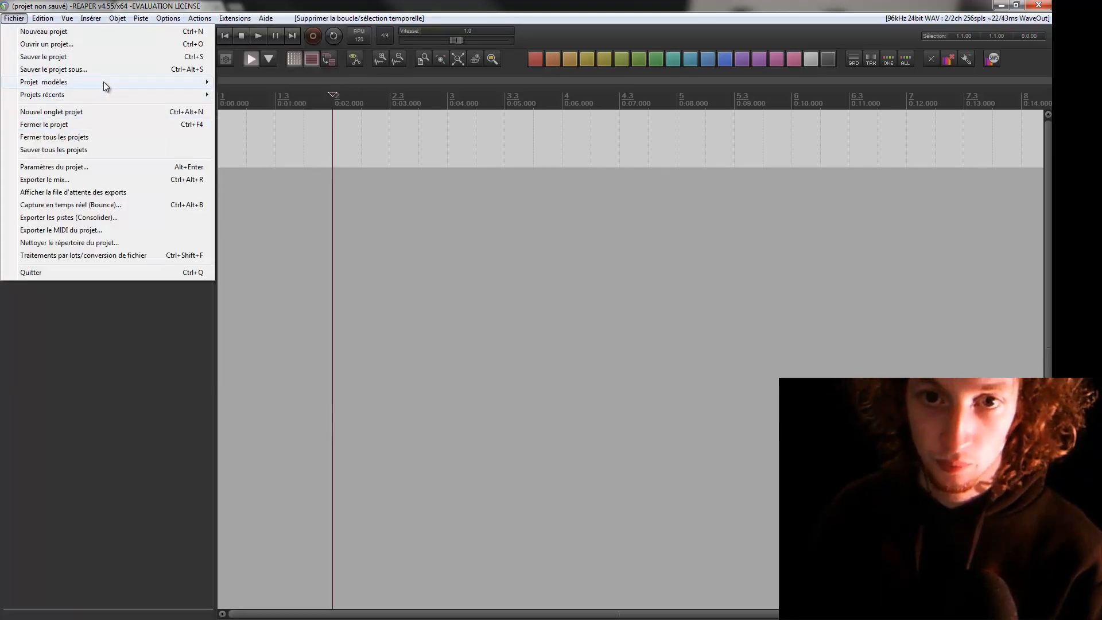
Start saving the project under a new name and go to the Montage Audio folder on the MontagesBlack (G:) drive
left_click(103, 69)
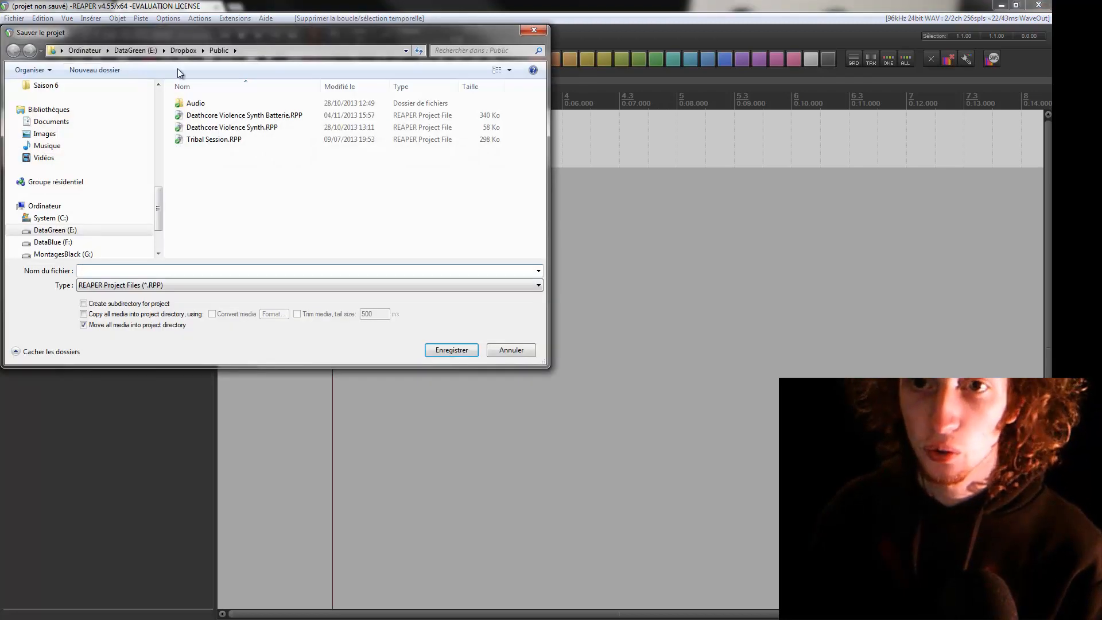
left_click(183, 50)
left_click_drag(156, 211, 150, 153)
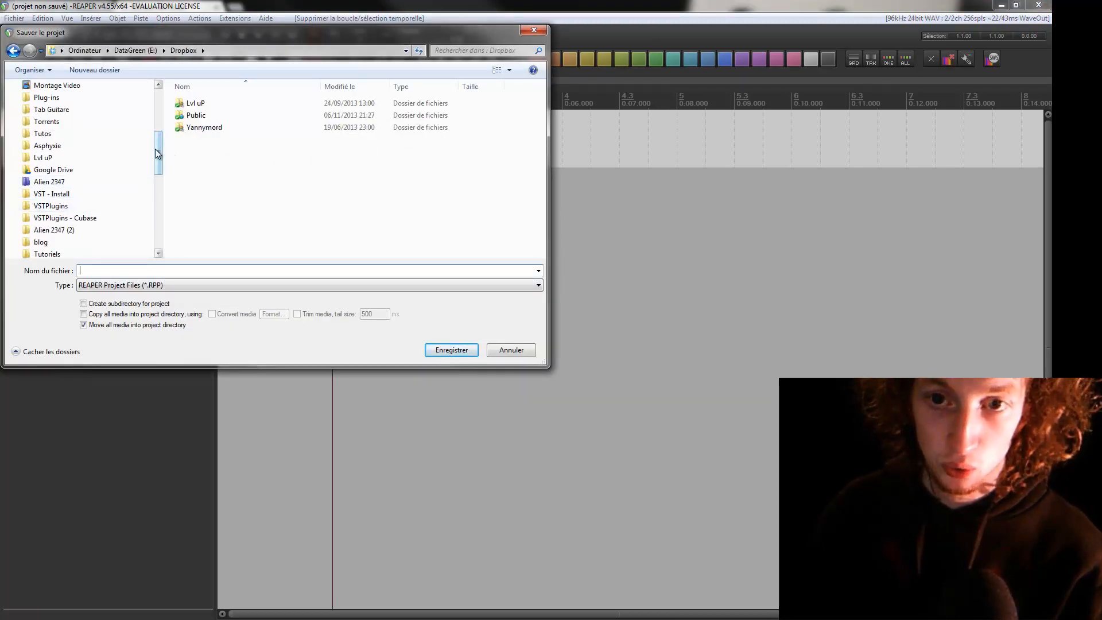
scroll(112, 123, "up", 1)
left_click(63, 98)
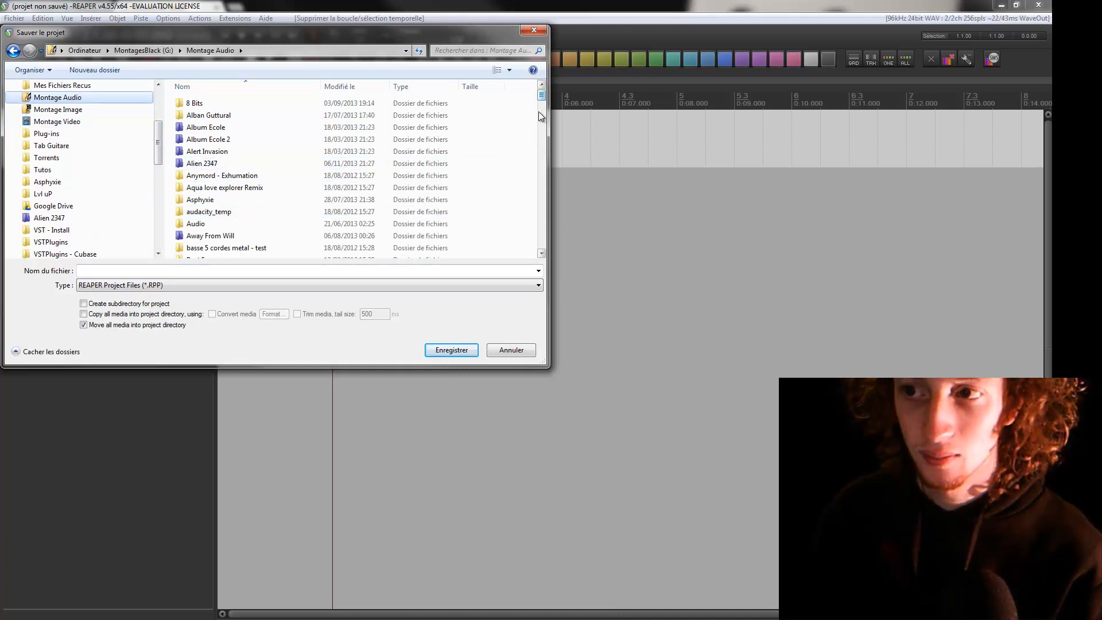
Create a new folder named "Tutoriel Drum 1" inside Montage Audio
mouse_move(540, 100)
left_mouse_down()
mouse_move(540, 254)
mouse_move(539, 108)
left_mouse_up()
right_click(498, 209)
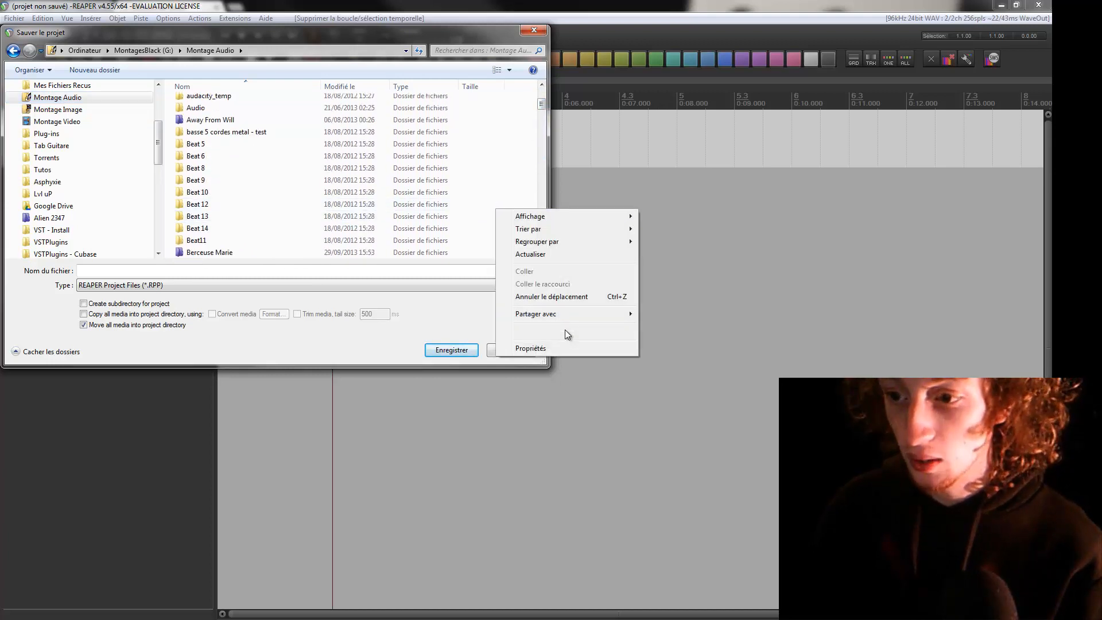
mouse_move(565, 331)
left_click(664, 332)
type("Tu")
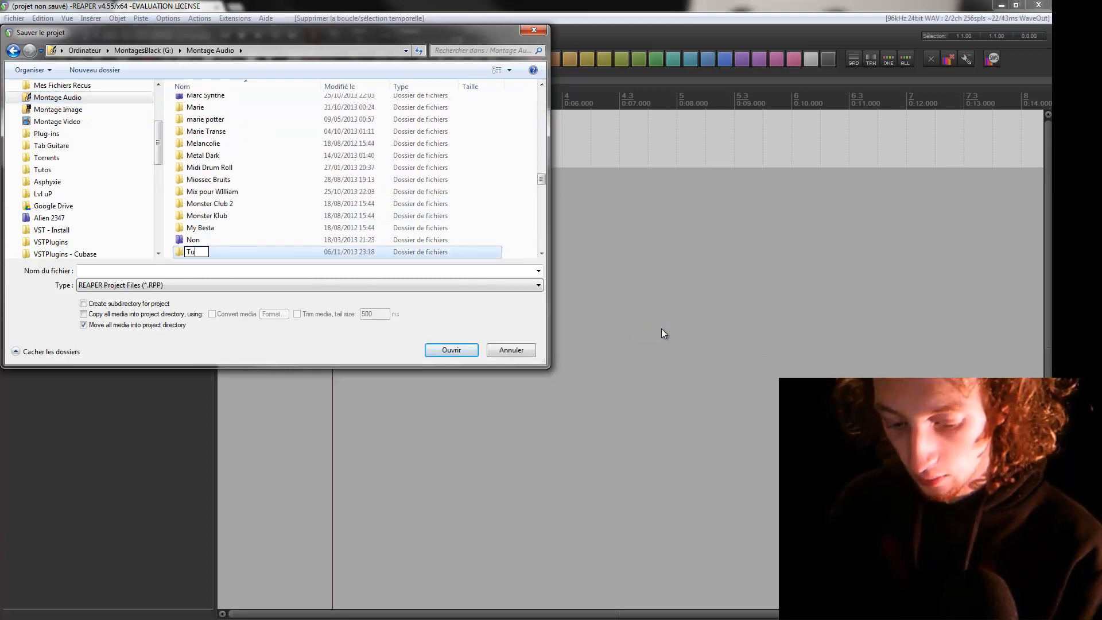
type("toriel Drum")
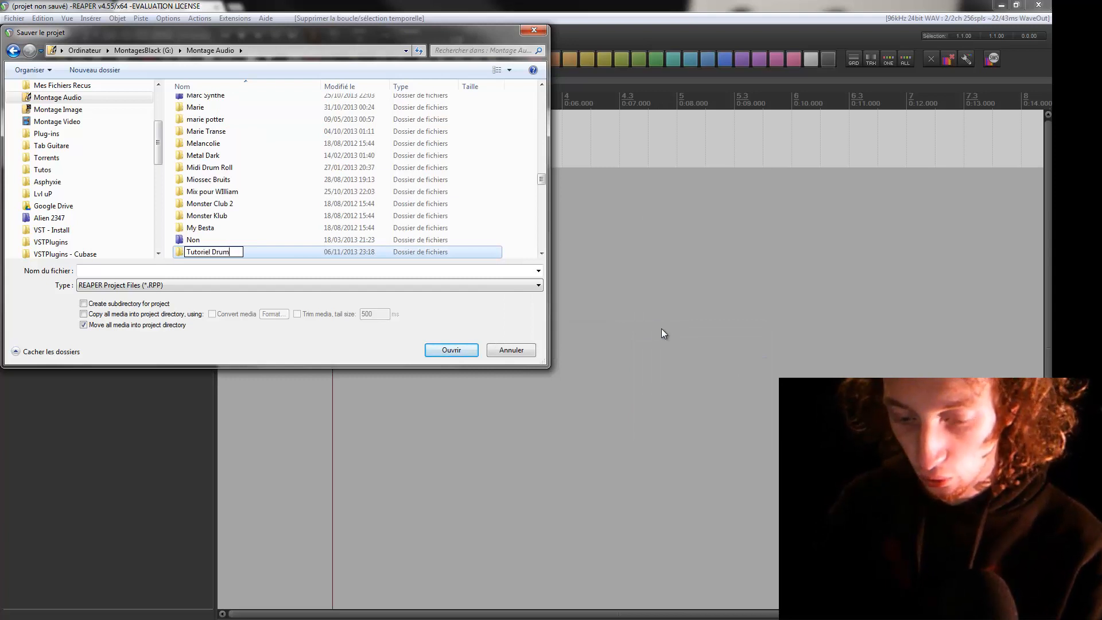
type(" 1")
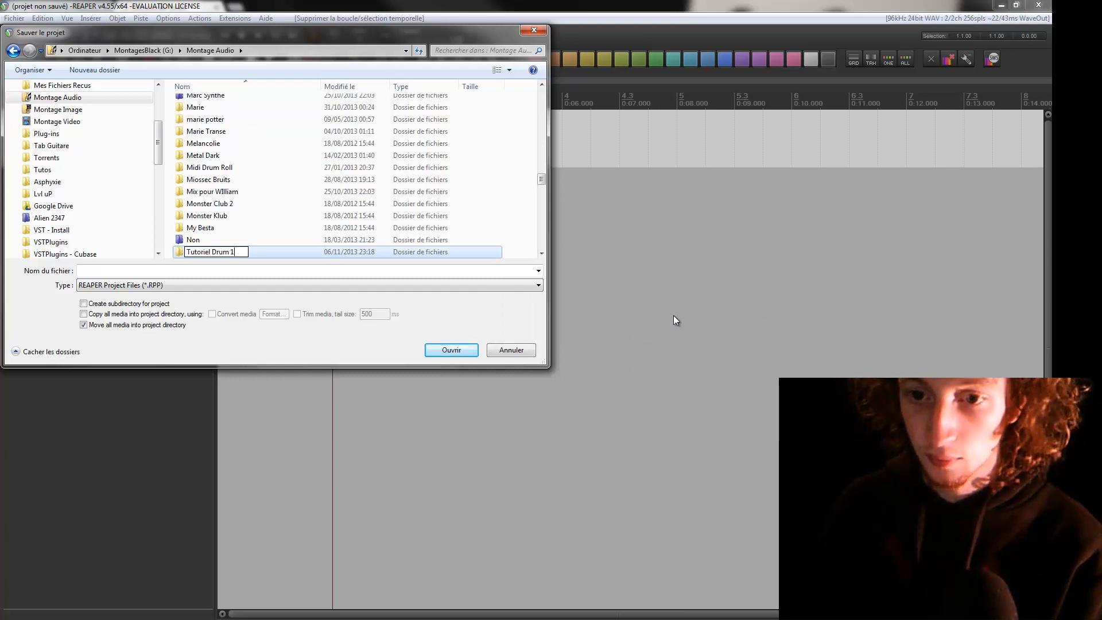
Open the new folder and save the project in it as "Tutoriel Drum 1"
left_click(452, 350)
left_click(452, 350)
left_click(242, 272)
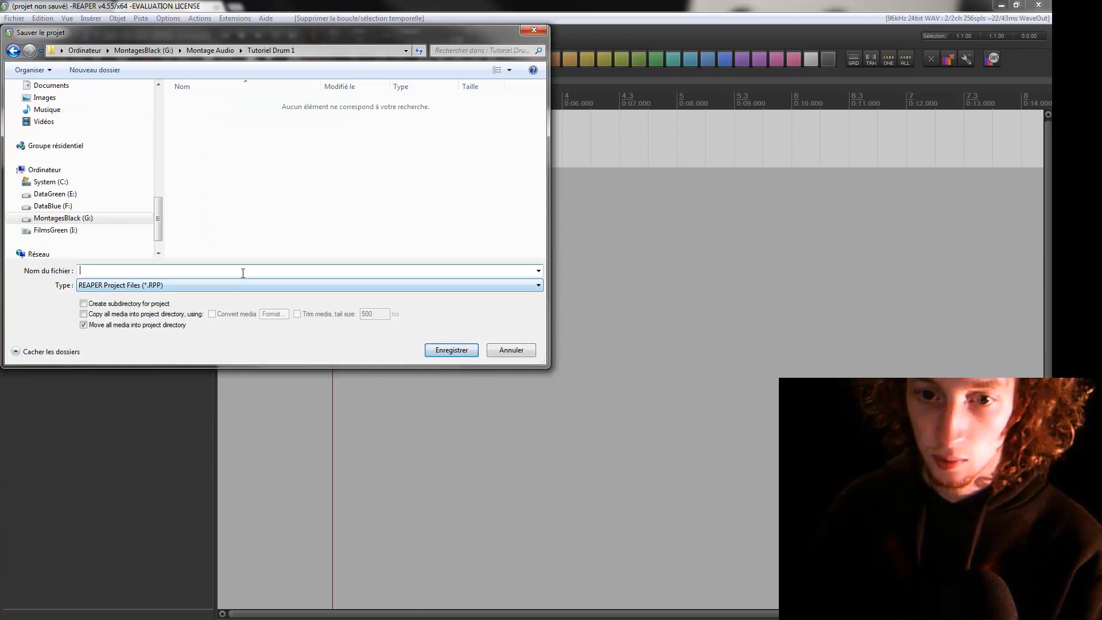
type("Tutoriel D")
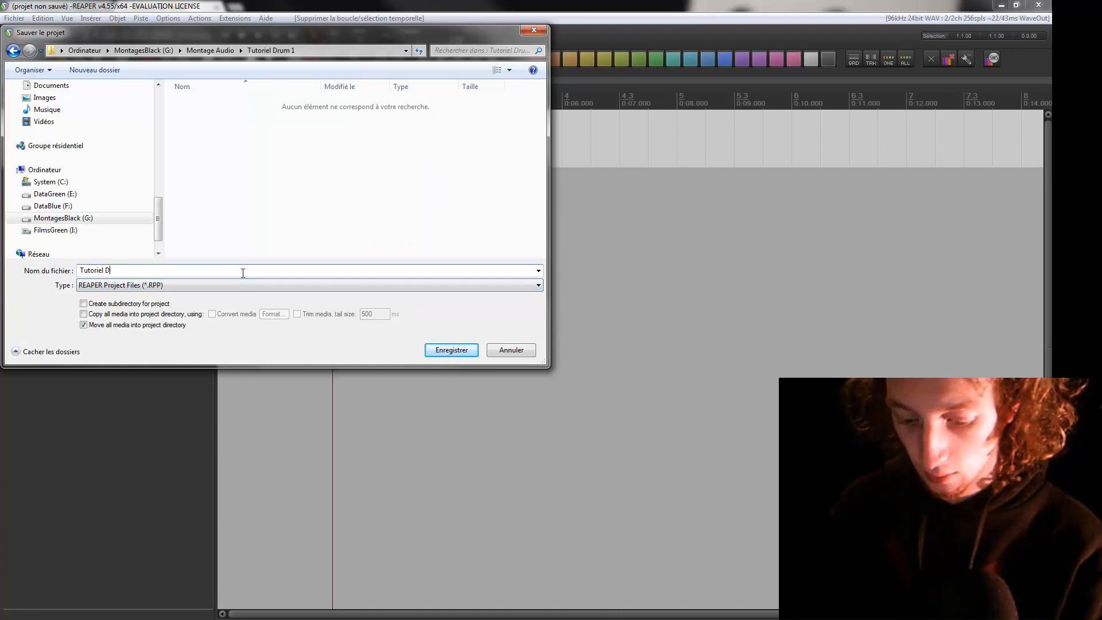
type("rum 2")
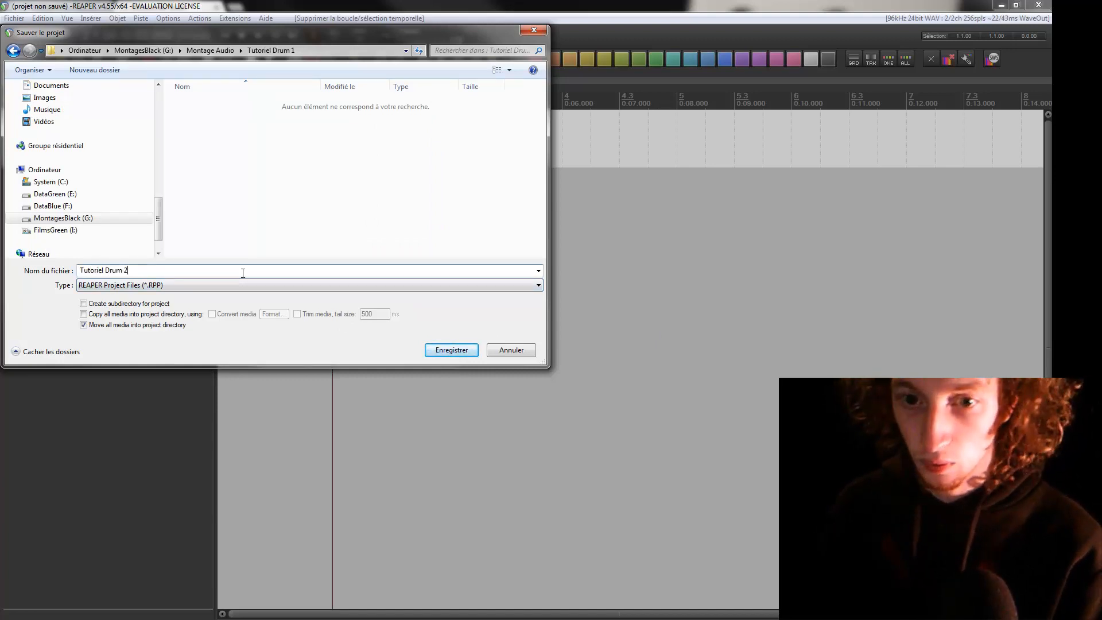
key("BackSpace")
left_click(432, 348)
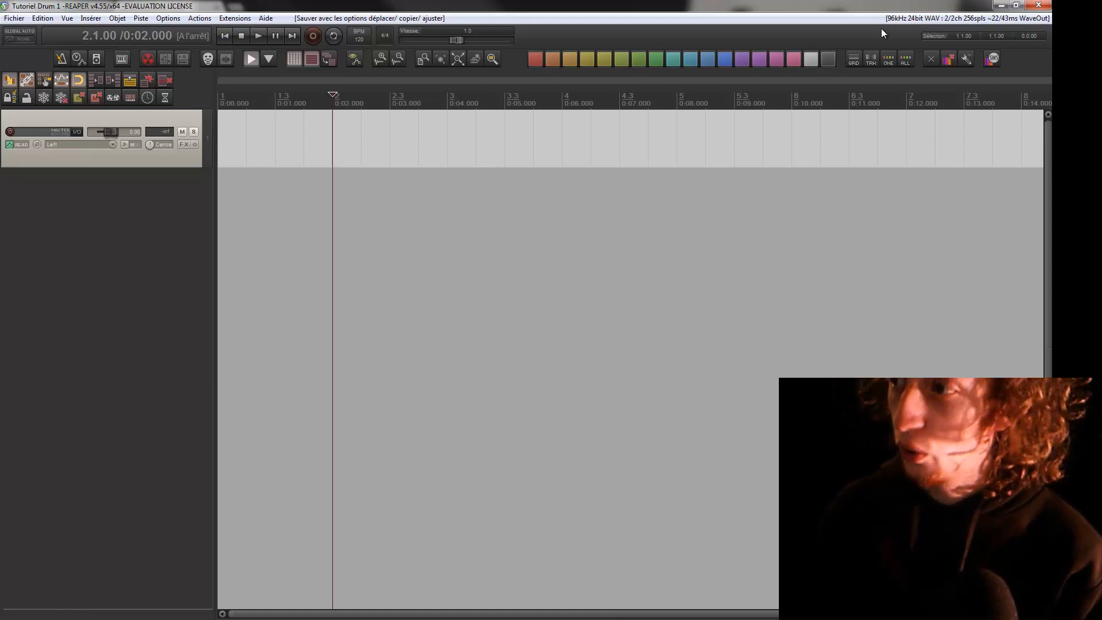
Examine the sample rate in the audio device preferences, leaving the preferences without changing anything
left_click(166, 18)
left_click(347, 374)
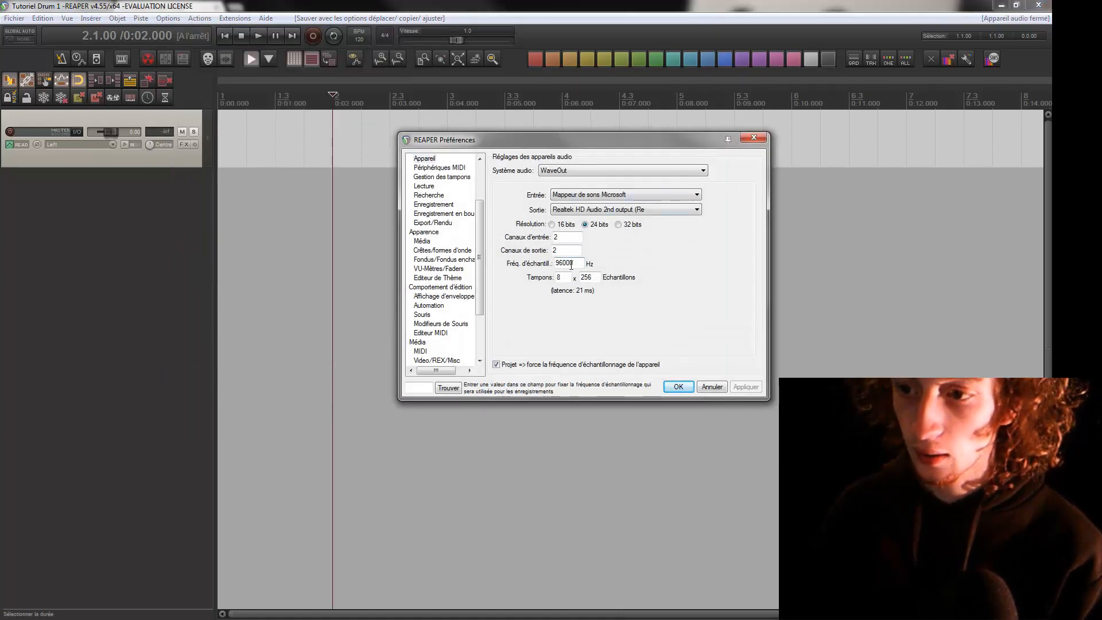
double_click(564, 263)
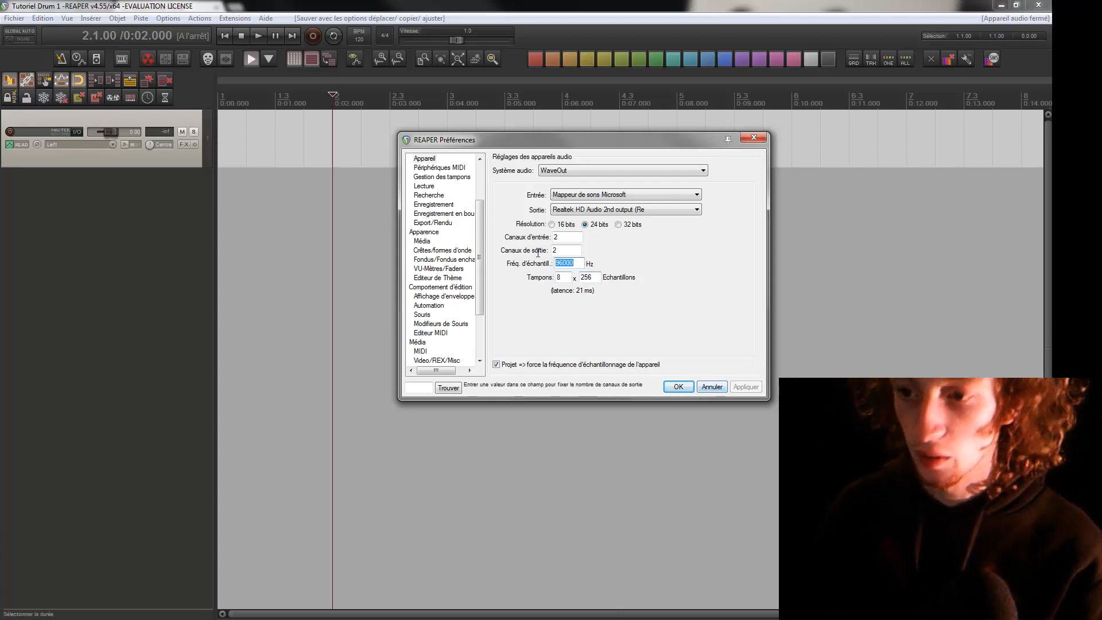
left_click(704, 387)
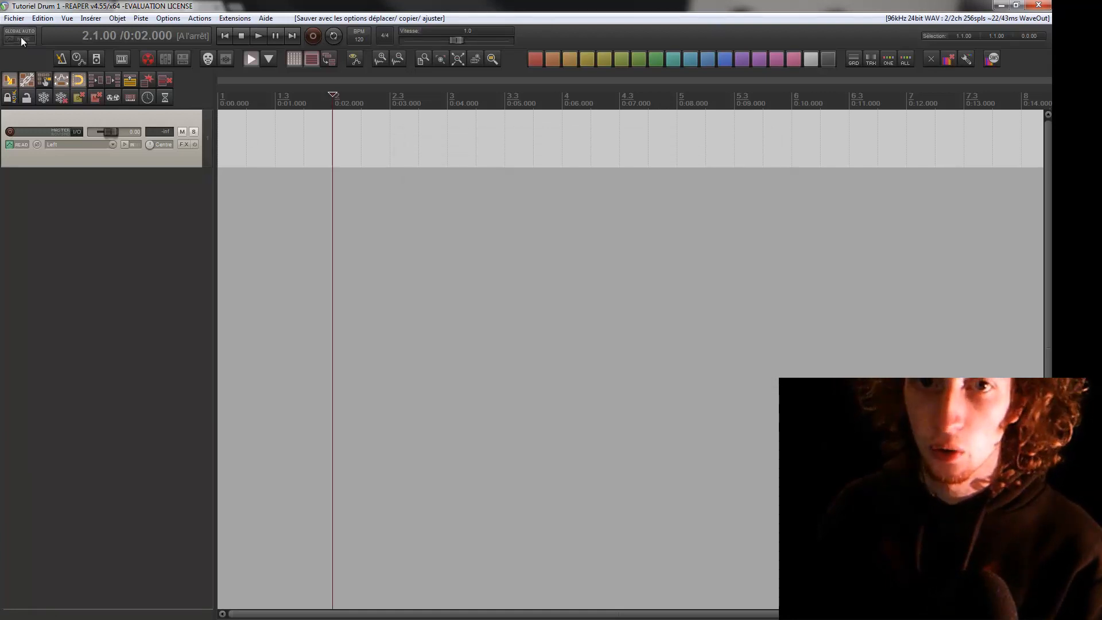
Review the project settings, checking the available sample rates and the media recording options, without changing them
left_click(10, 18)
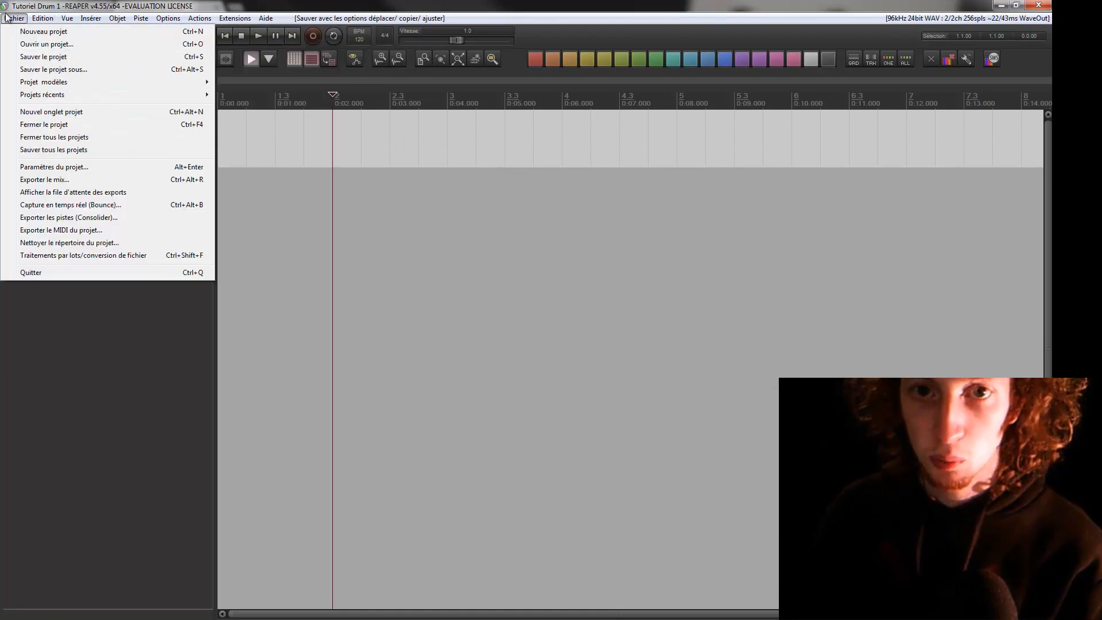
left_click(108, 165)
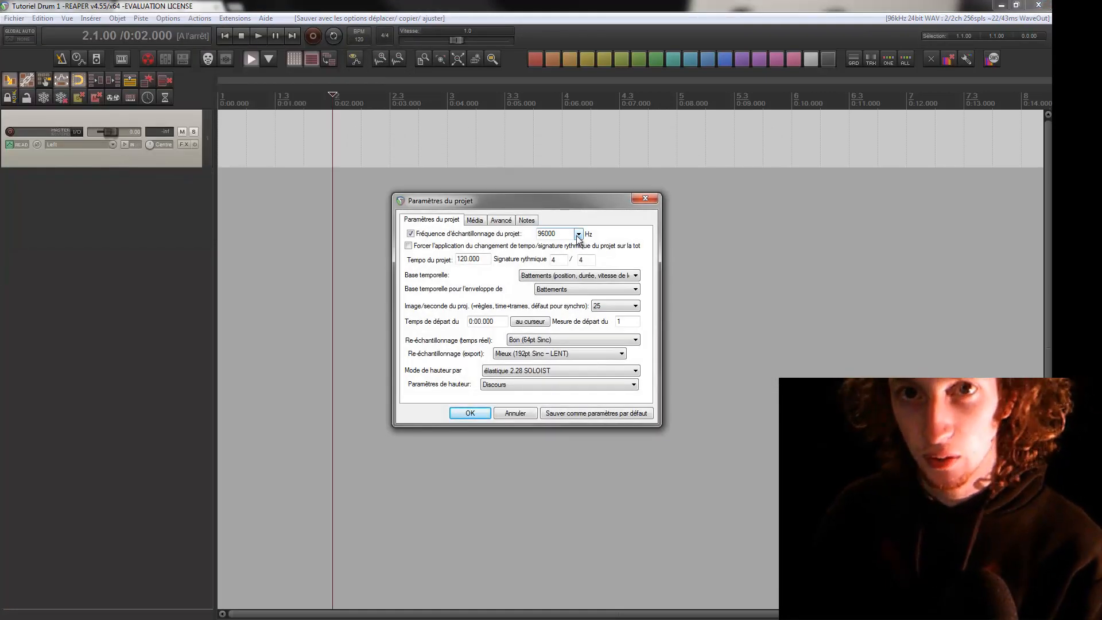
left_click(578, 234)
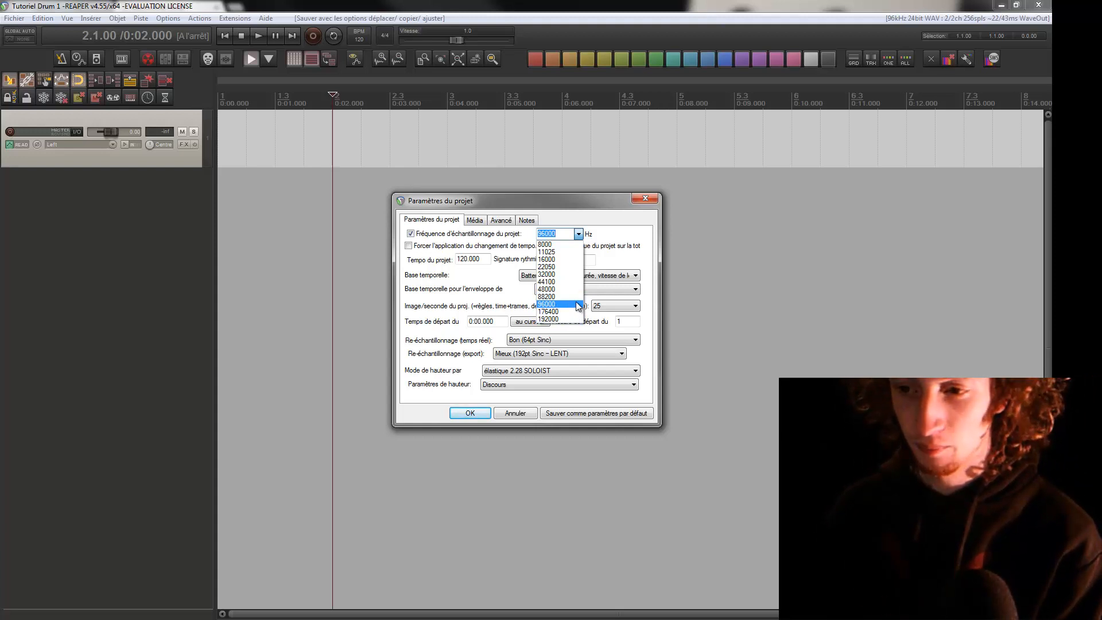
left_click(592, 220)
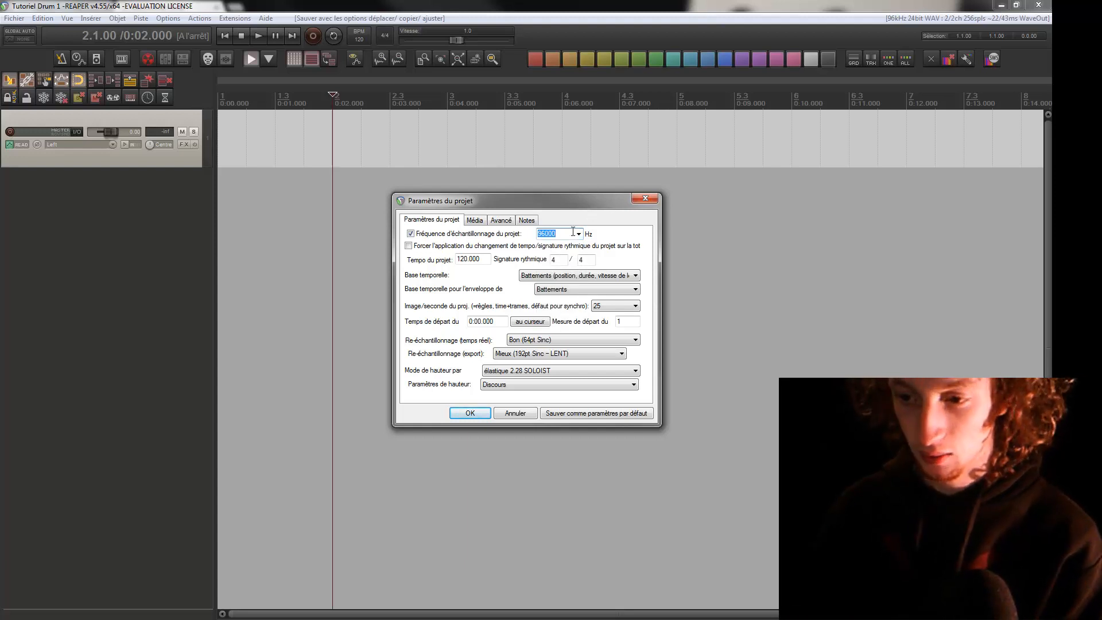
left_click(473, 223)
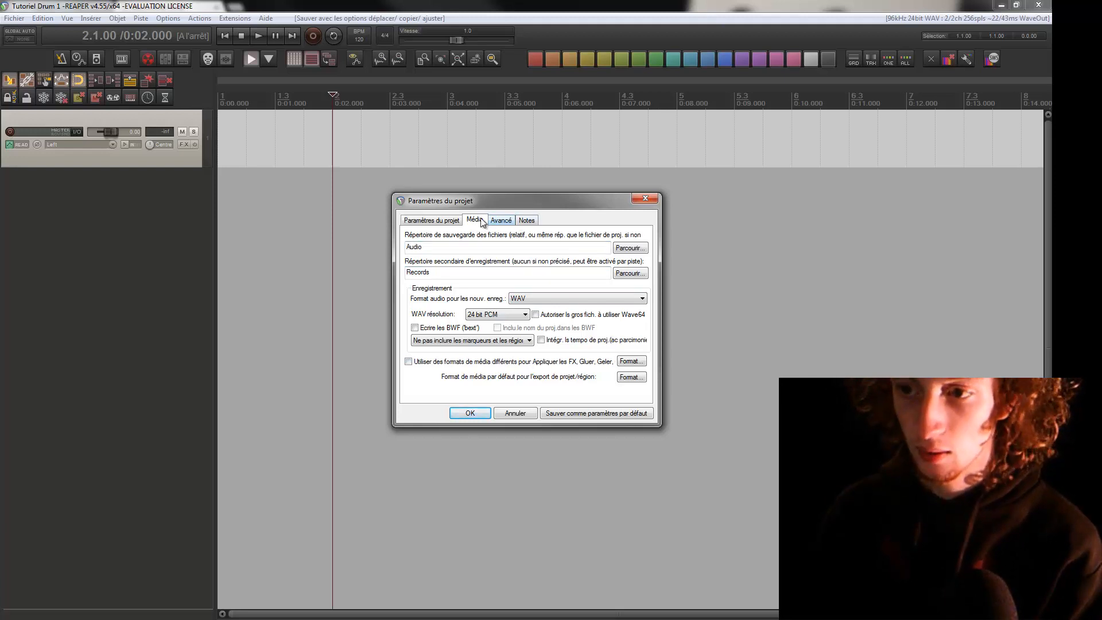
left_click(437, 222)
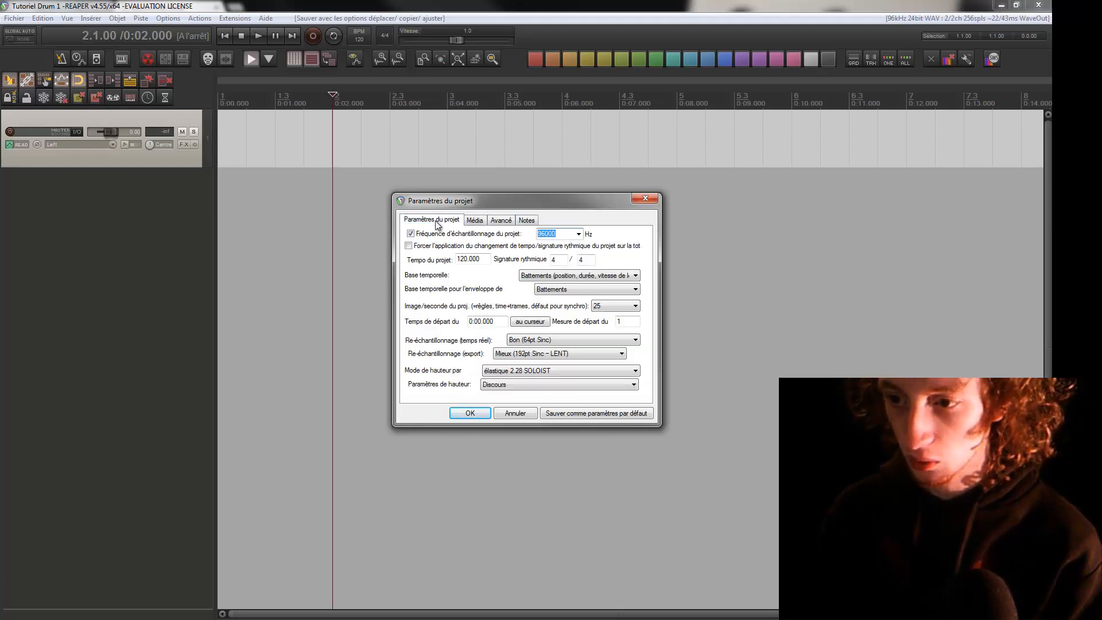
left_click(651, 198)
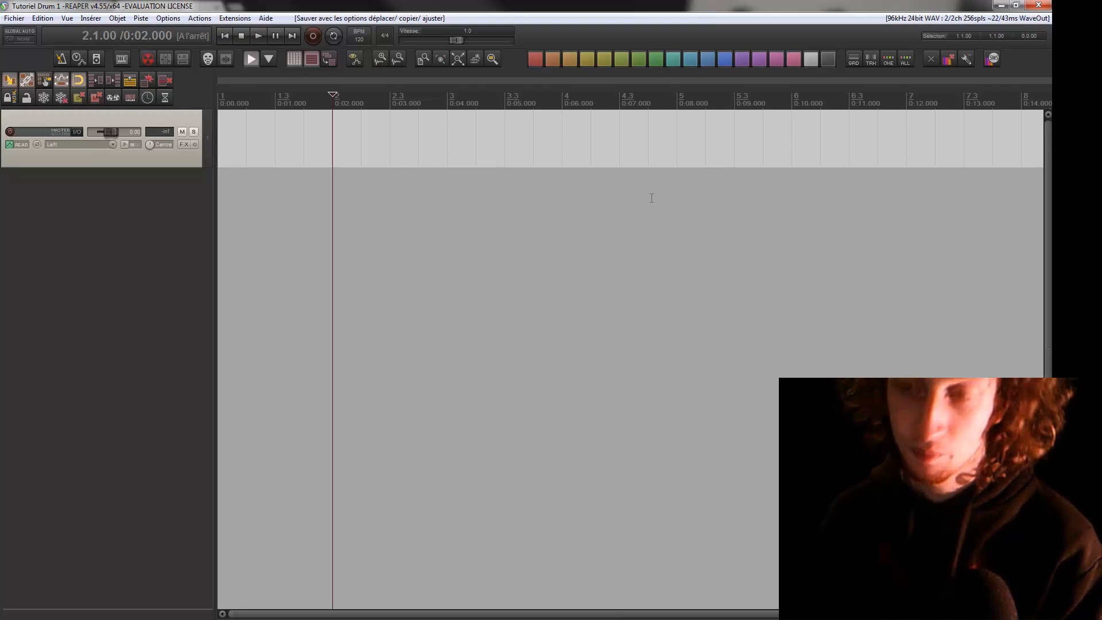
Tap in the project tempo repeatedly at different speeds and settle on 149 BPM
left_click(359, 35)
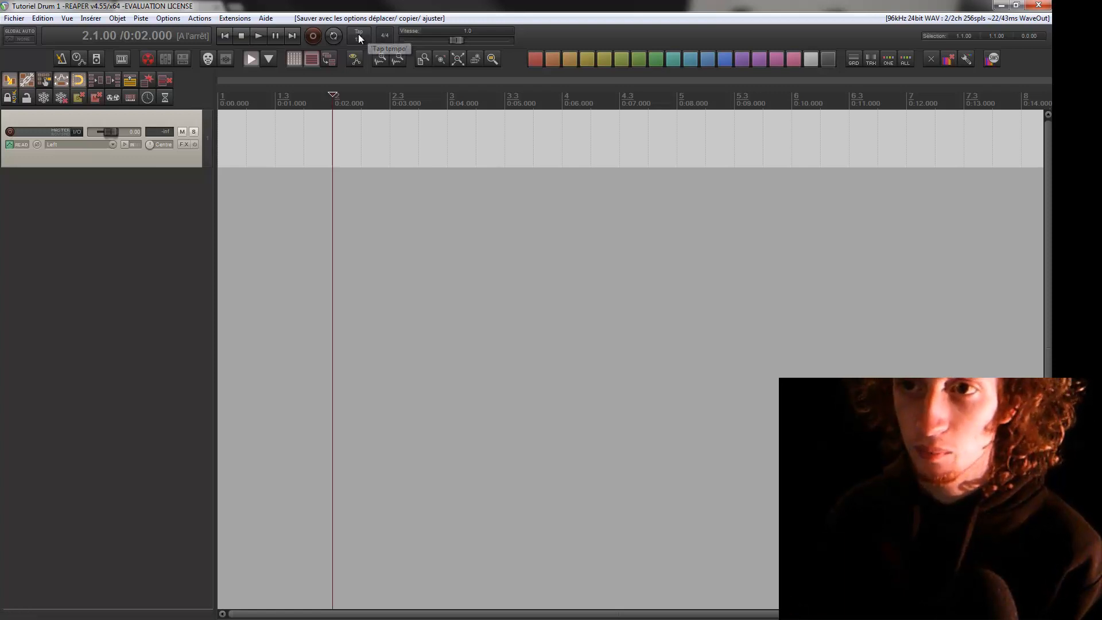
left_click(358, 35)
left_click(358, 35)
left_click(358, 35)
left_click(358, 36)
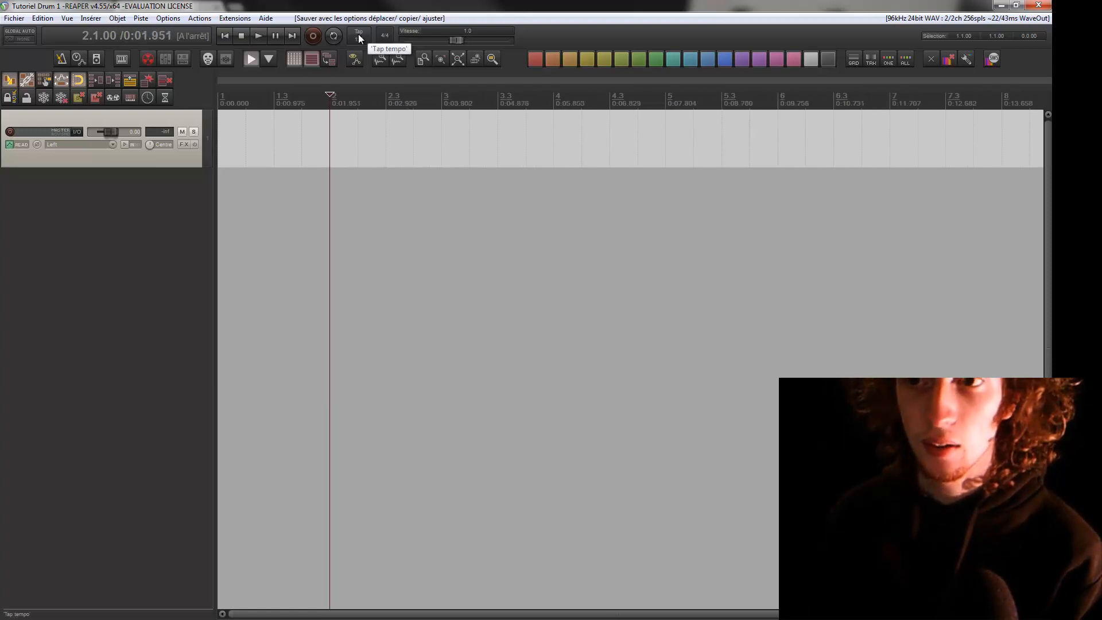
left_click(358, 36)
left_click(358, 35)
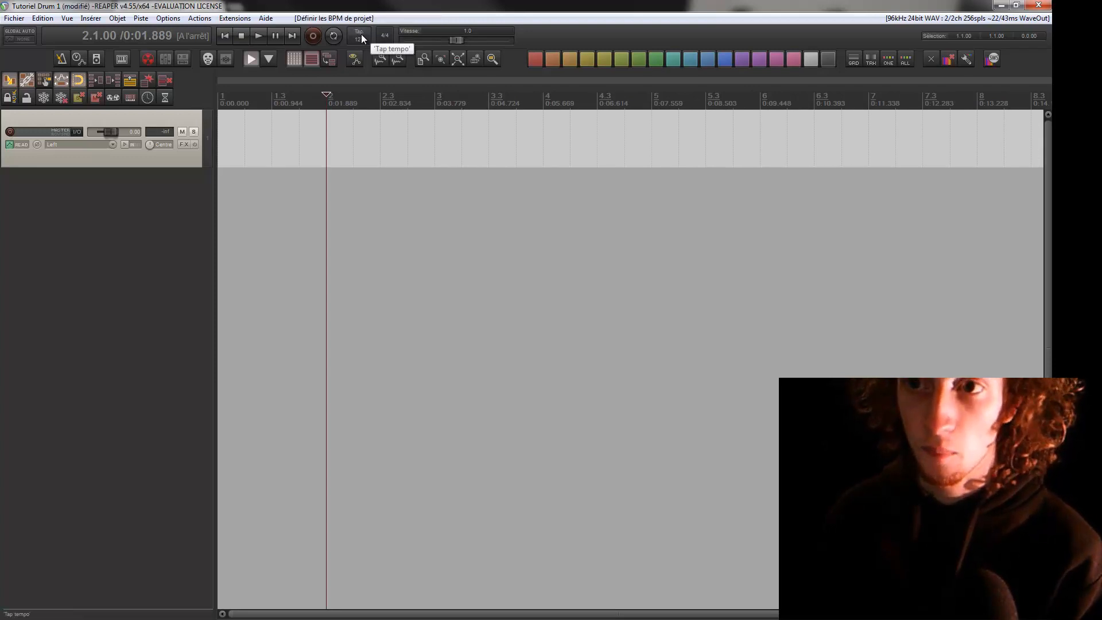
left_click(361, 36)
left_click(361, 36)
left_click(361, 36)
left_click(361, 36)
left_click(361, 36)
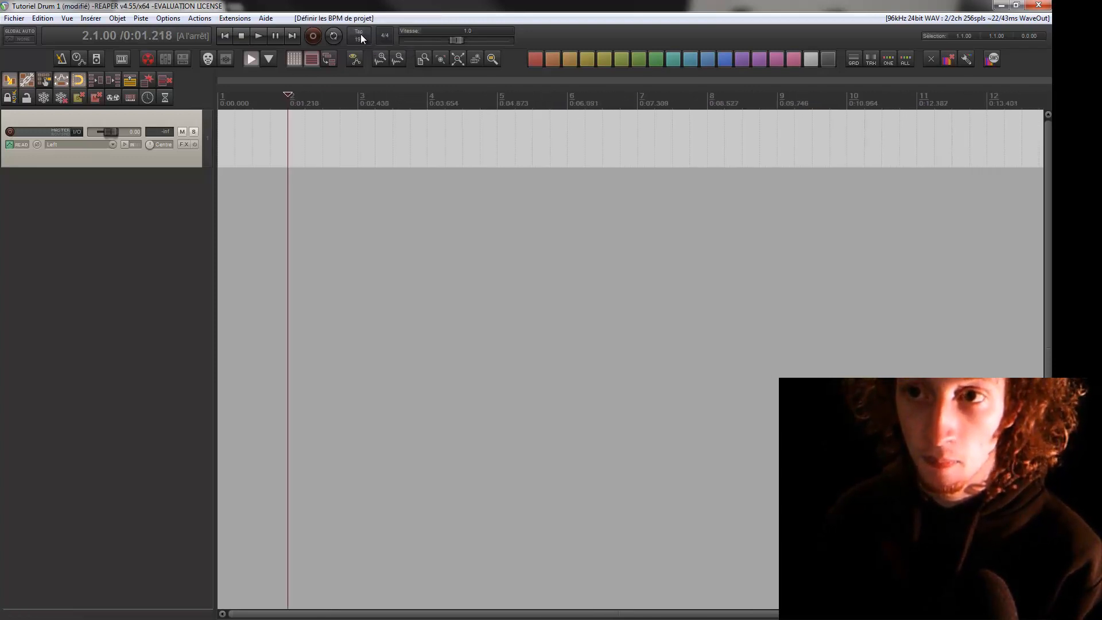
left_click(361, 36)
left_click(361, 36)
left_click(361, 36)
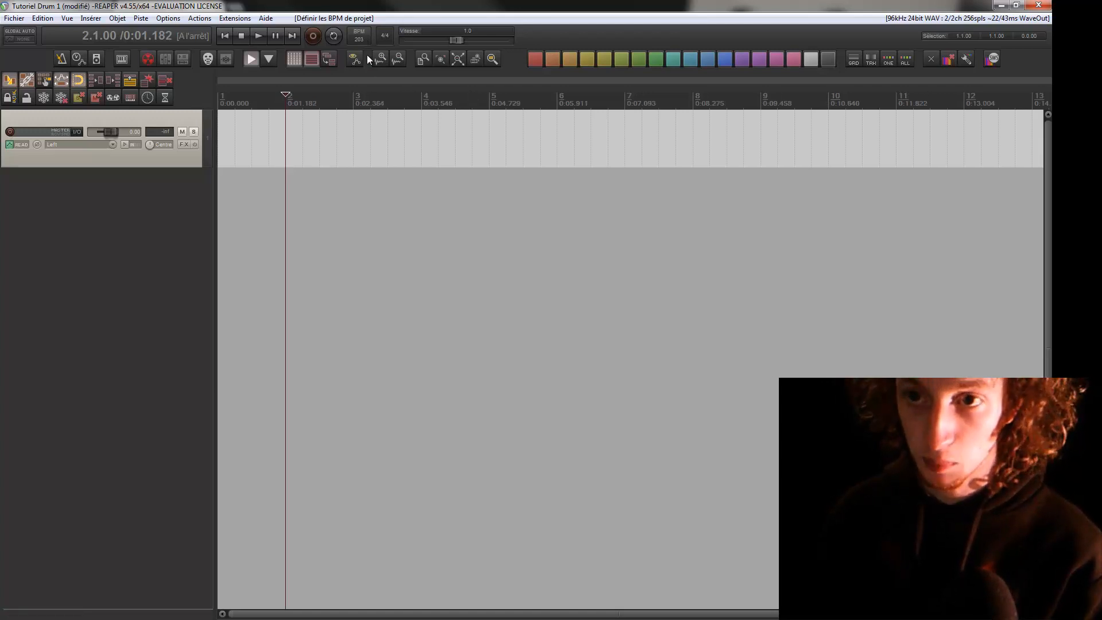
left_click(364, 40)
left_click(364, 40)
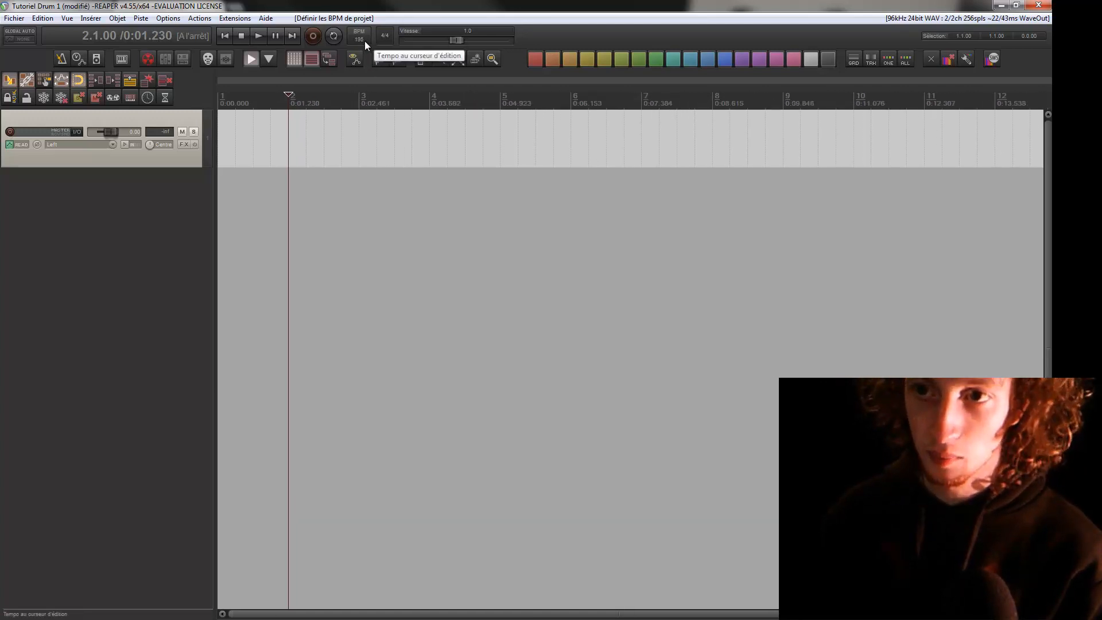
left_click(364, 40)
left_click(362, 40)
left_click(361, 40)
left_click(361, 40)
left_click(361, 40)
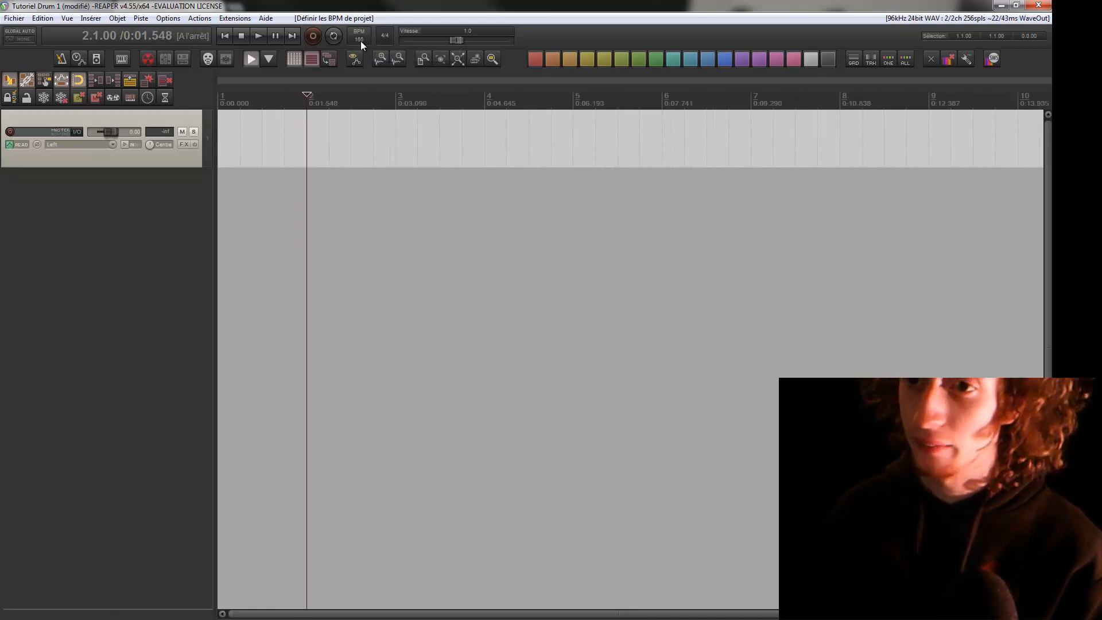
left_click(361, 40)
left_click(360, 40)
left_click(361, 40)
left_click(360, 40)
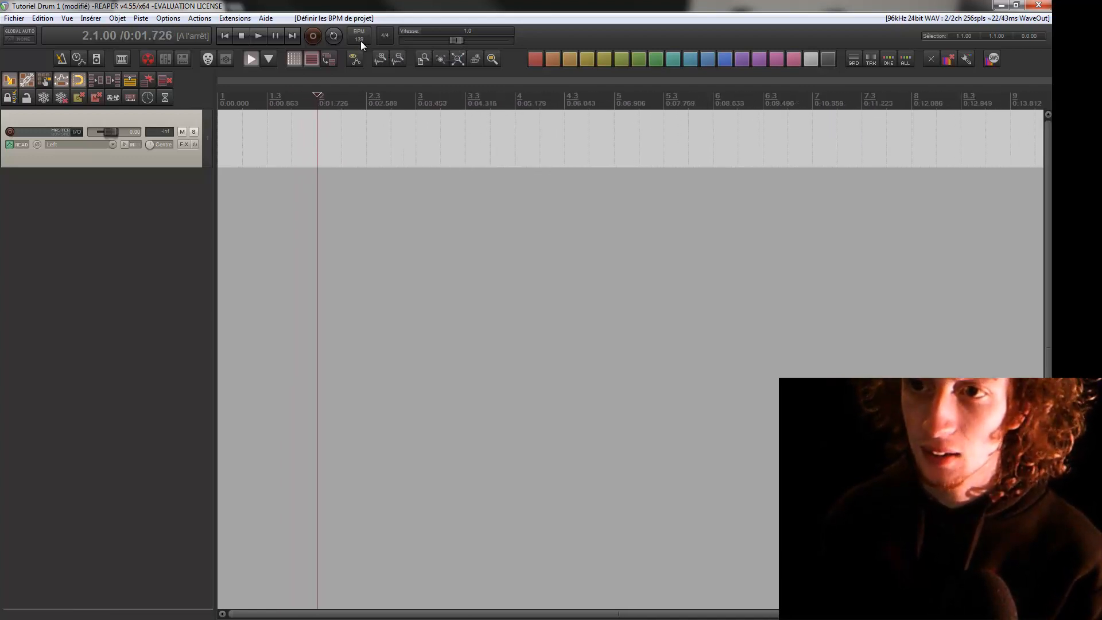
left_click(360, 40)
left_click(361, 40)
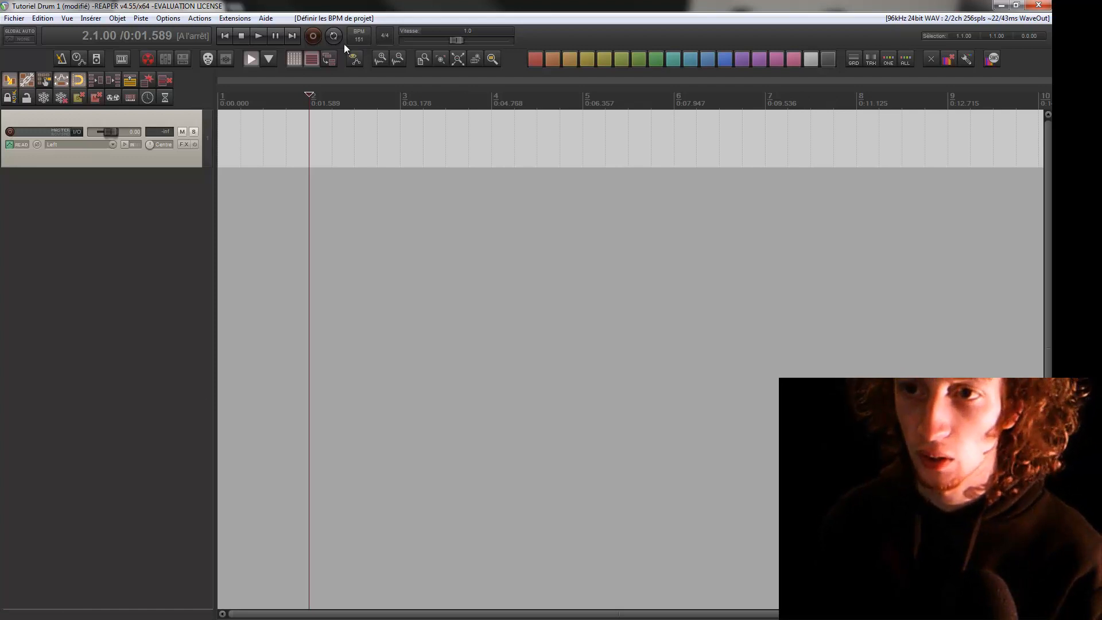
left_click(364, 42)
left_click(364, 43)
left_click(364, 42)
left_click(364, 42)
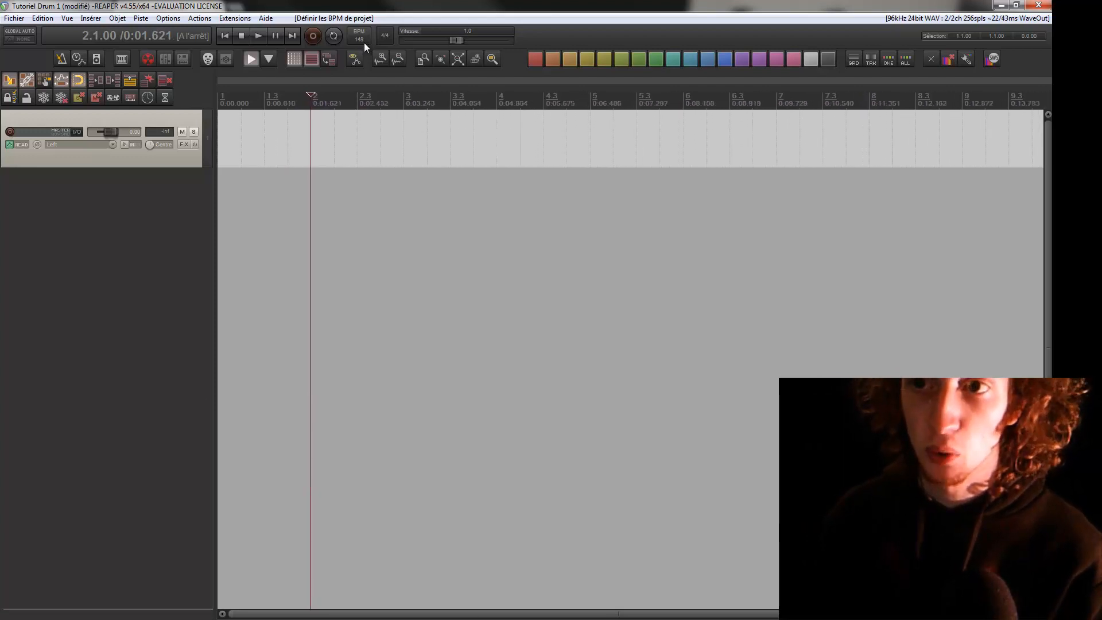
left_click(362, 42)
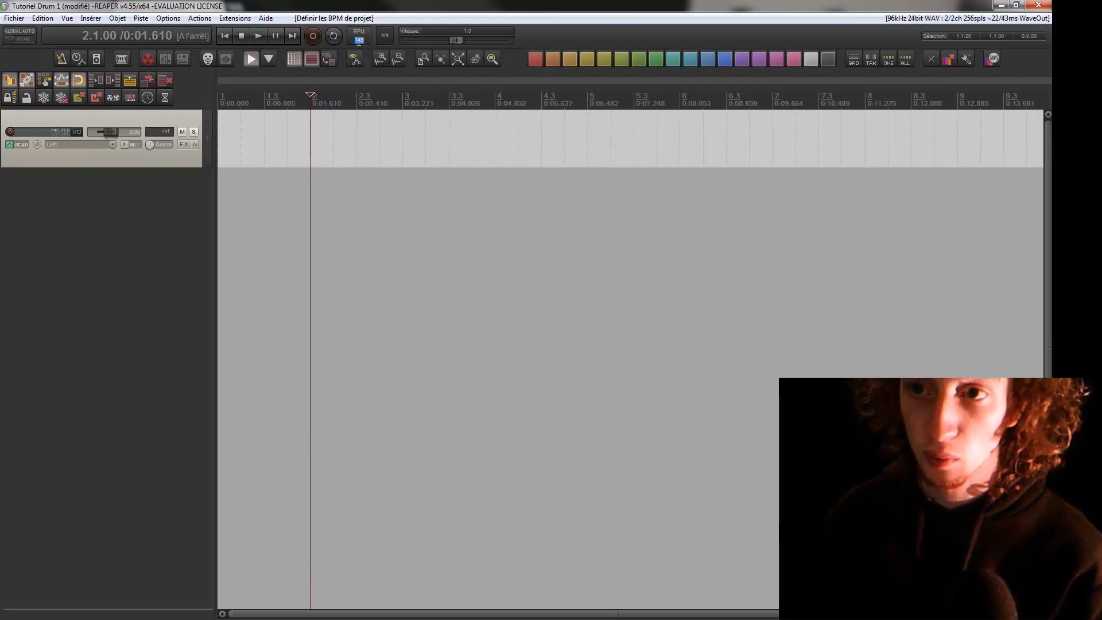
Enable the metronome and start playback to hear the click at the project tempo
left_click(387, 37)
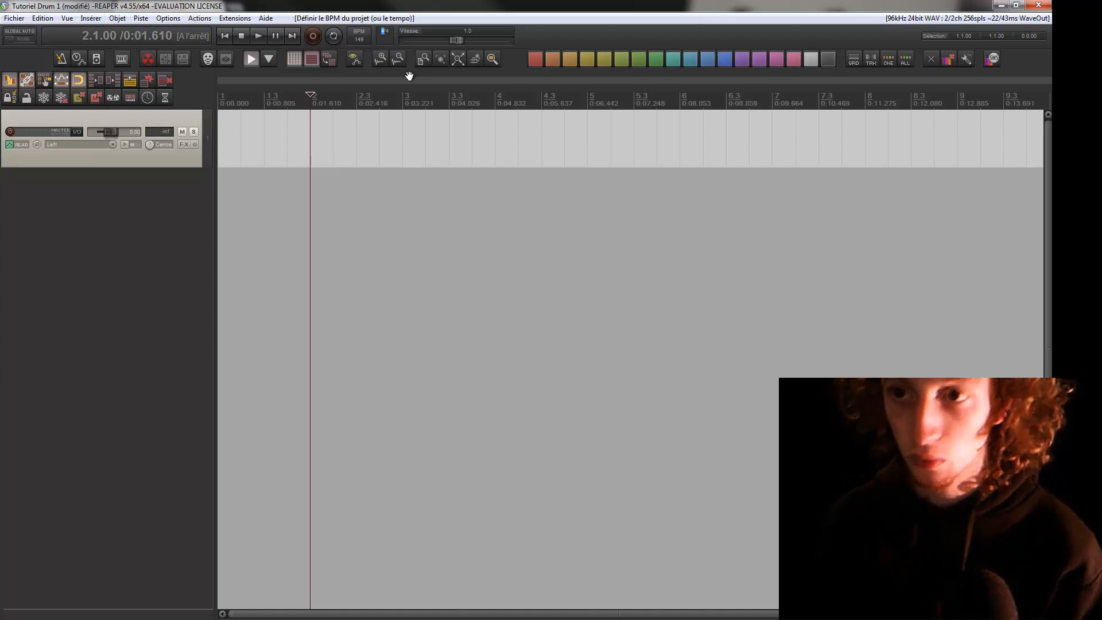
left_click(307, 139)
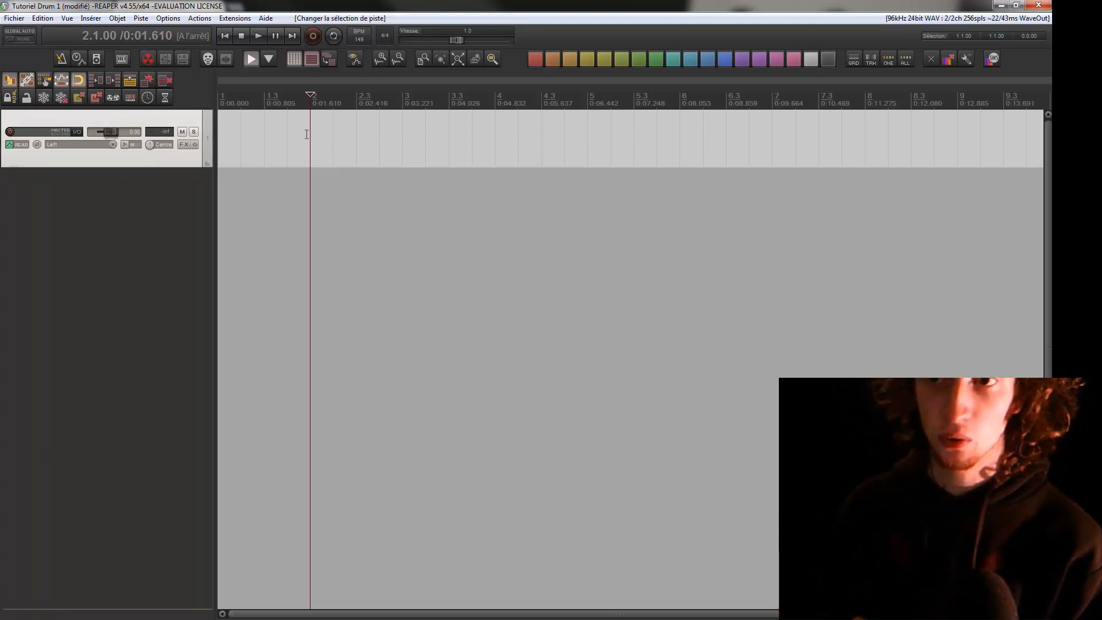
left_click(60, 59)
key("space")
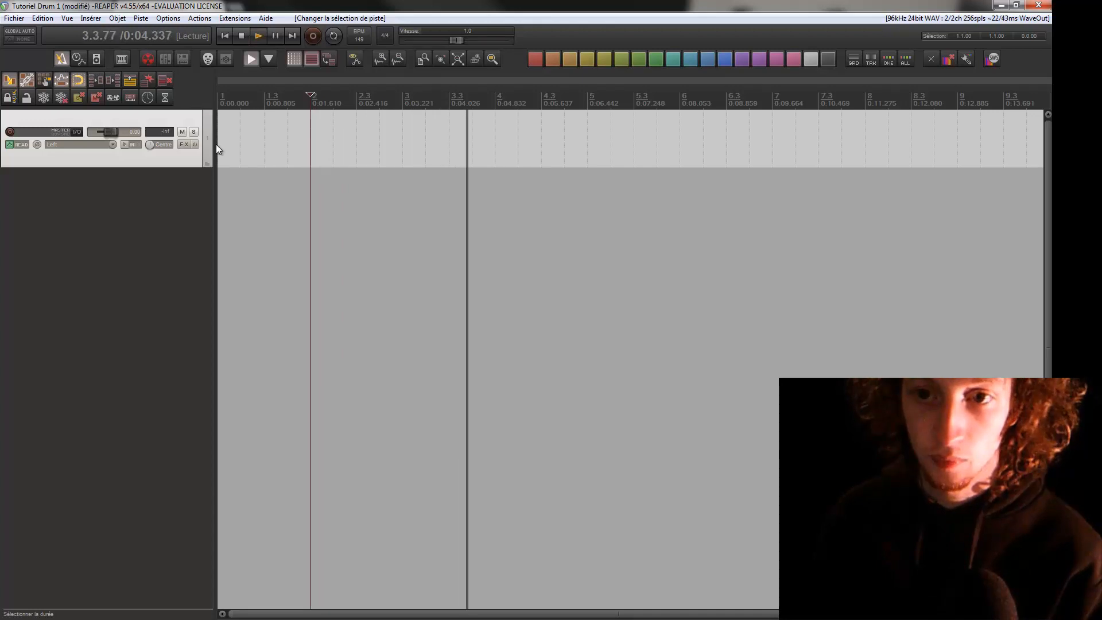
Stop playback and set both the metronome volume and the weak-beat volume to 0.00 dB in the metronome settings
left_click_drag(217, 148, 307, 146)
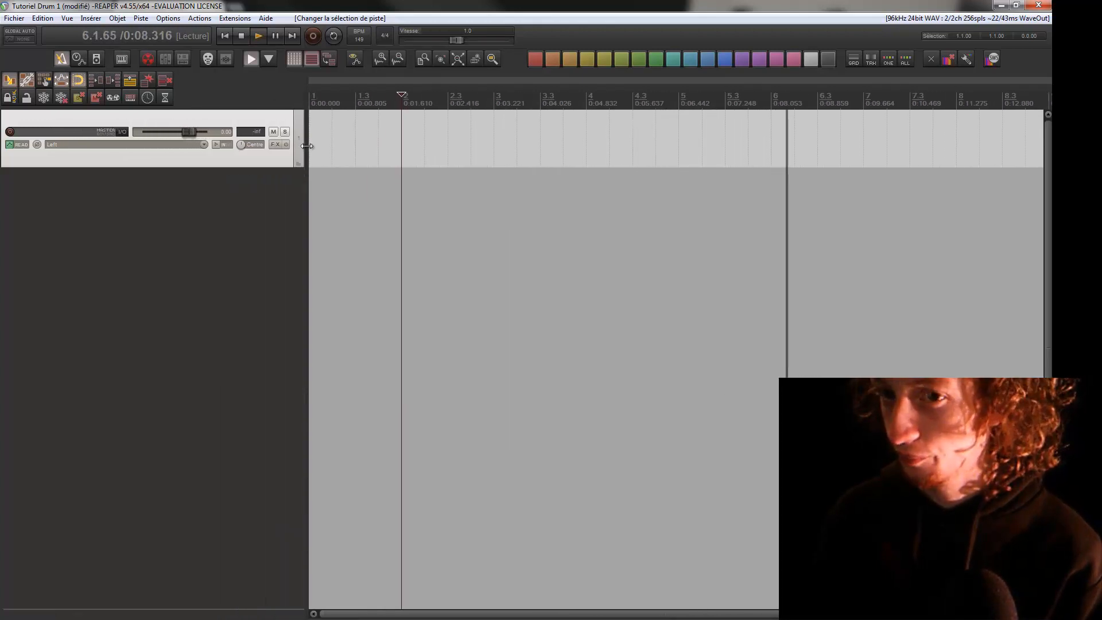
key("space")
right_click(60, 60)
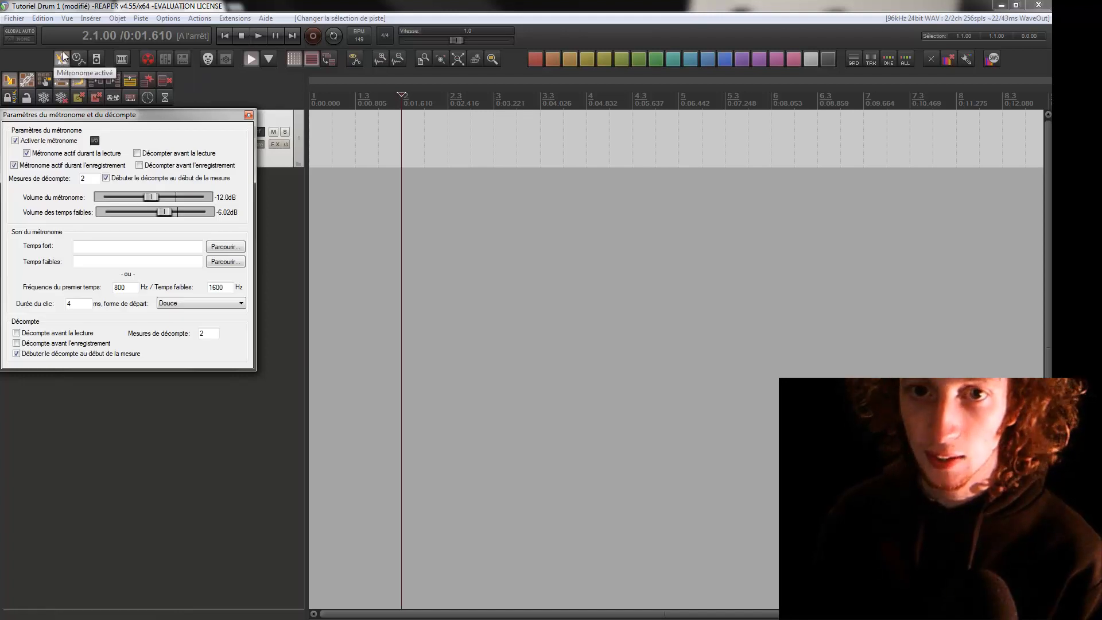
double_click(173, 198)
double_click(173, 208)
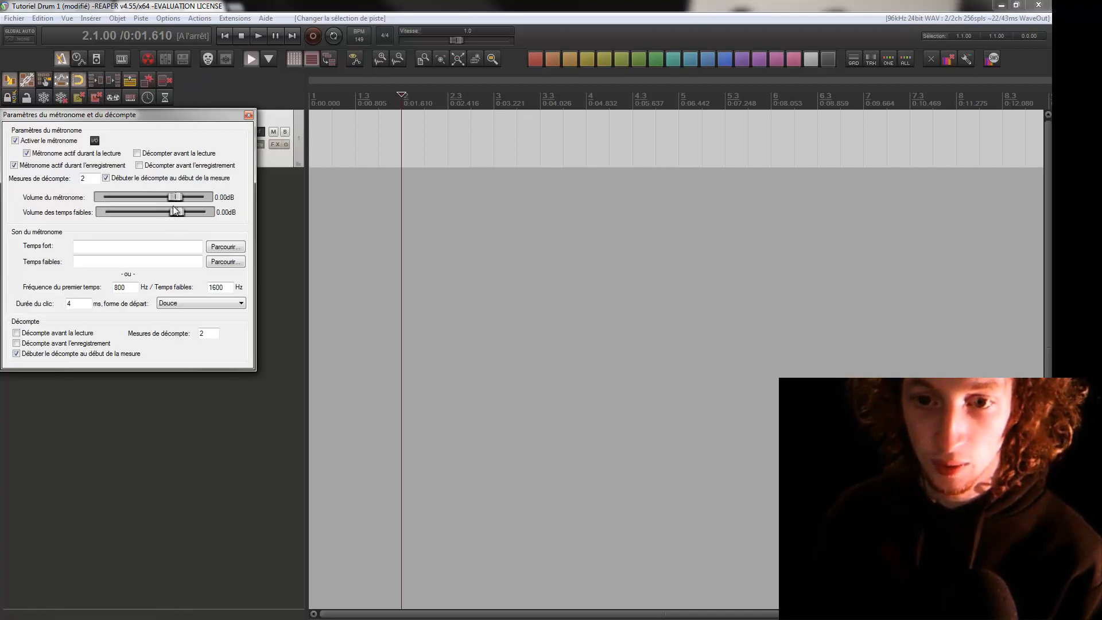
Set the metronome's first-beat frequency to 1600 Hz and its weak-beat frequency to 800 Hz, and close the settings
double_click(119, 287)
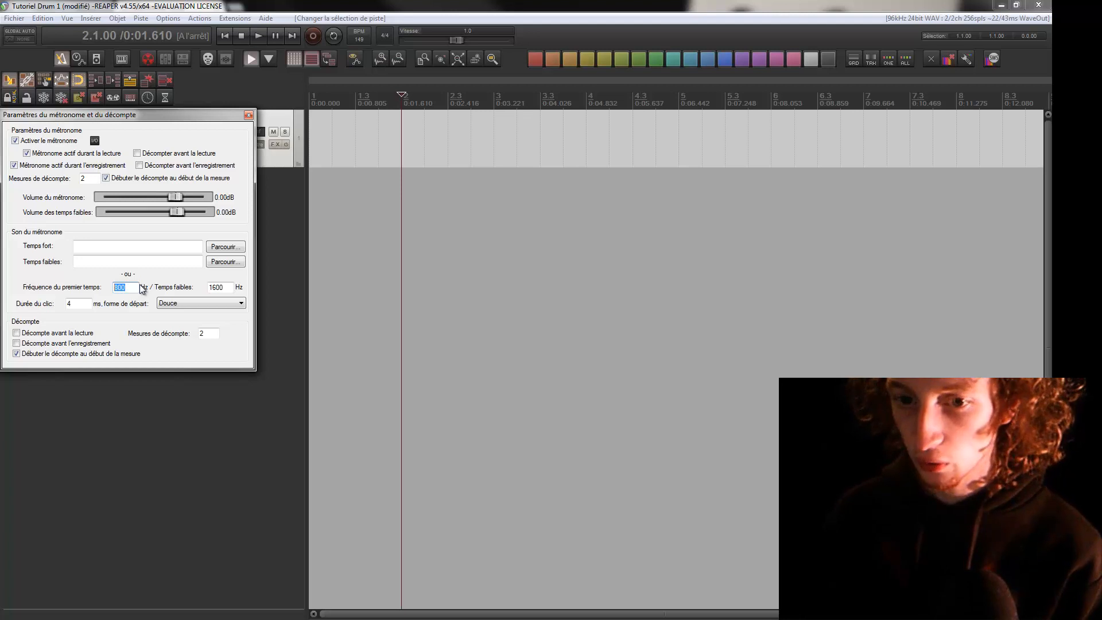
type("1600")
key("Tab")
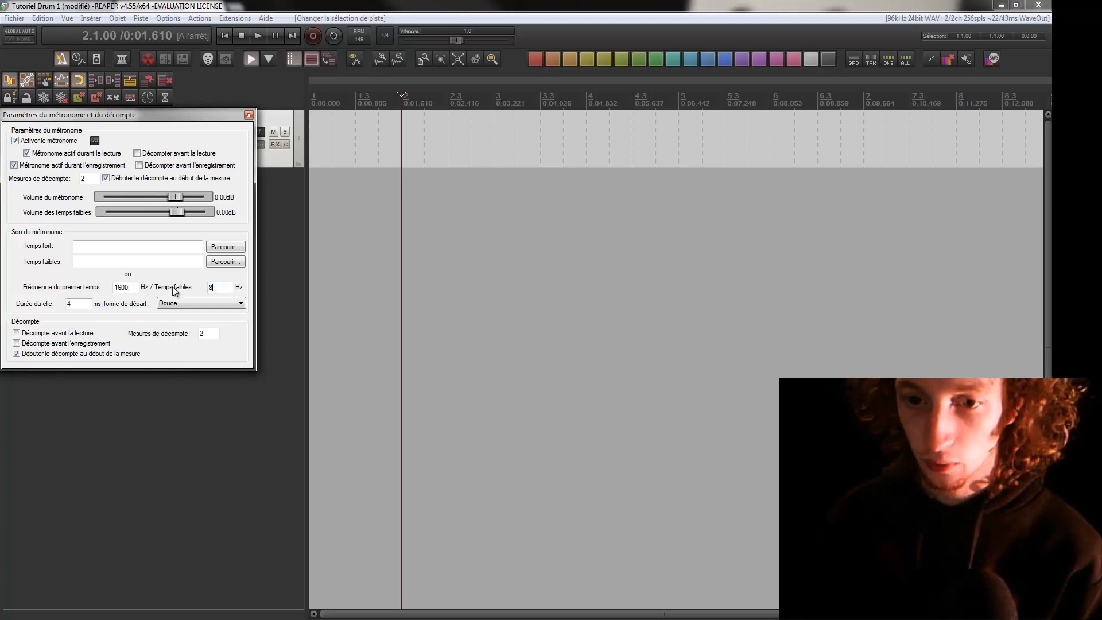
type("800")
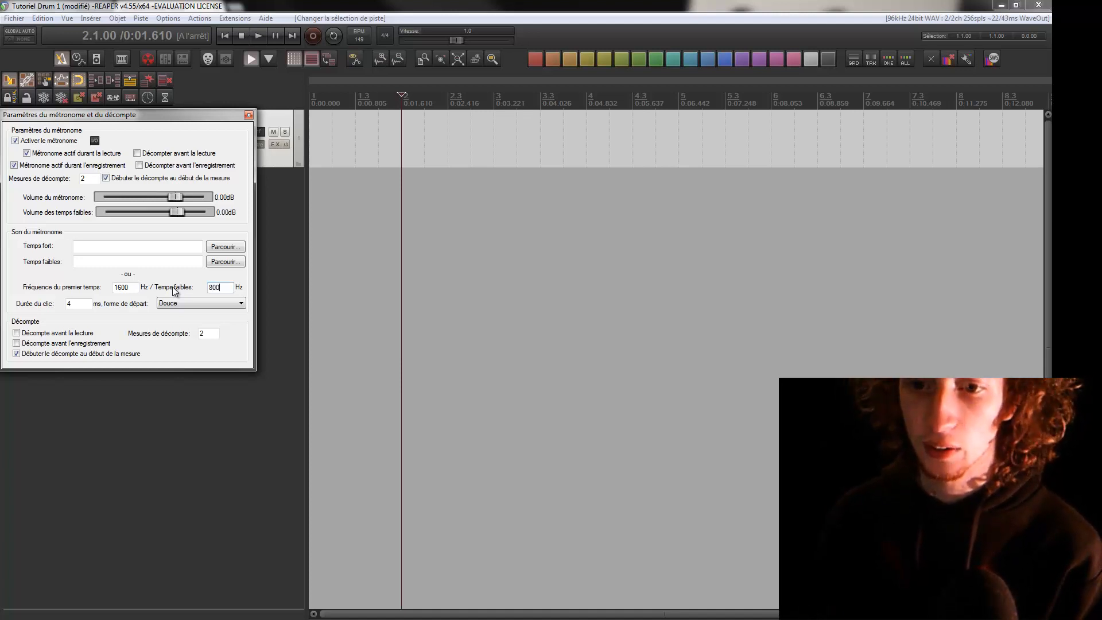
left_click(248, 114)
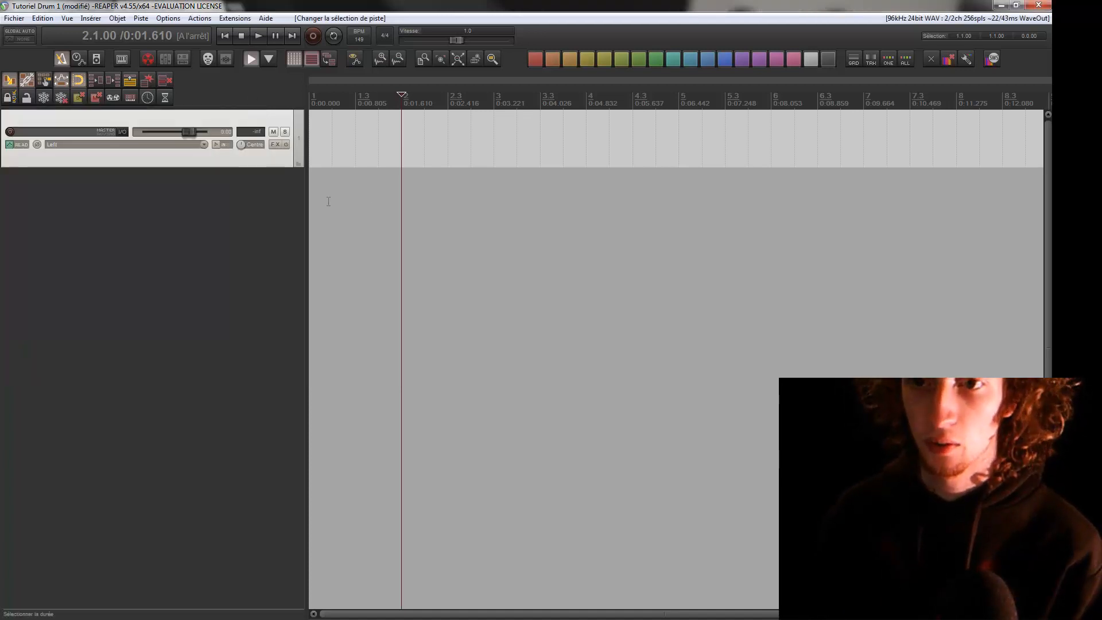
Play the project from the second beat of measure 1 to hear the adjusted metronome click, and stop playback
left_click(331, 201)
key("space")
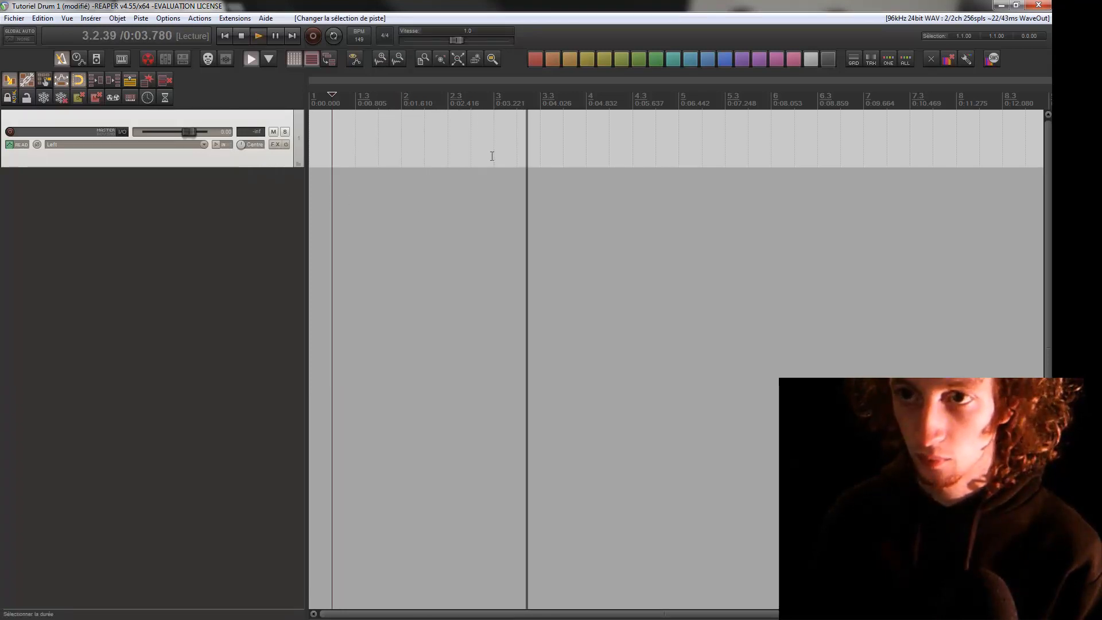
key("space")
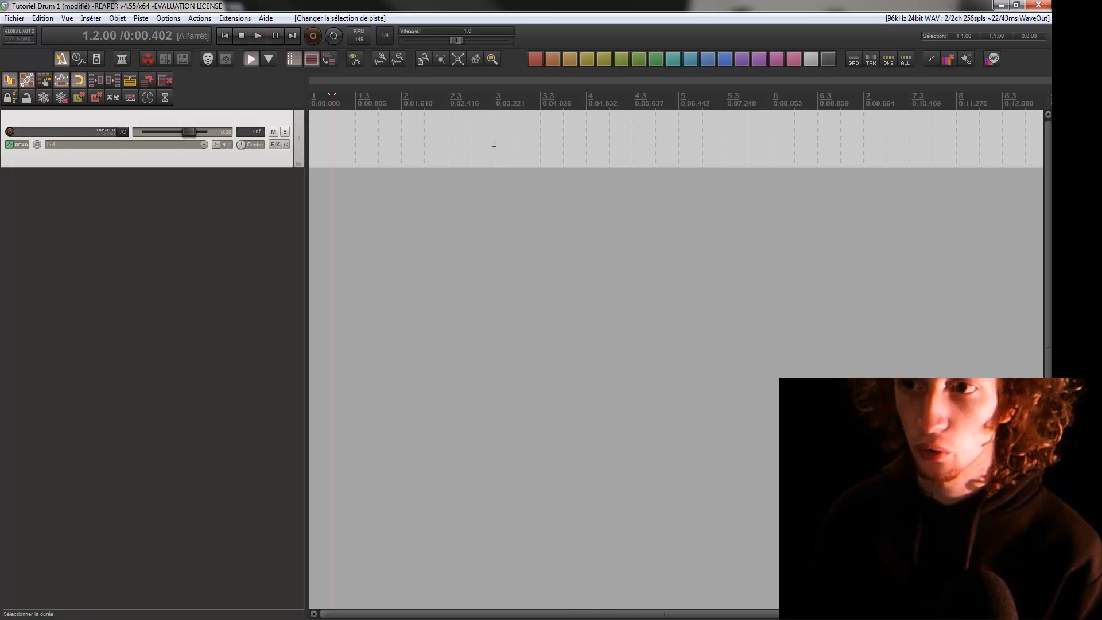
Select measure 3 on the timeline, with the edit cursor at its start, and set the project time signature to 11/8
left_click_drag(494, 143, 437, 151)
scroll(522, 145, "up", 4)
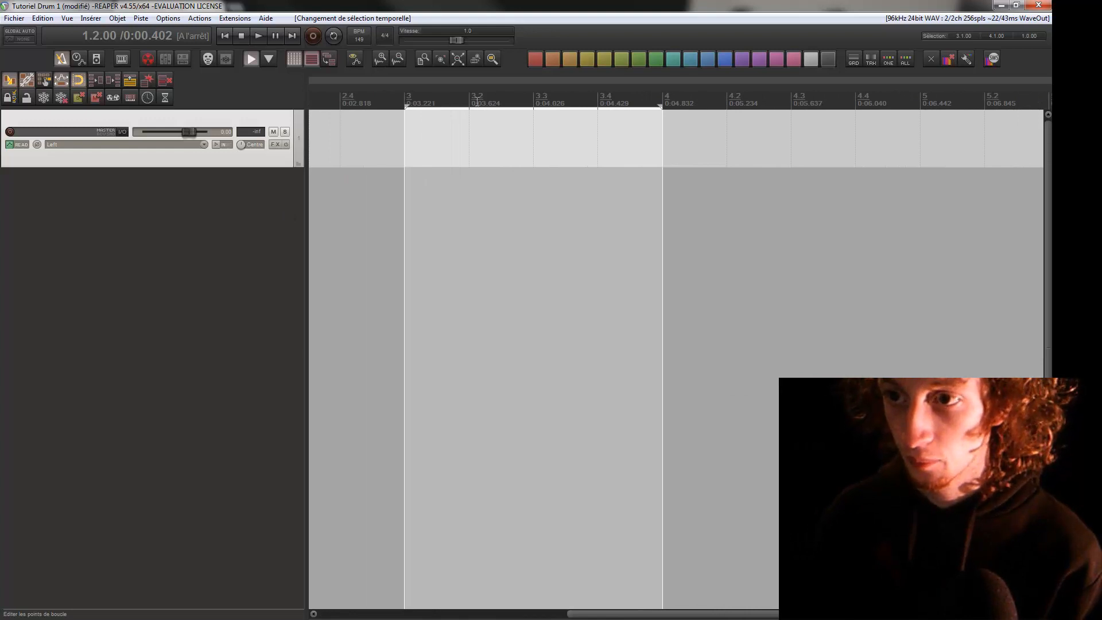
left_click(404, 98)
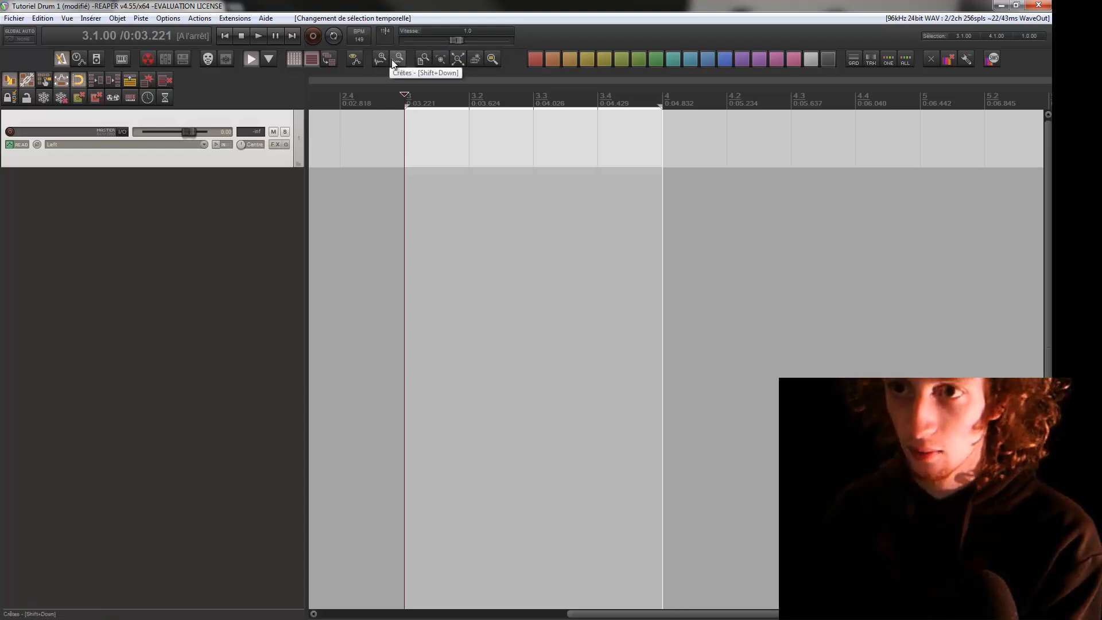
key("Return")
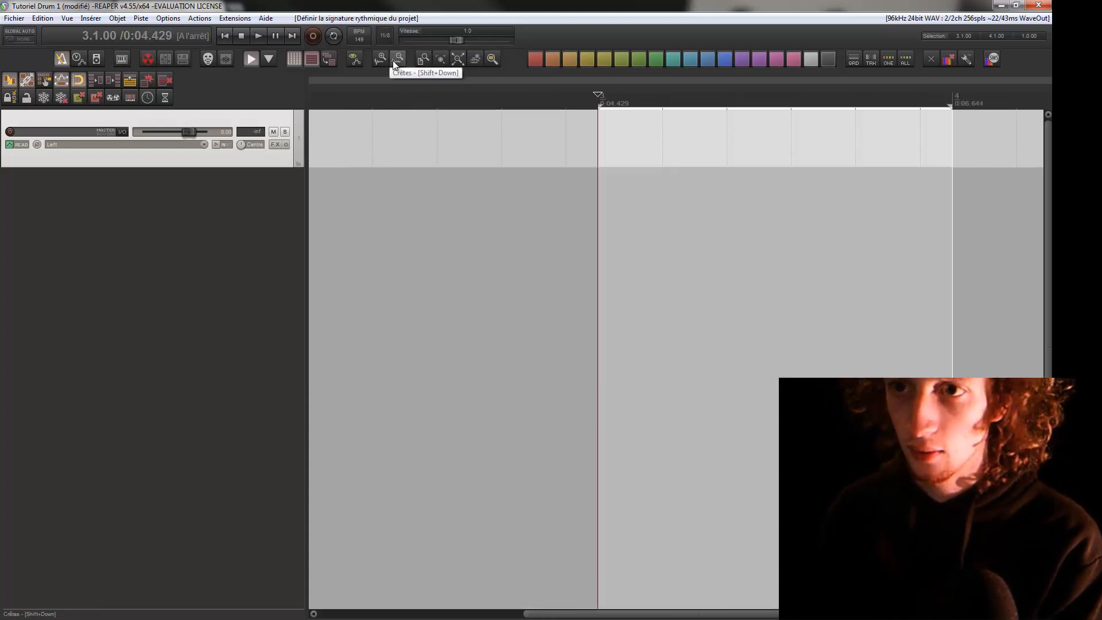
Examine the 11/8 measure grid and play from the start of measure 3 to hear the metronome click
scroll(497, 179, "right", 3)
scroll(560, 169, "down", 4)
scroll(599, 166, "down", 2)
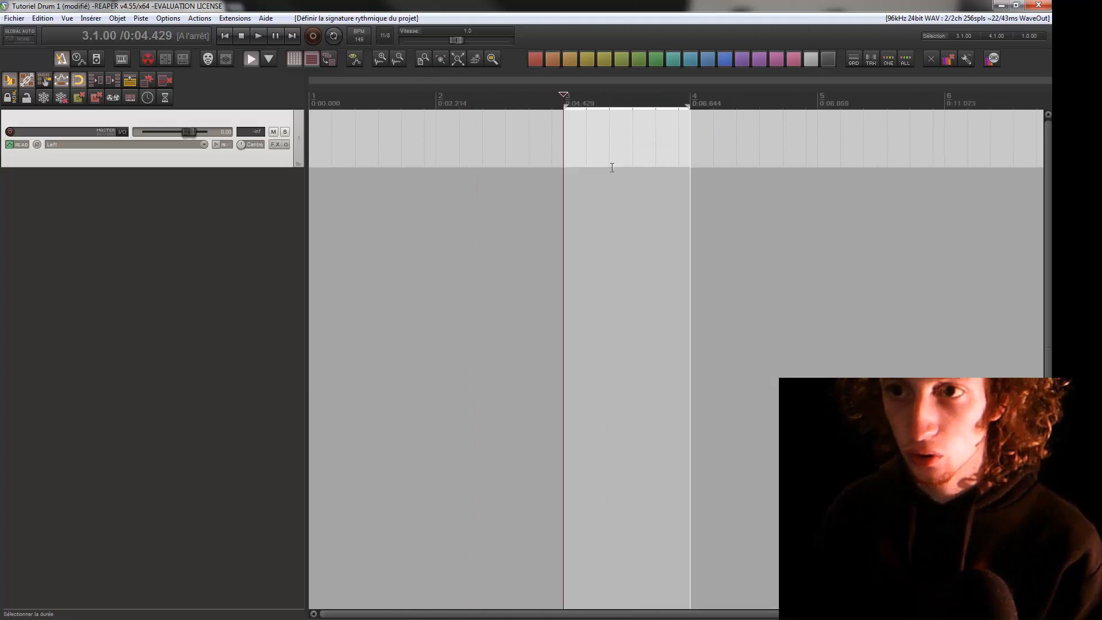
scroll(544, 182, "right", 3)
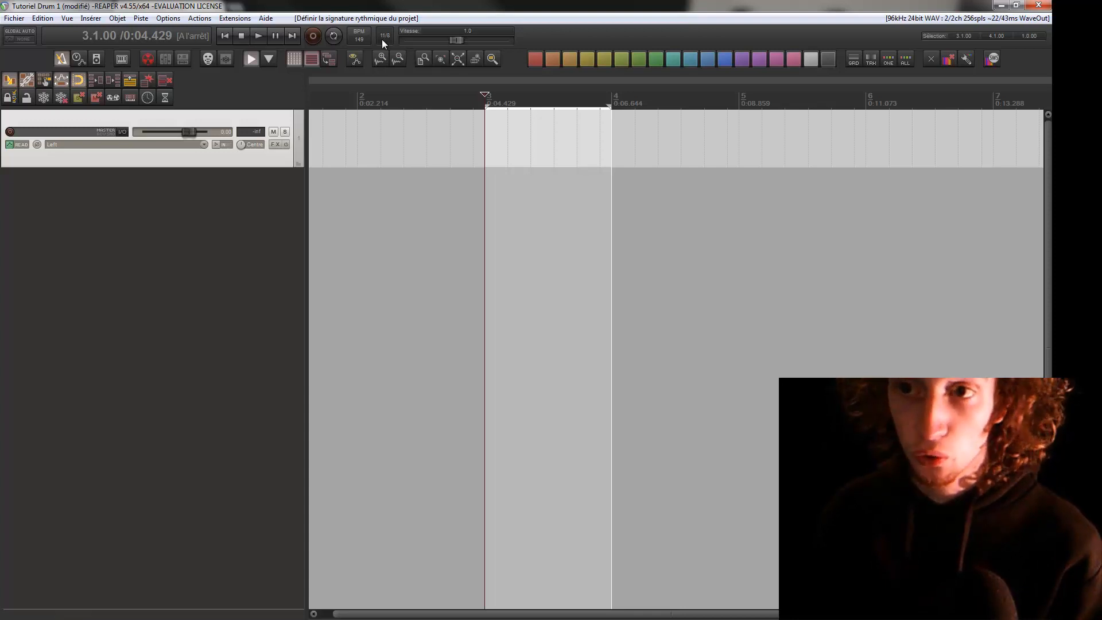
scroll(597, 155, "up", 2)
scroll(465, 221, "right", 3)
scroll(701, 168, "up", 2)
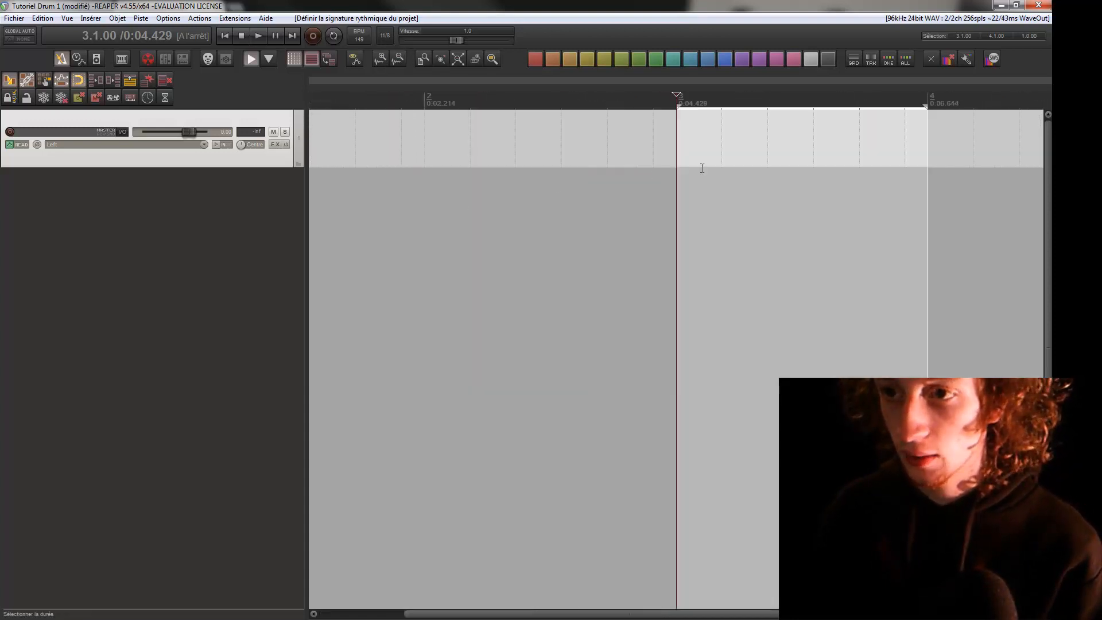
left_click_drag(702, 168, 509, 211)
left_click_drag(497, 151, 452, 159)
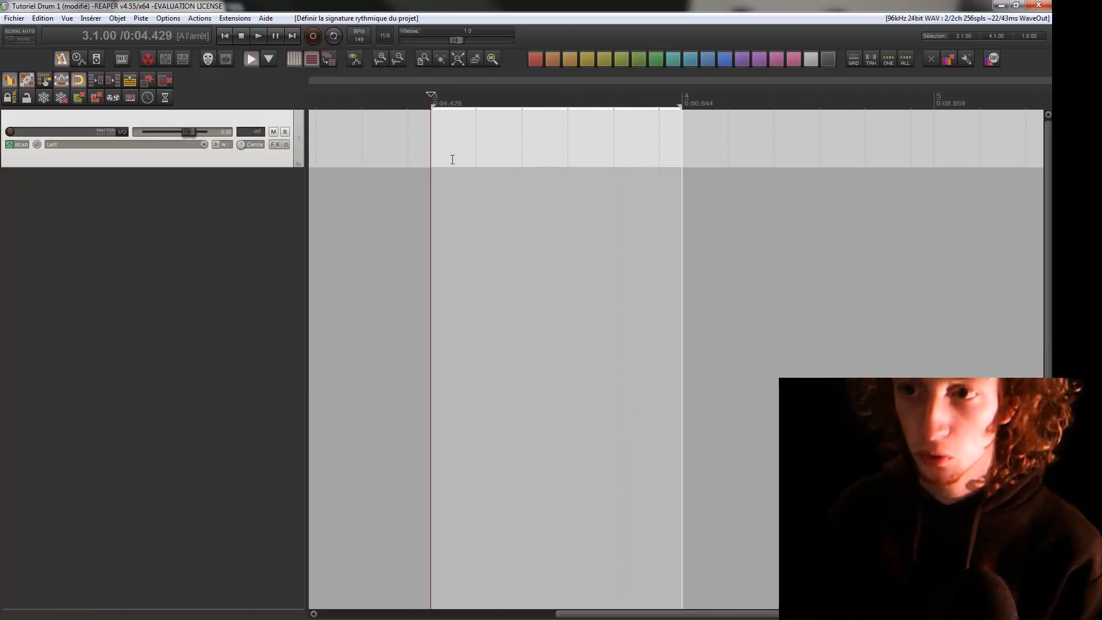
key("space")
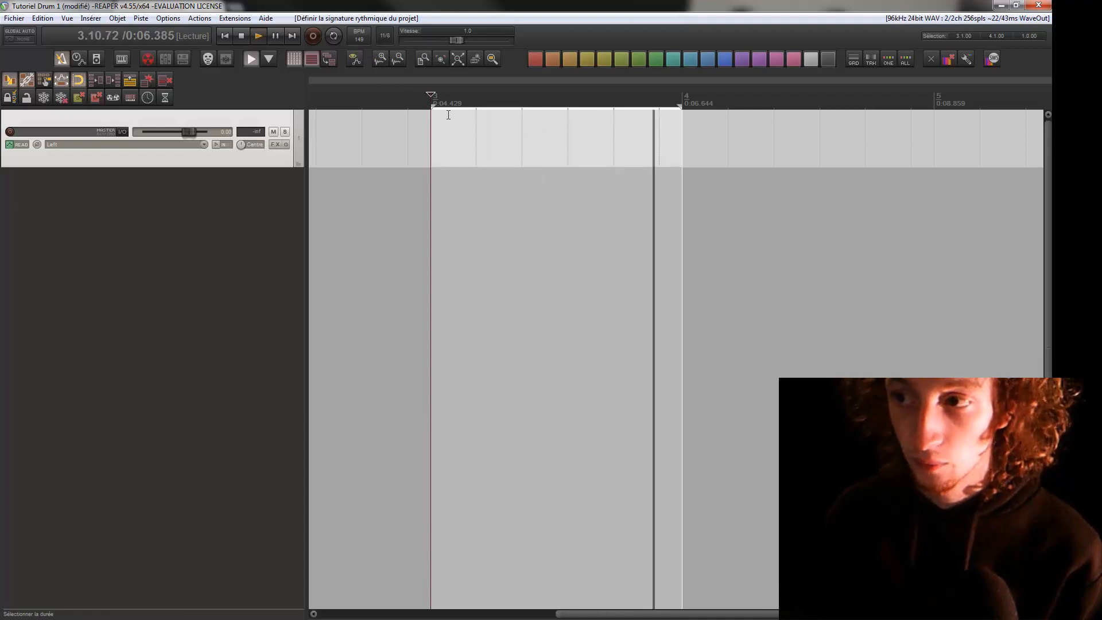
key("space")
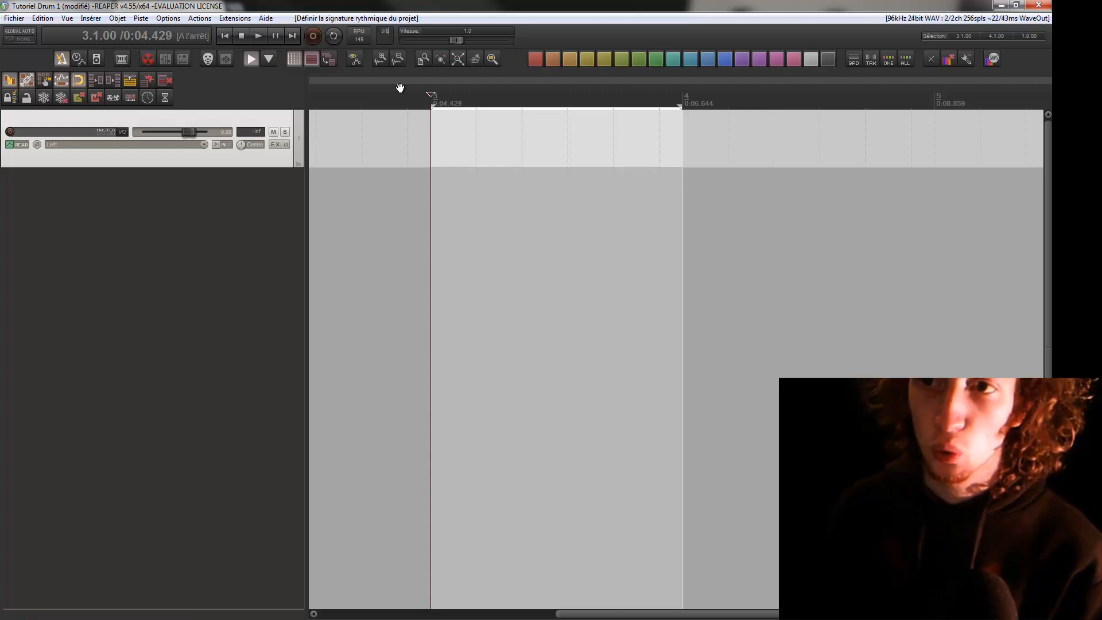
Change the project time signature to 3/4 and play measure 3 in a loop to hear the click
type("4")
key("Return")
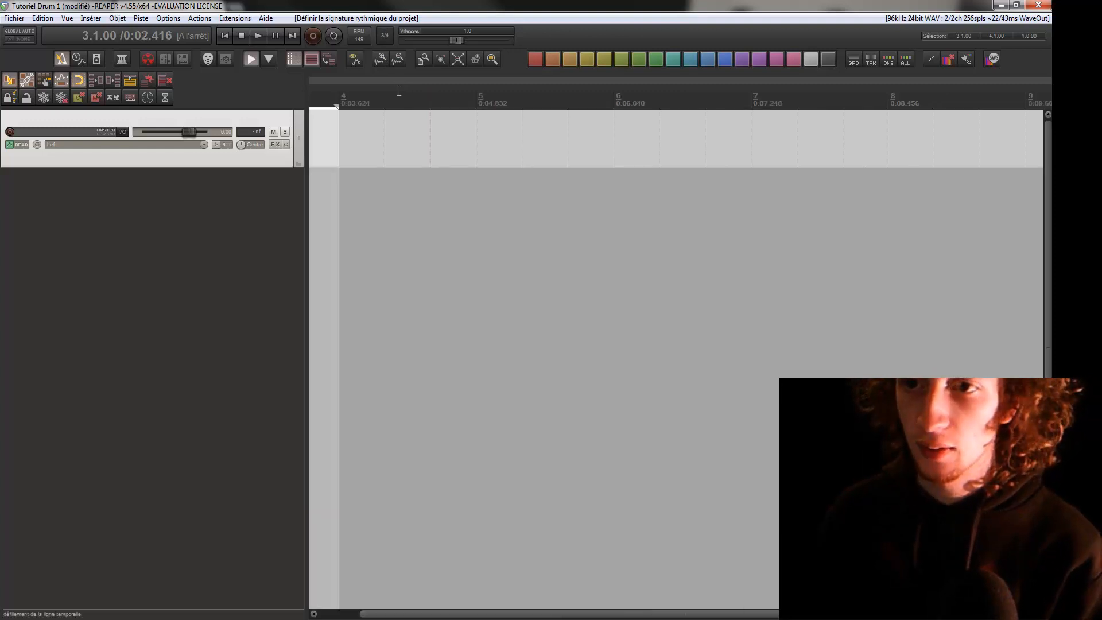
scroll(544, 146, "left", 5)
scroll(550, 166, "up", 2)
scroll(620, 192, "right", 3)
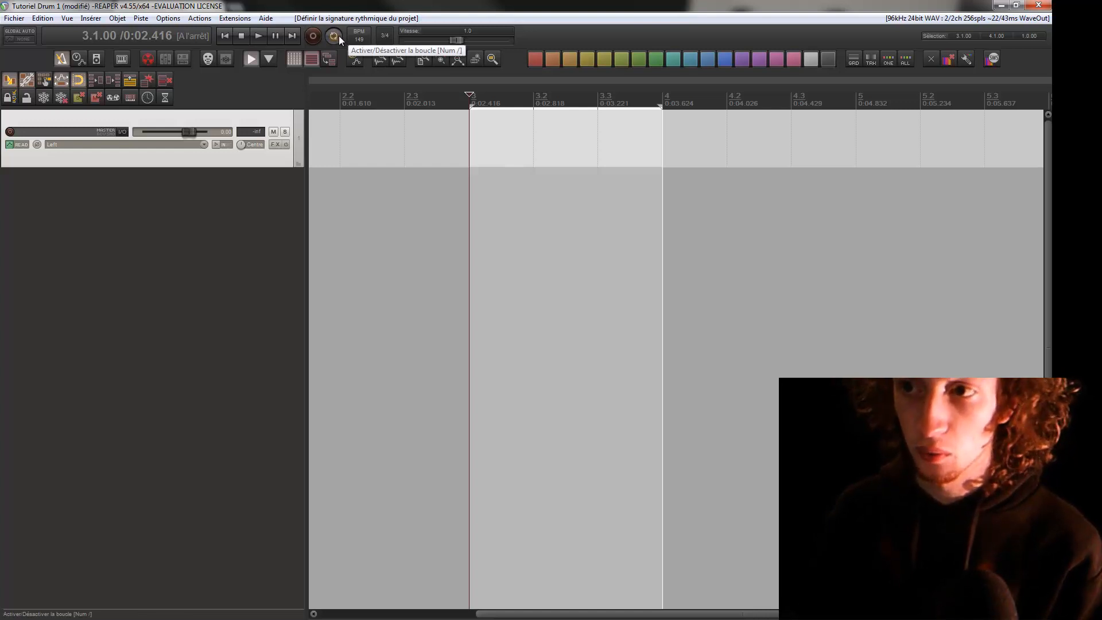
key("space")
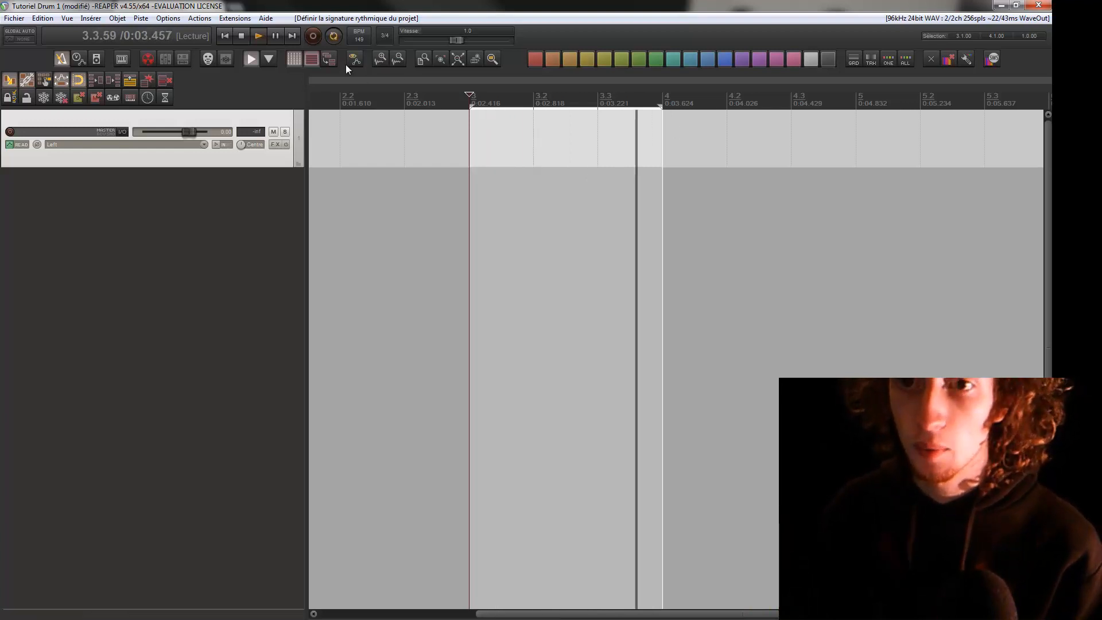
key("space")
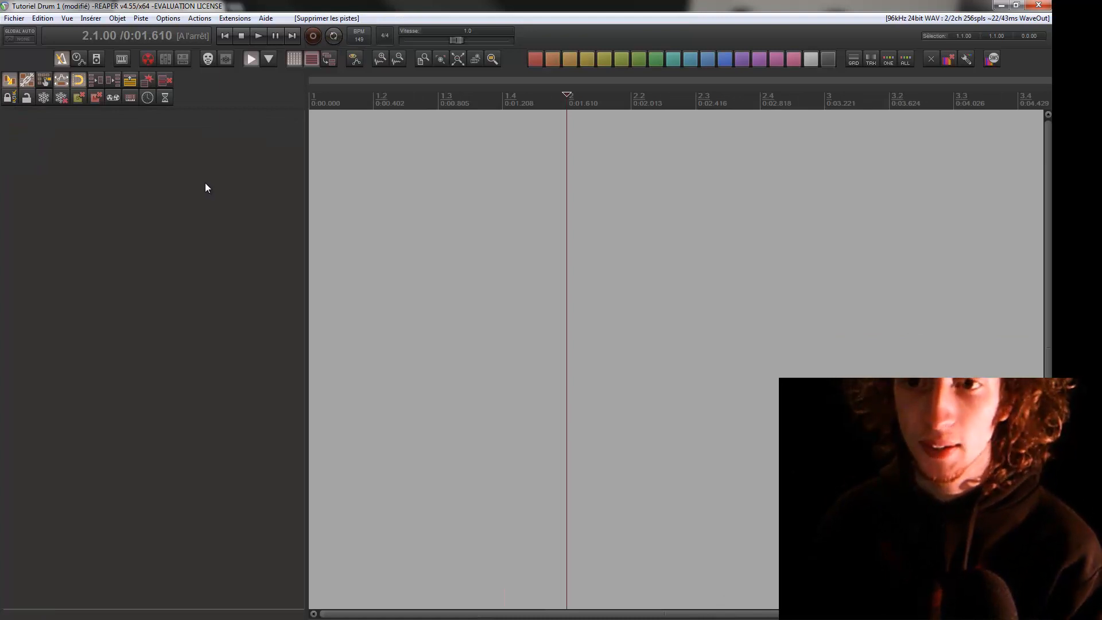
Add a green-colored track named Drums and try arming it for recording
double_click(185, 209)
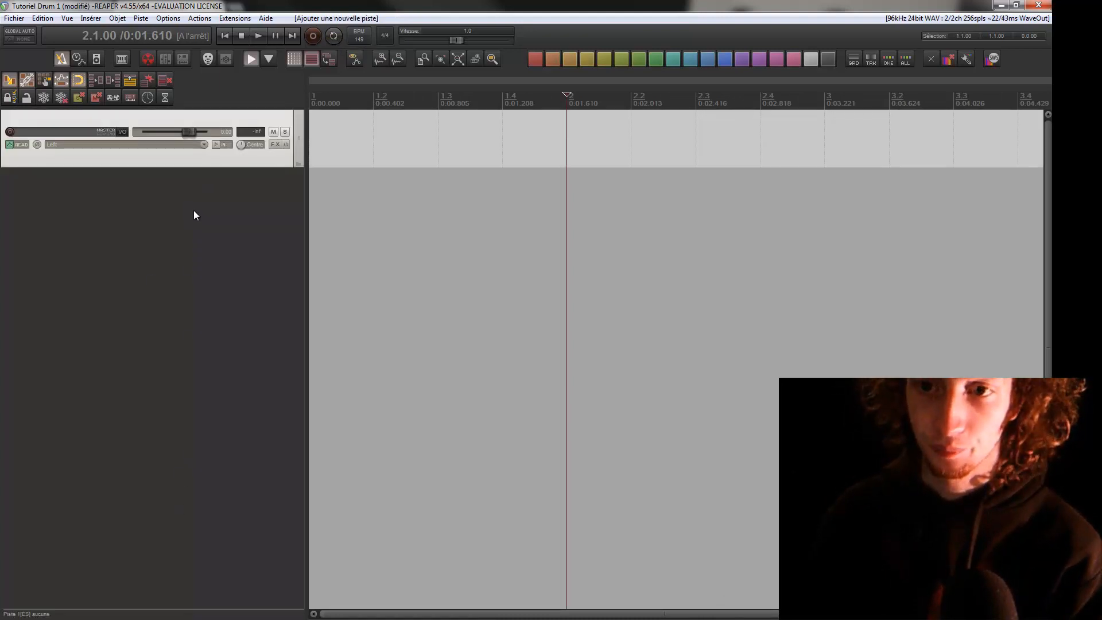
left_click(81, 133)
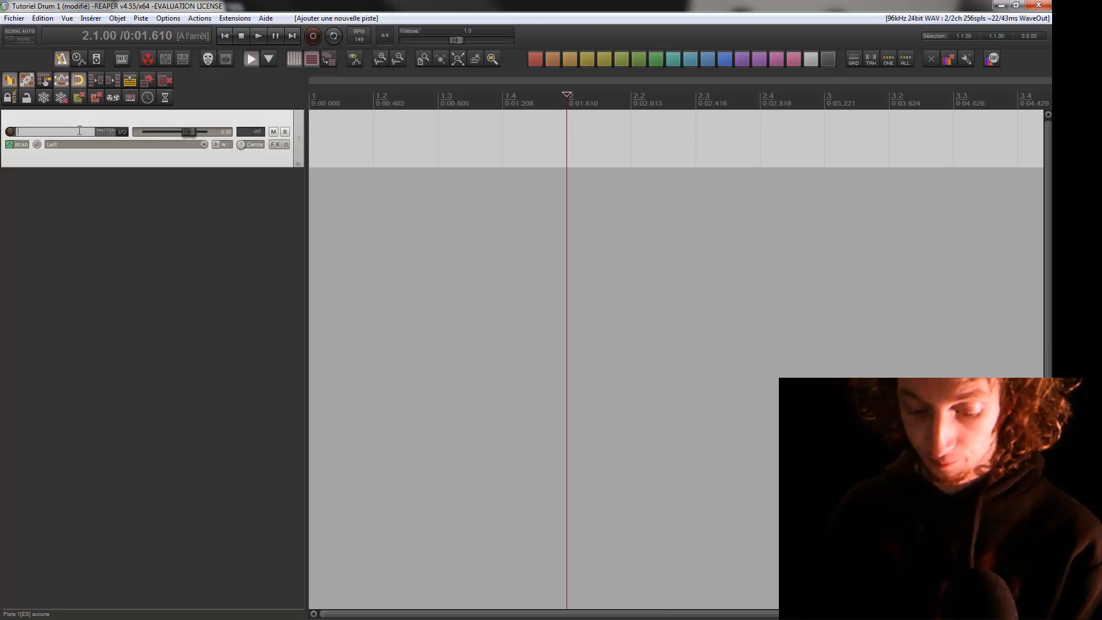
type("ums")
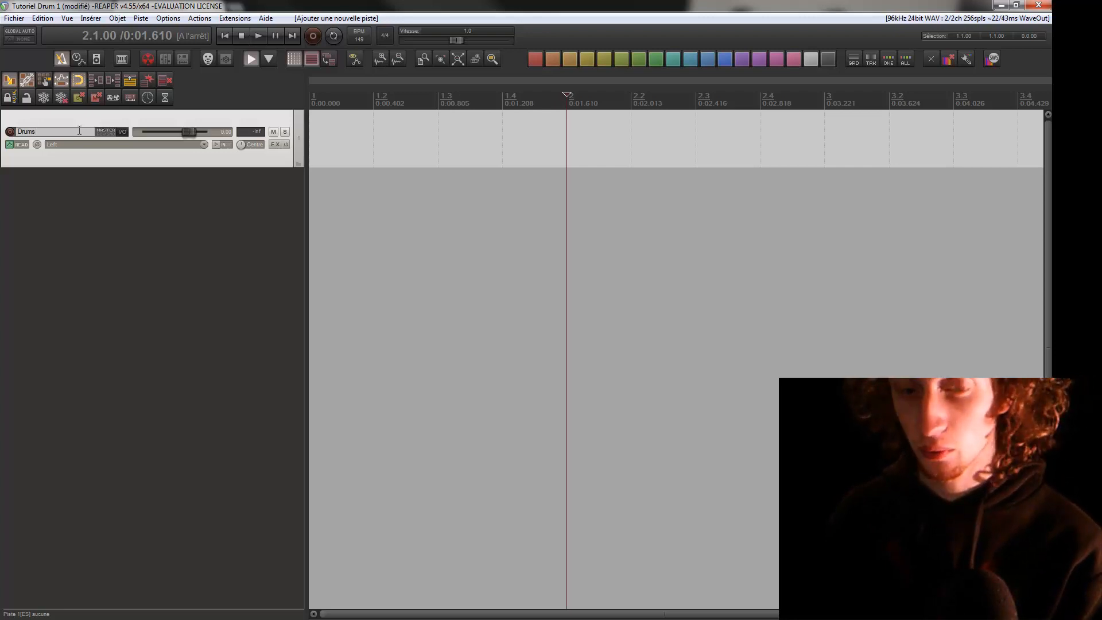
key("Return")
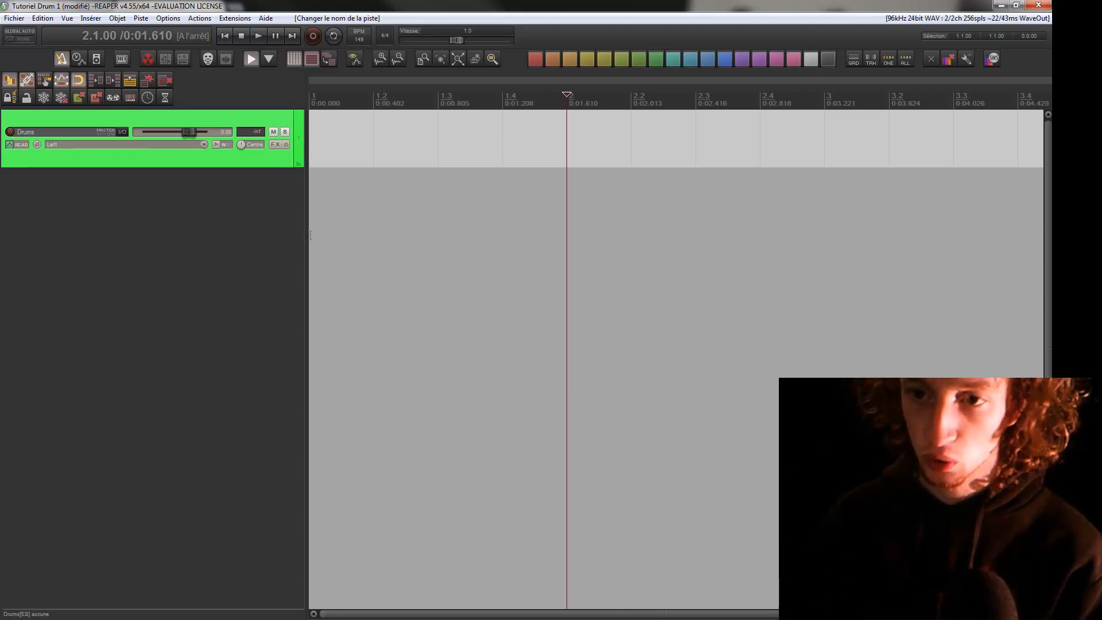
left_click_drag(305, 235, 228, 235)
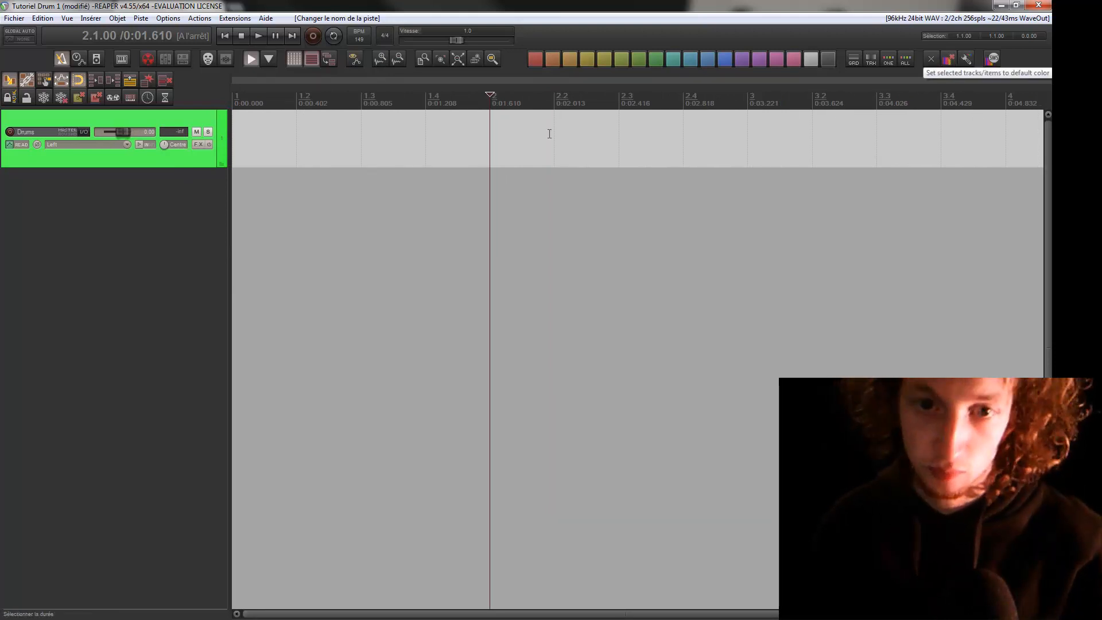
left_click(10, 131)
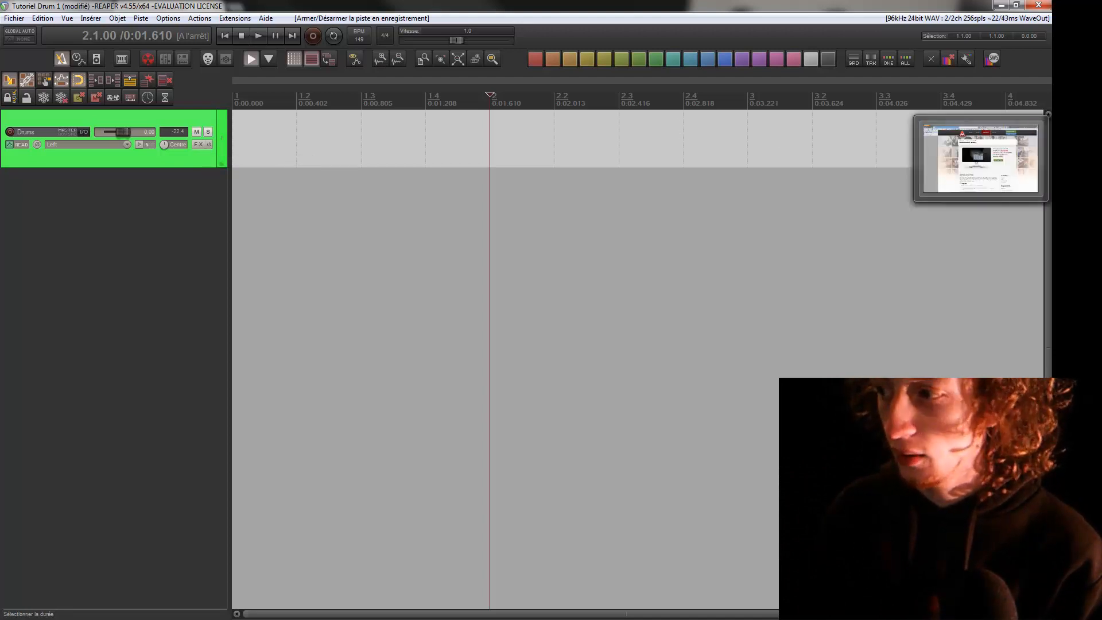
Switch to the web browser and look over MeldaProduction's MDrummer Small product page, including its features and related plug-ins
left_click(1076, 260)
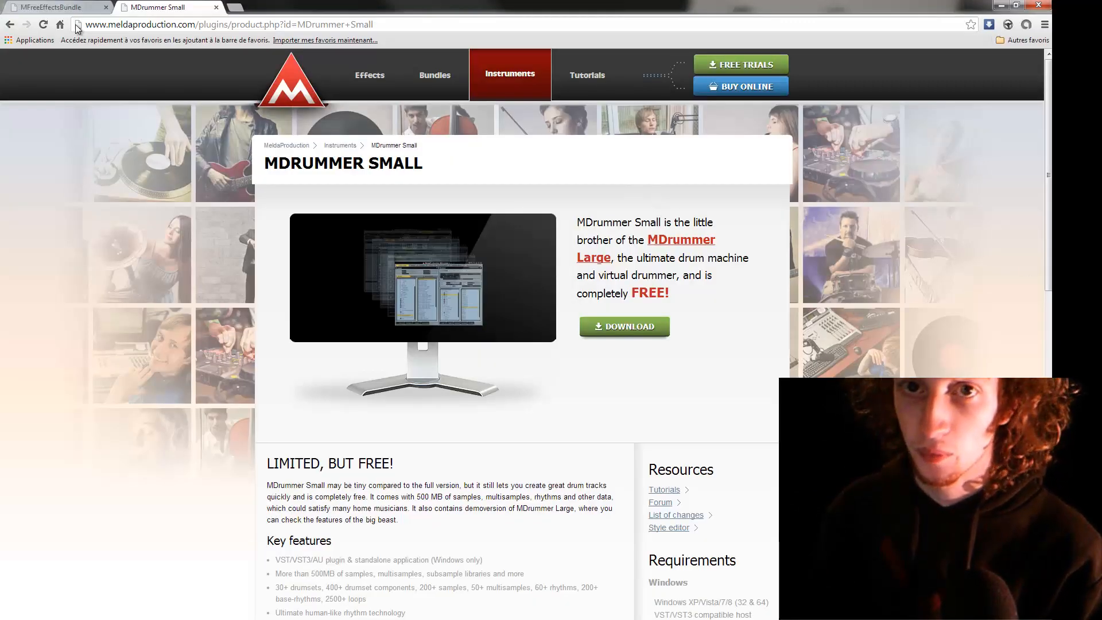
scroll(249, 156, "down", 1)
scroll(249, 157, "down", 1)
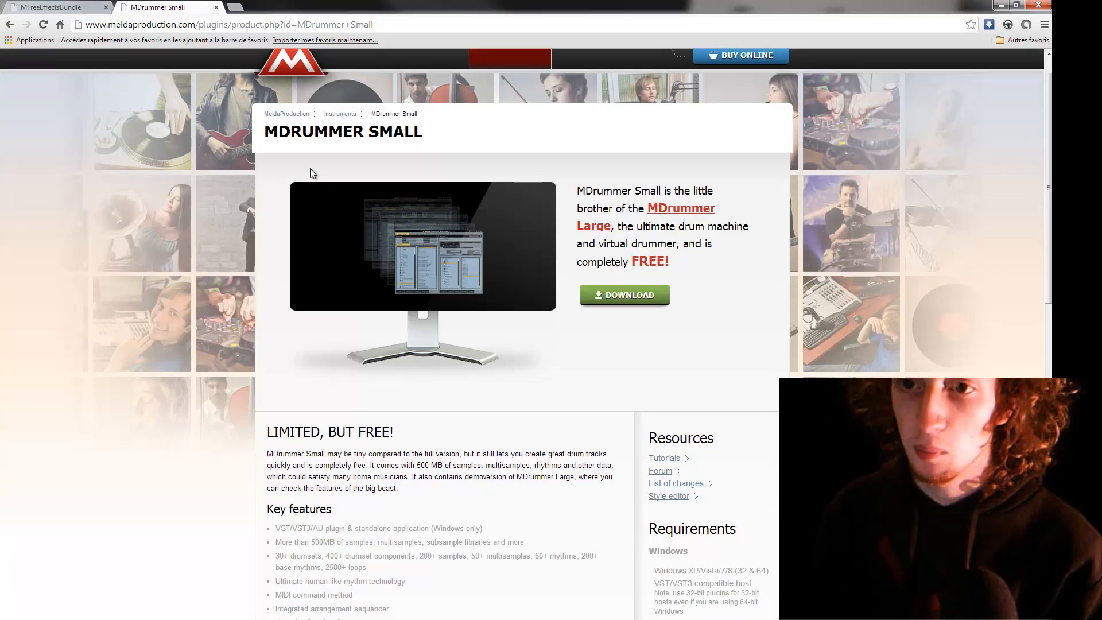
left_click_drag(263, 128, 426, 146)
left_click(426, 147)
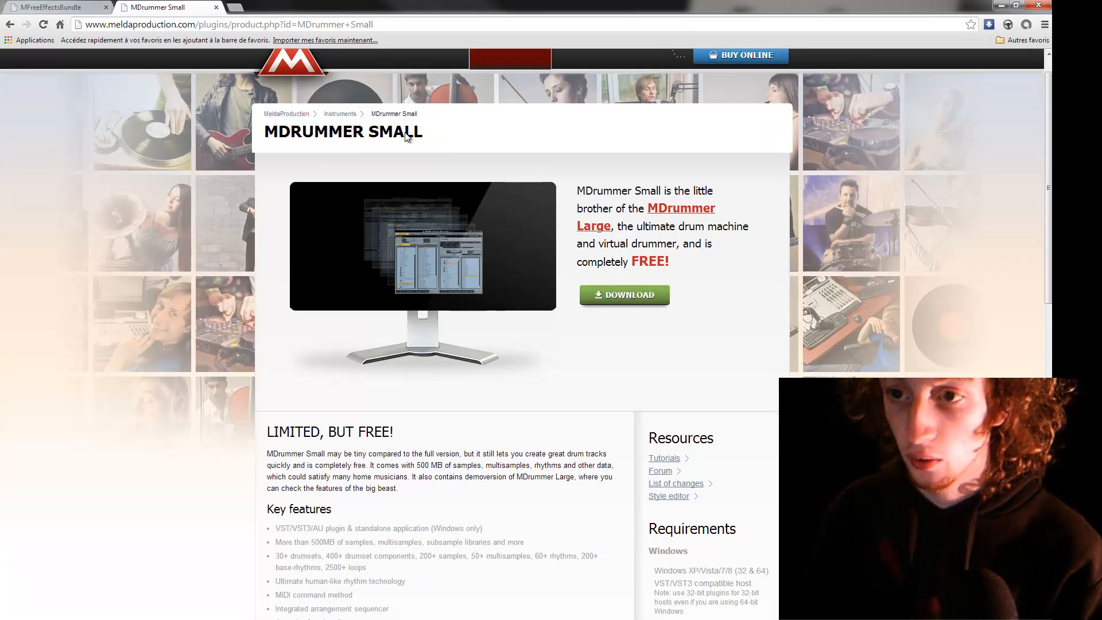
scroll(356, 180, "up", 1)
scroll(360, 183, "down", 1)
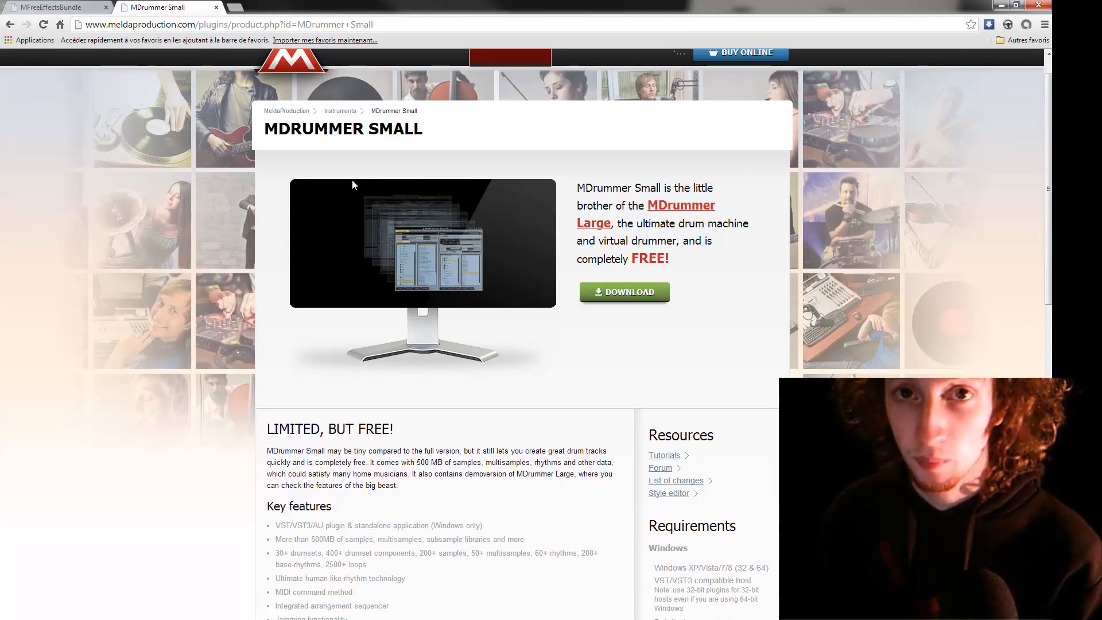
scroll(352, 182, "down", 10)
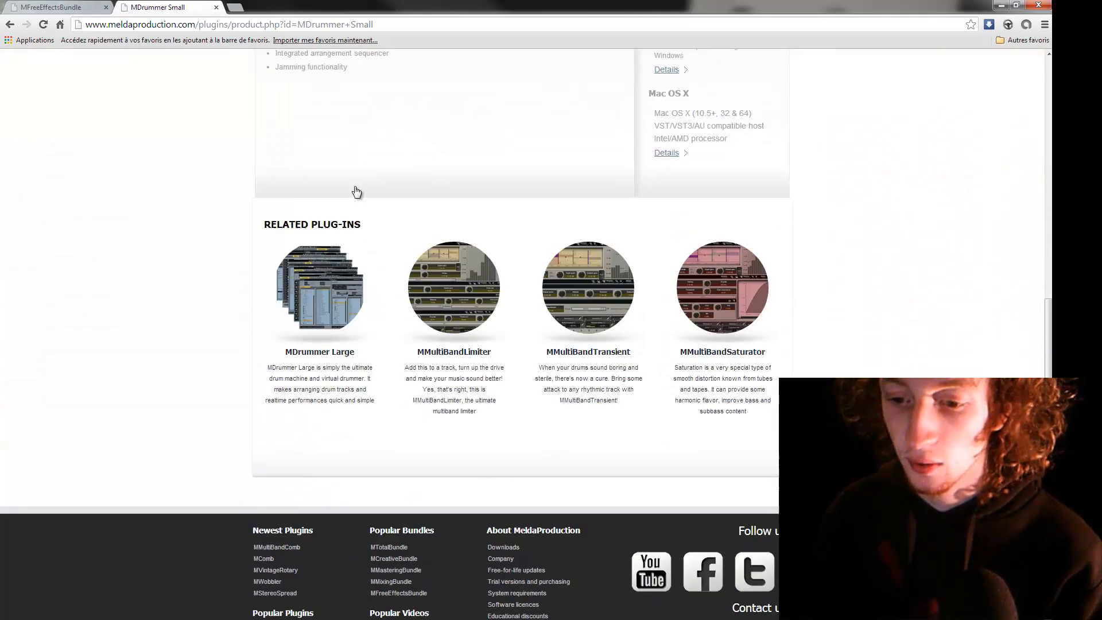
scroll(360, 199, "up", 10)
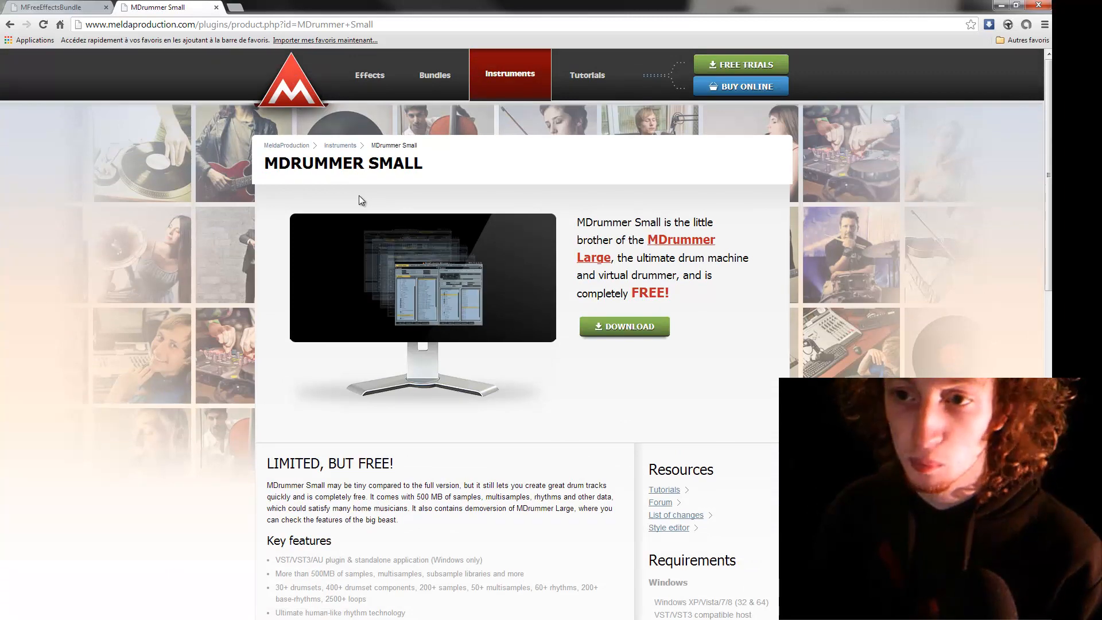
Look over MeldaProduction's MFreeEffectsBundle product page, including its upgrade advantages and included plug-ins, and return to the MDrummer Small page
left_click(45, 8)
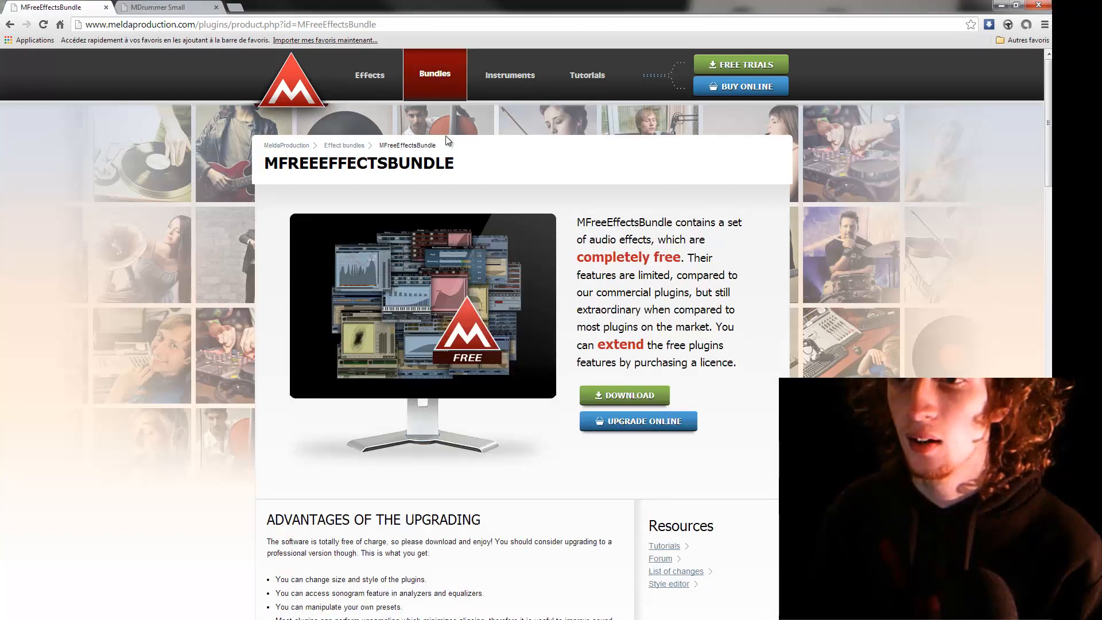
left_click_drag(279, 164, 394, 171)
left_click(388, 178)
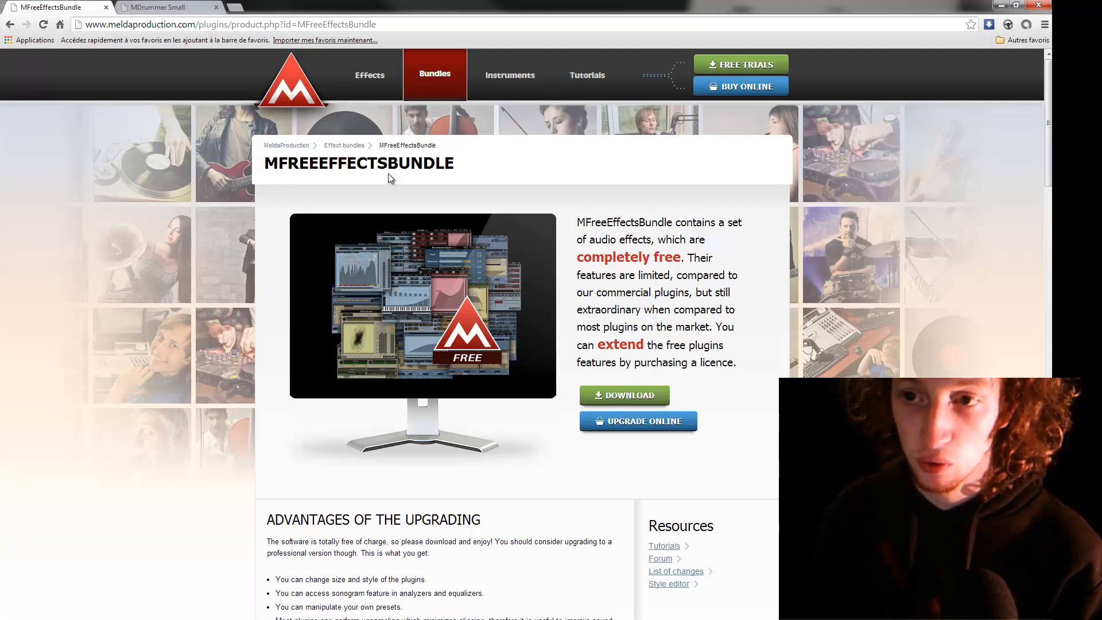
scroll(509, 209, "down", 6)
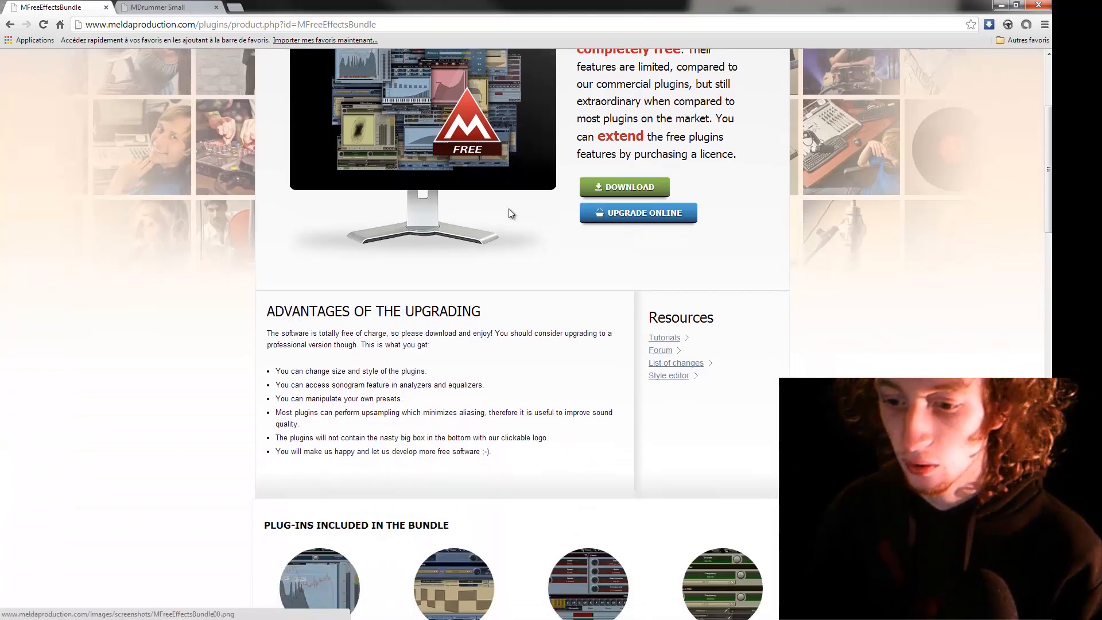
scroll(511, 214, "up", 2)
scroll(515, 202, "up", 1)
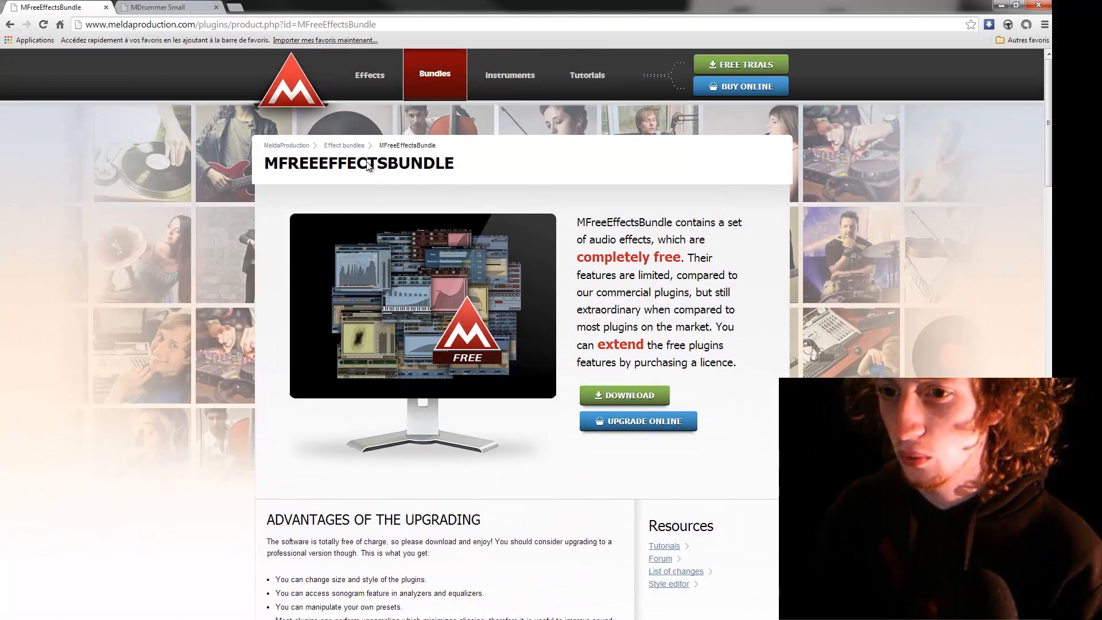
left_click(166, 10)
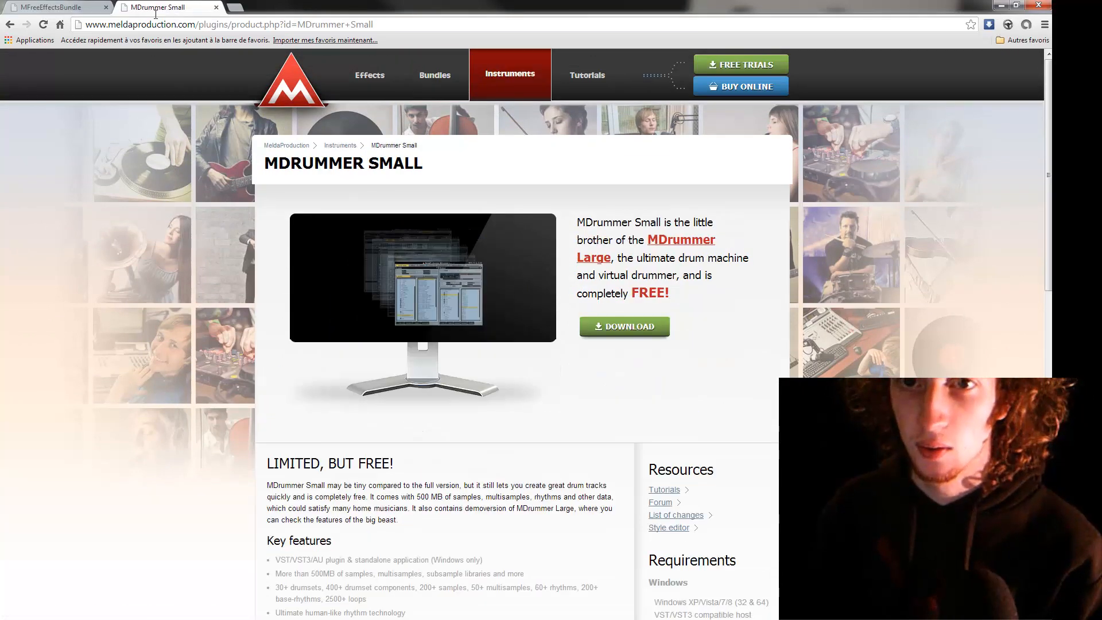
left_click_drag(292, 163, 405, 165)
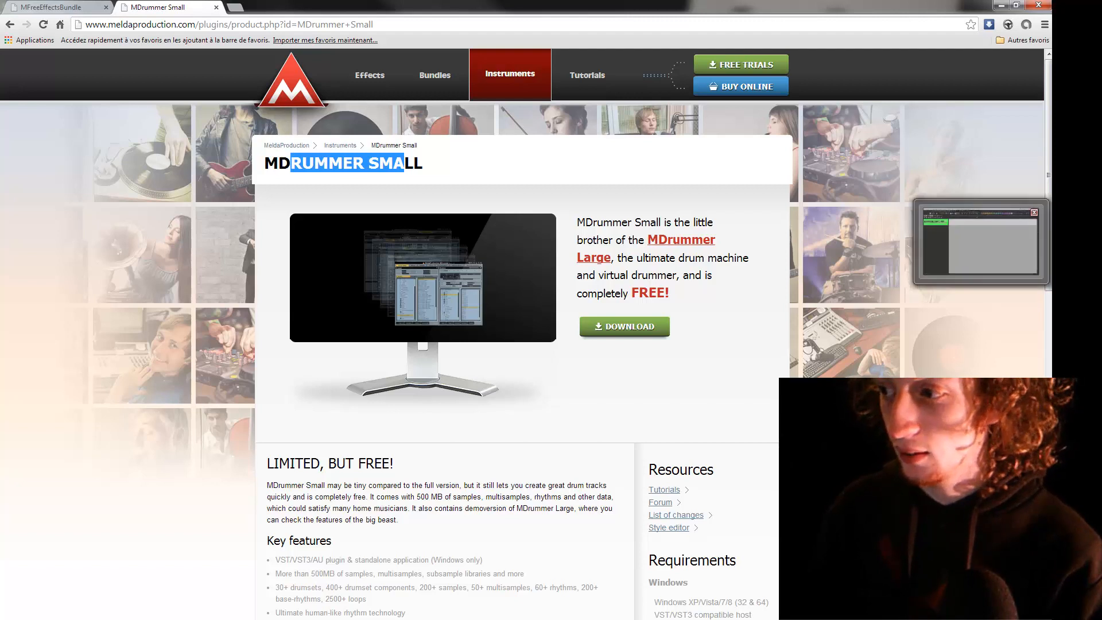
Switch to REAPER and open the VST plug-in settings in the preferences
left_click(1076, 242)
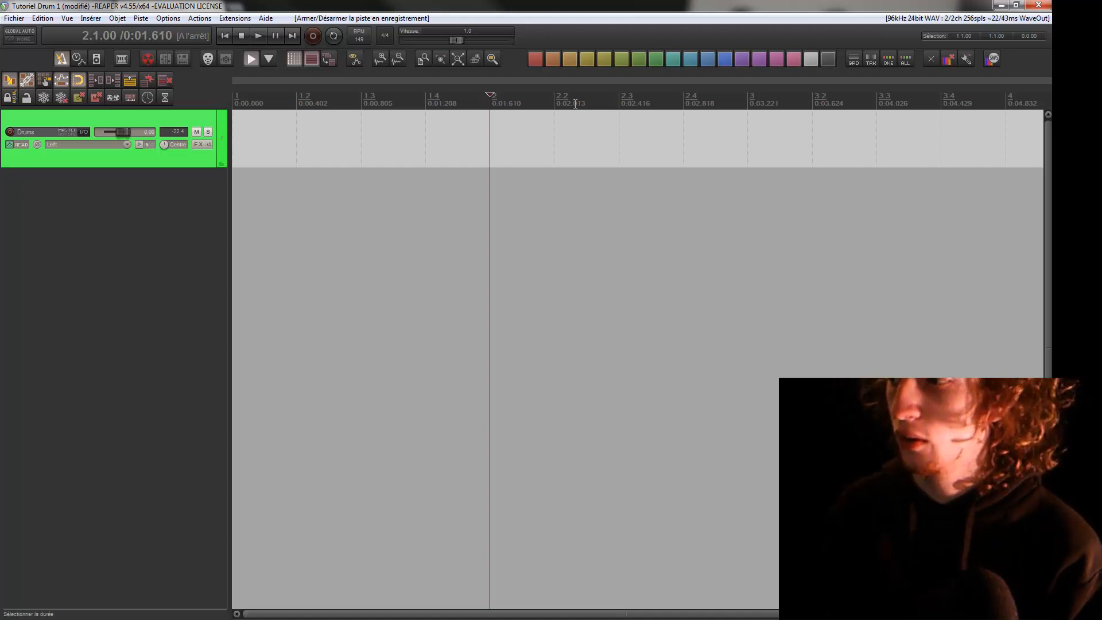
left_click(168, 19)
left_click(368, 377)
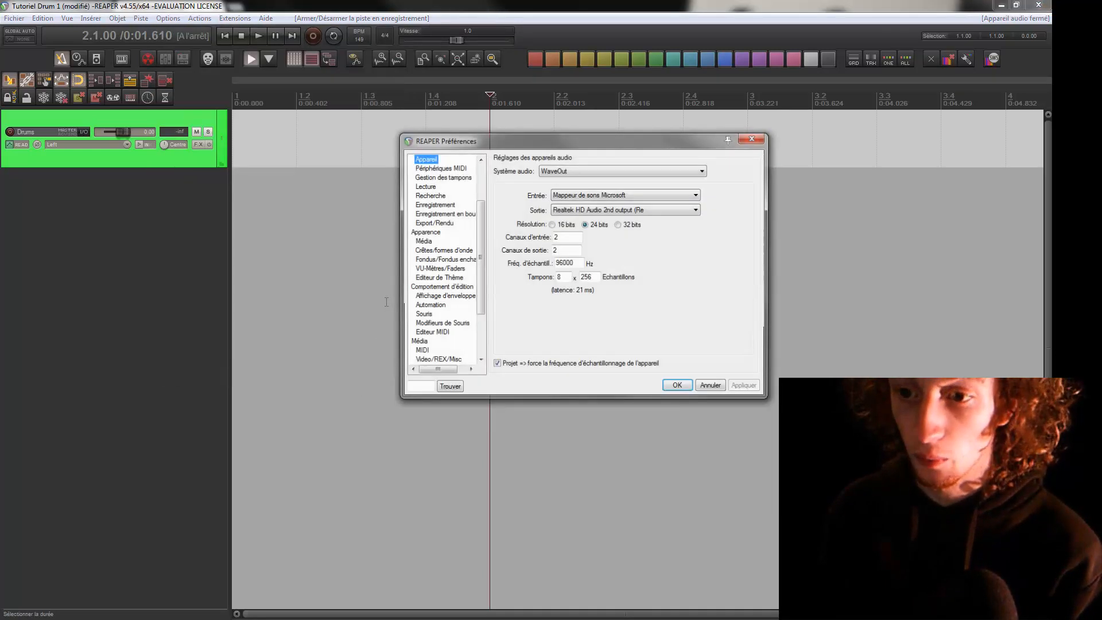
scroll(474, 226, "down", 3)
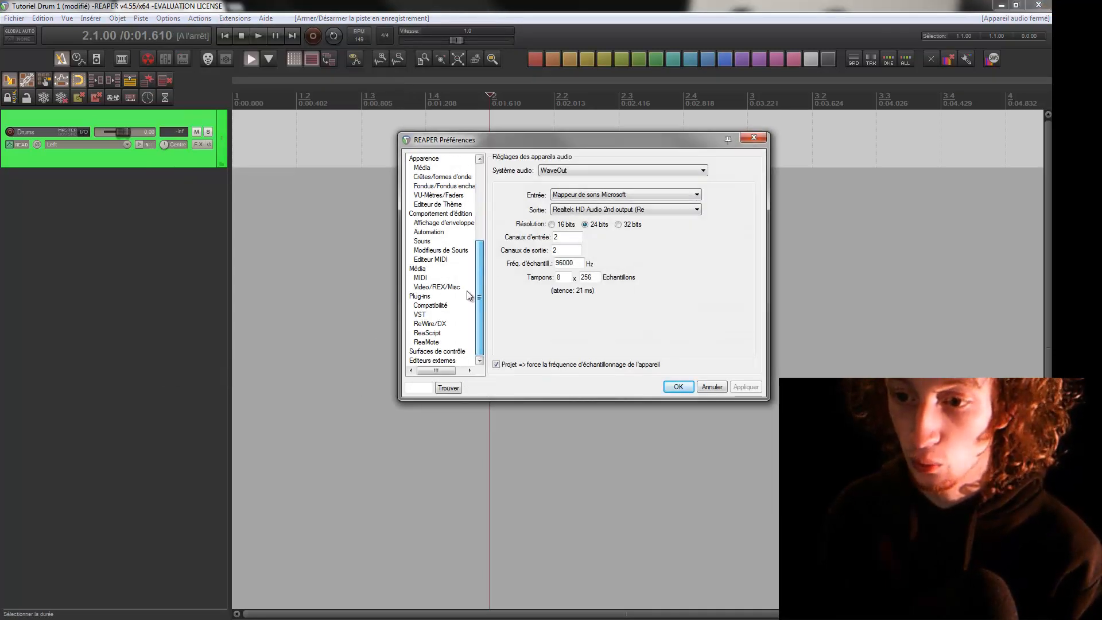
left_click(419, 314)
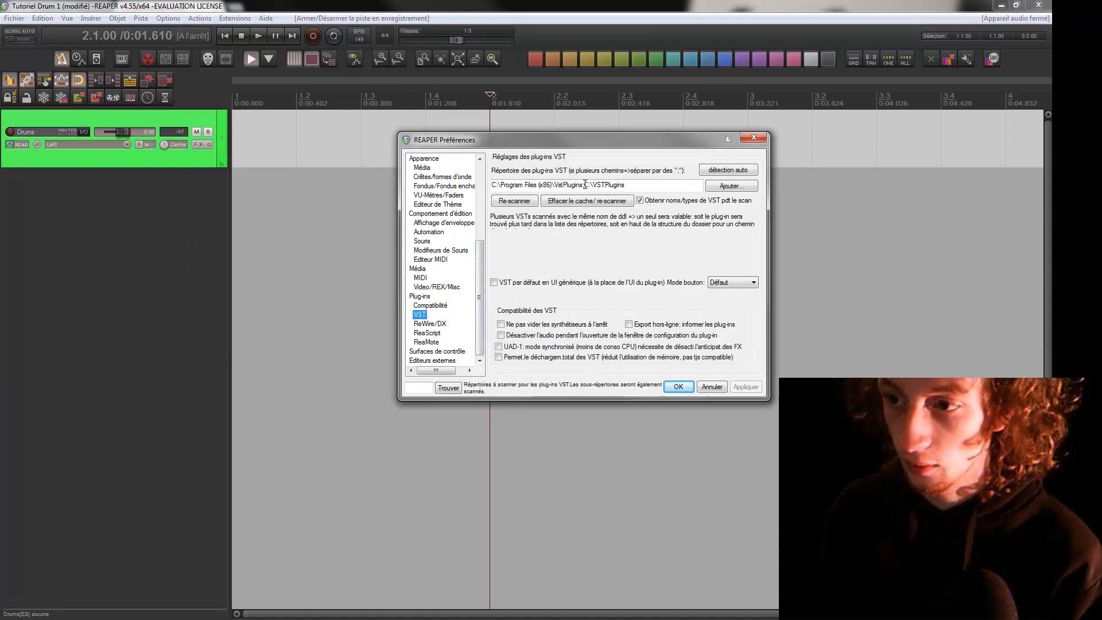
Examine the two VST plug-in folder paths, C:\Program Files (x86)\VstPlugins and C:\VSTPlugins, without changing them
left_click_drag(585, 184, 646, 184)
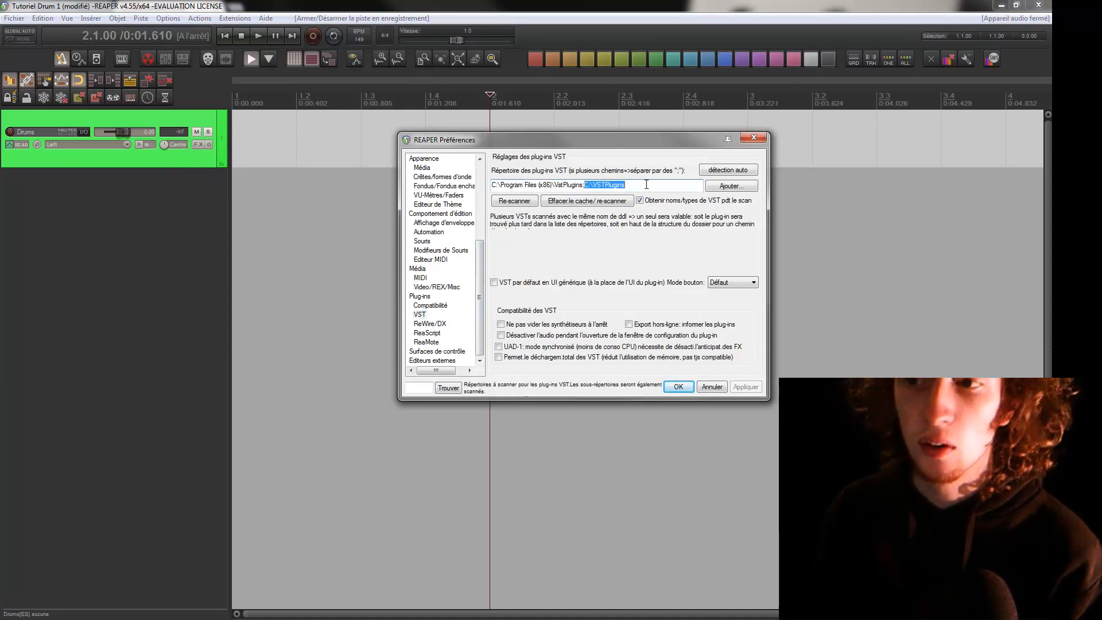
left_click_drag(493, 185, 586, 186)
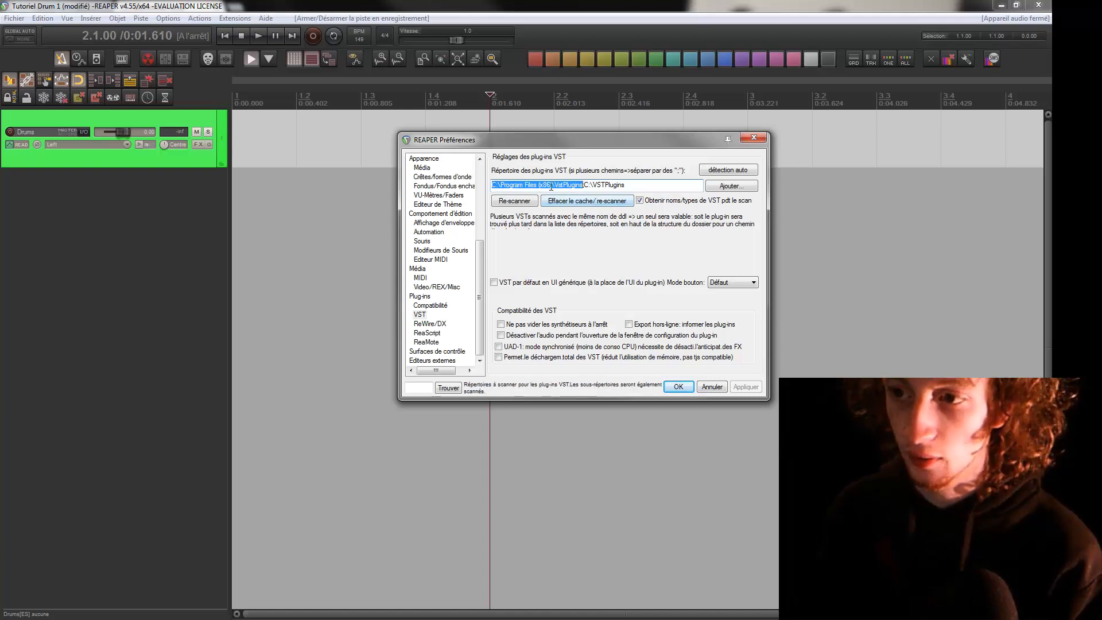
left_click(636, 185)
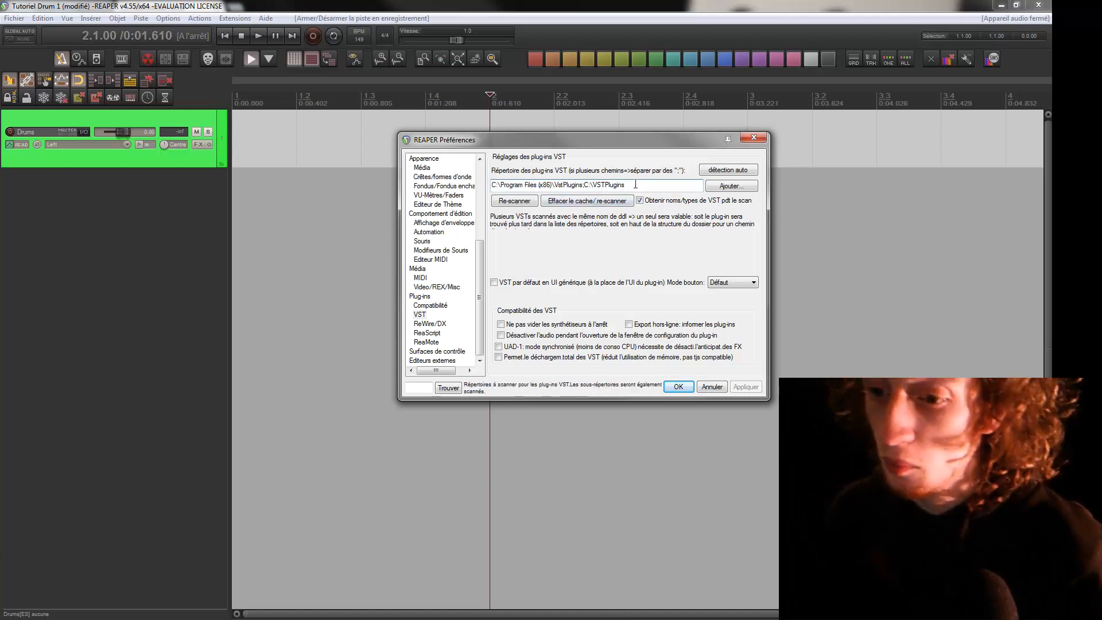
left_click(419, 314)
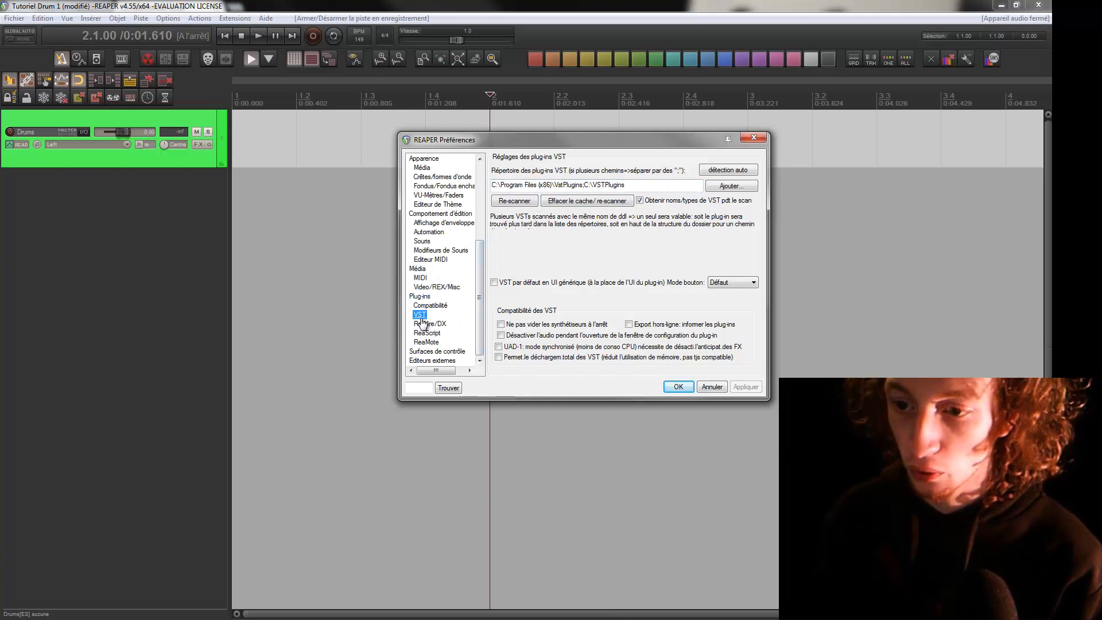
left_click(605, 184)
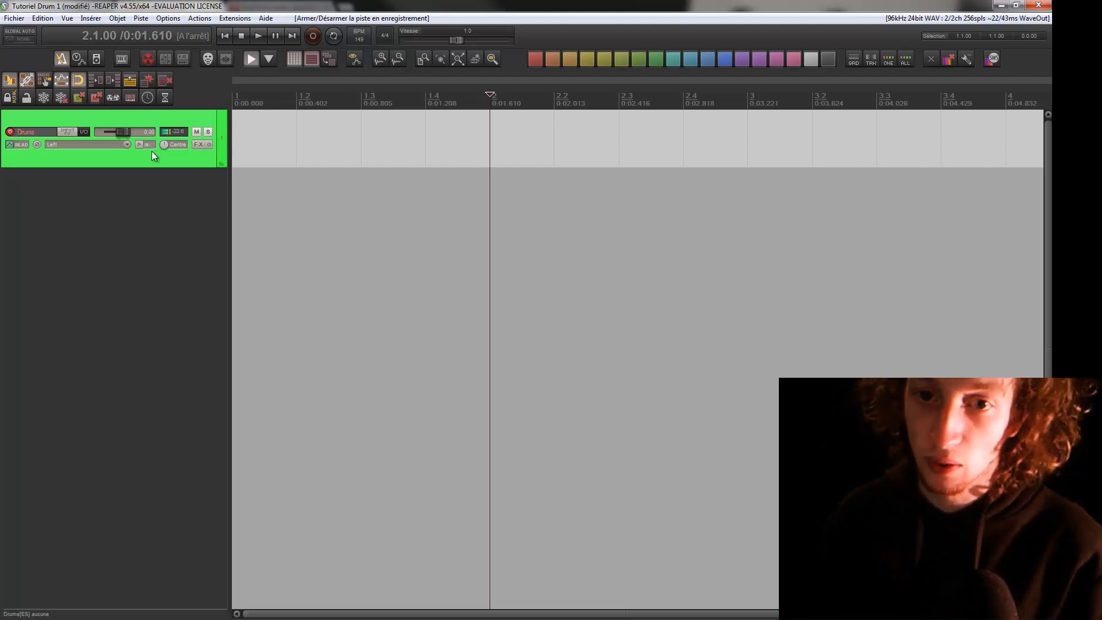
Disarm the Drums track, add the MDrummer S (MeldaProduction) instrument to its effects chain, and bring the plugin window into clear view
left_click(10, 131)
left_click(10, 132)
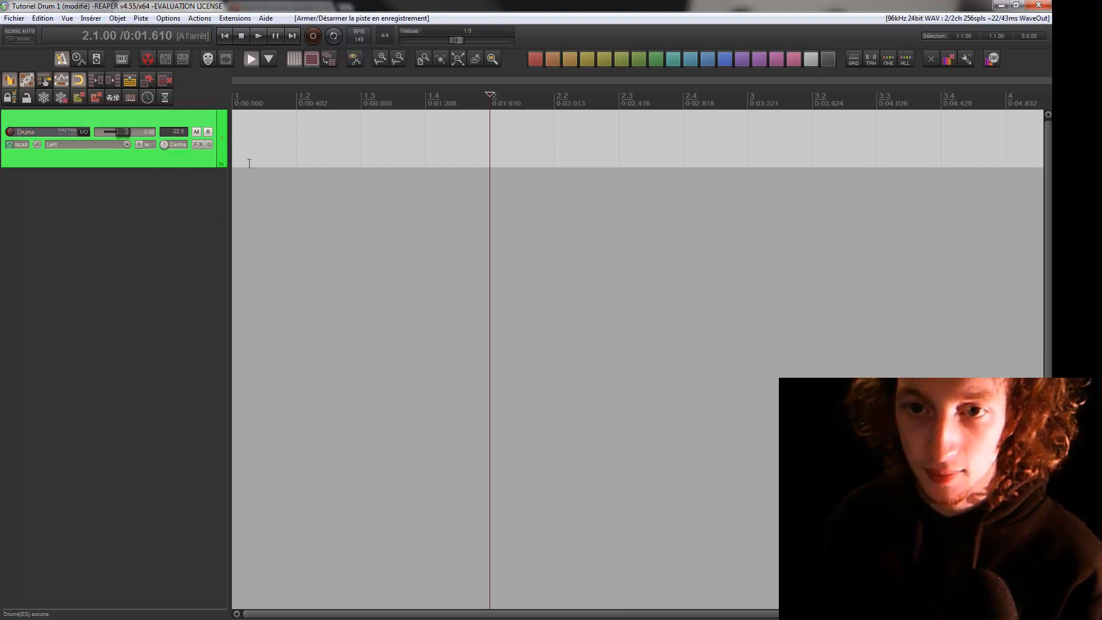
left_click(198, 145)
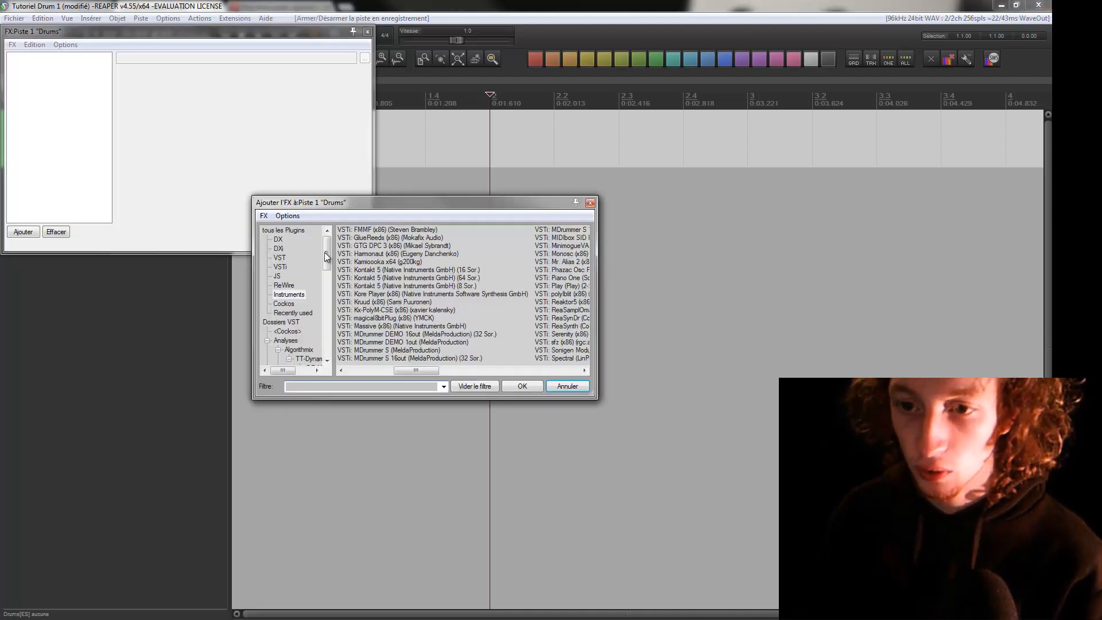
left_click(293, 296)
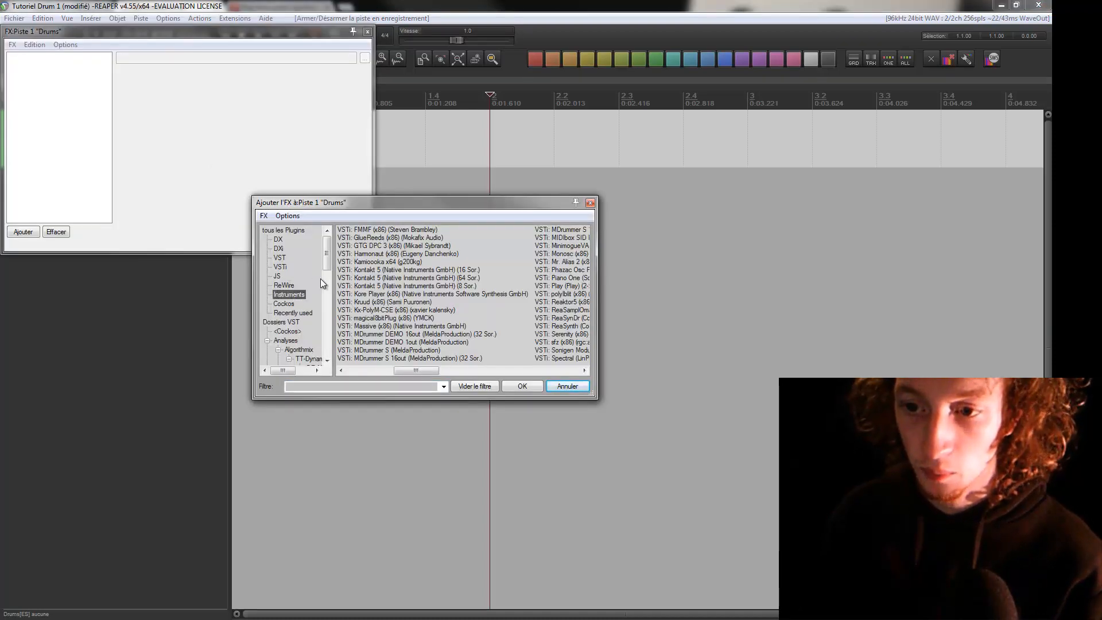
left_click(348, 387)
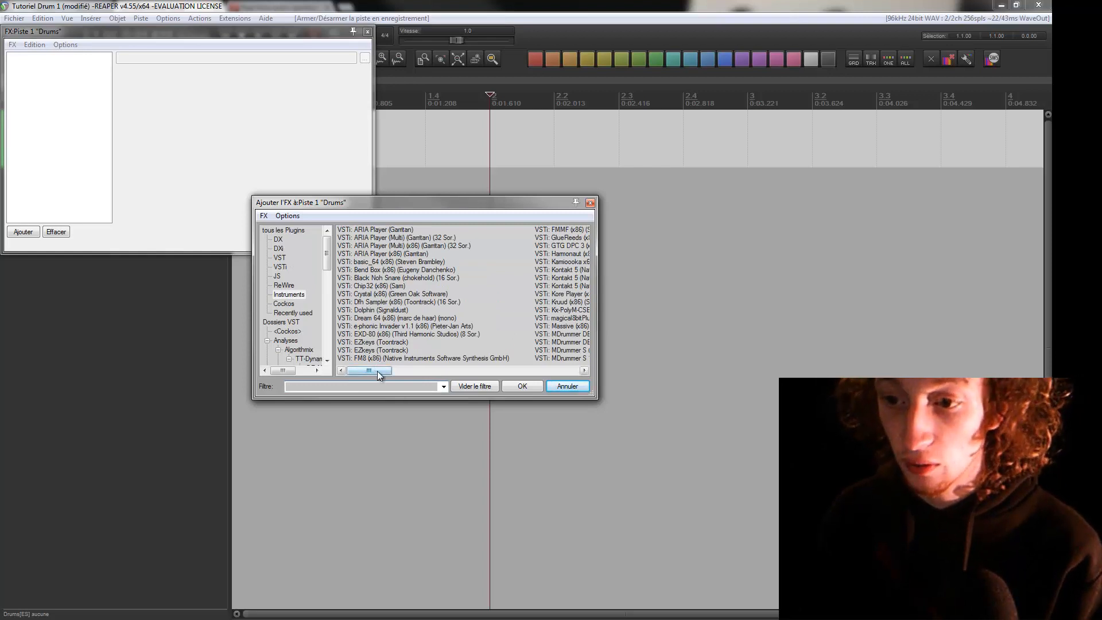
left_click_drag(377, 371, 419, 371)
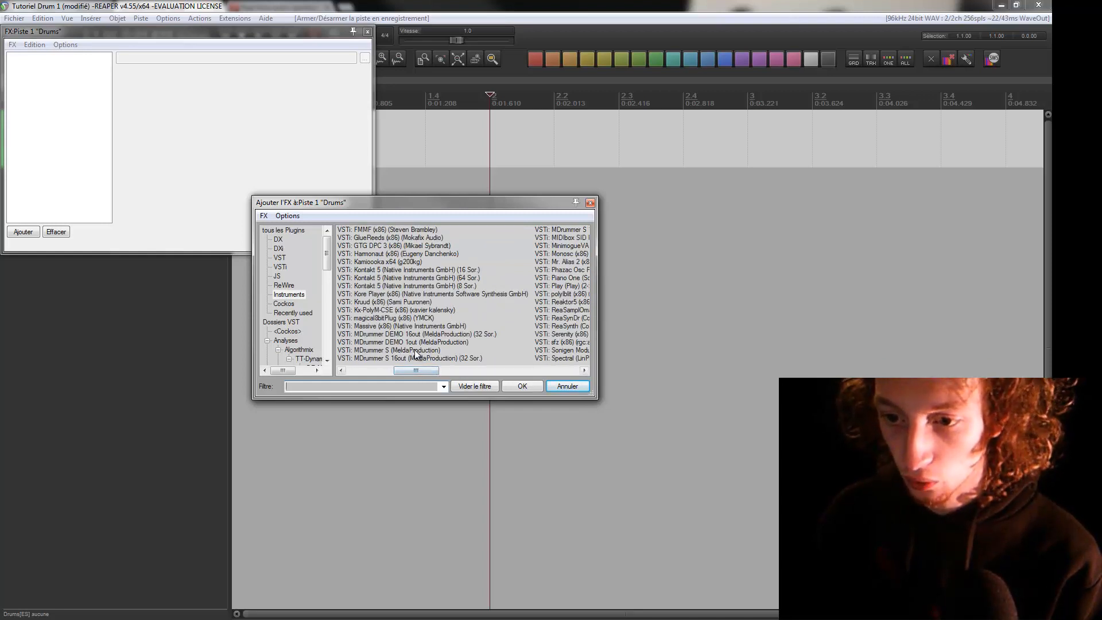
double_click(419, 350)
left_click_drag(254, 31, 593, 163)
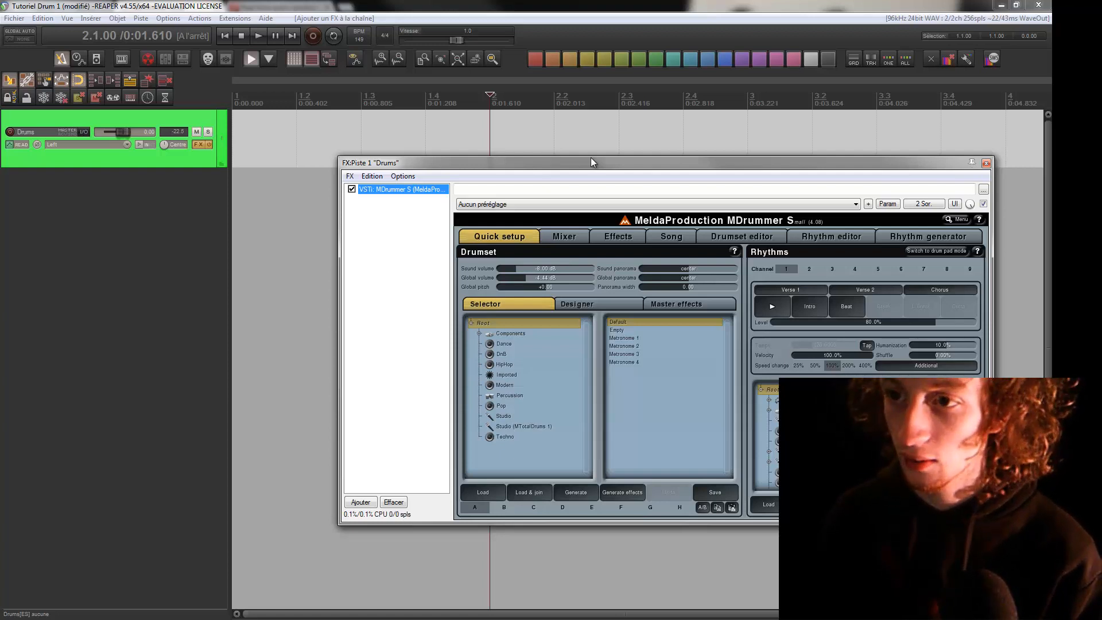
left_click_drag(590, 162, 409, 197)
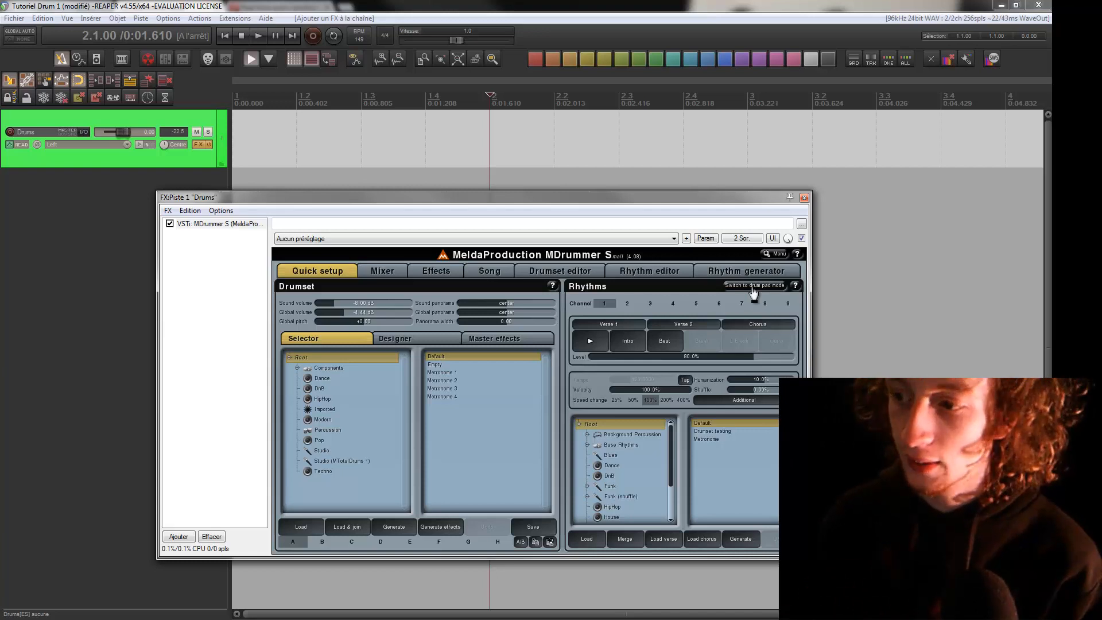
Show MDrummer's drum pads in place of the rhythms and audition the bass drum 1, snare drum 1 and tom pads
left_click(754, 286)
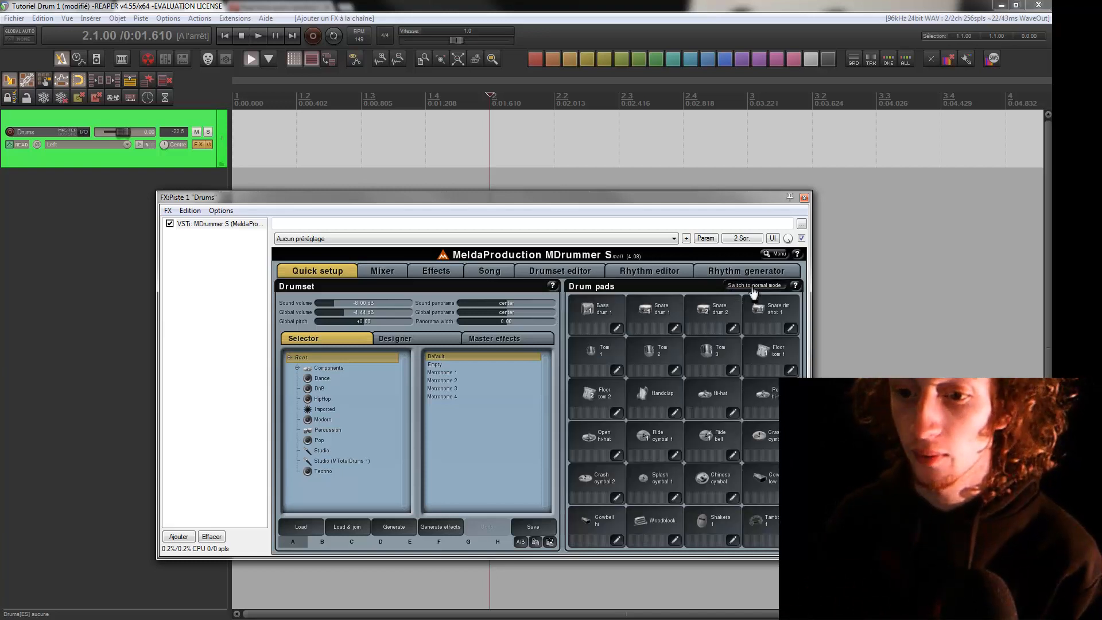
left_click(604, 313)
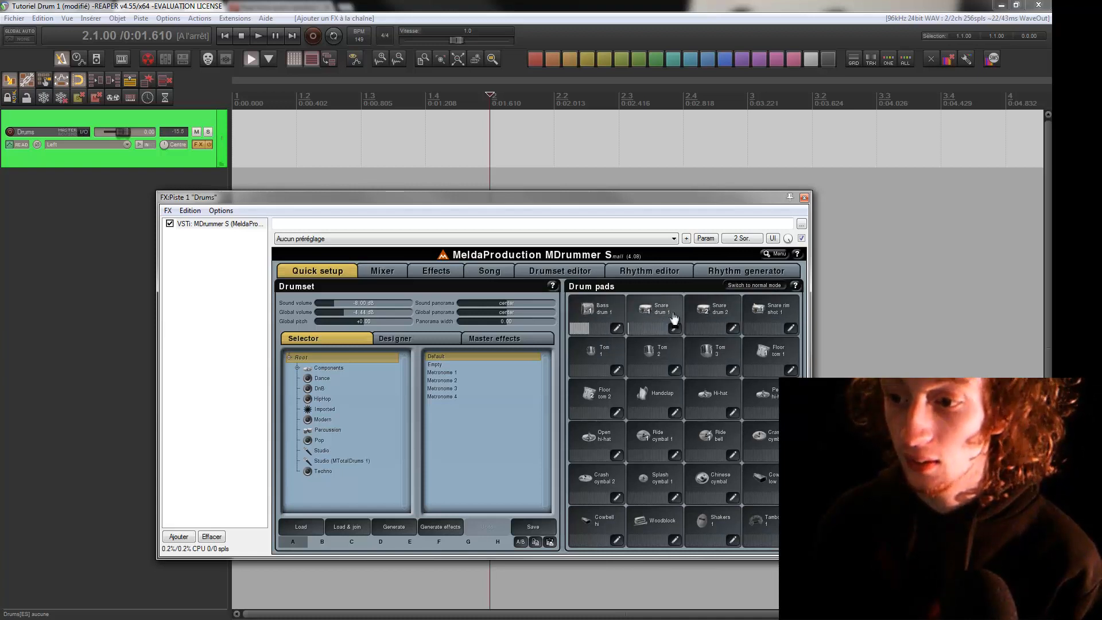
left_click(653, 315)
left_click(597, 313)
left_click(651, 315)
left_click(599, 316)
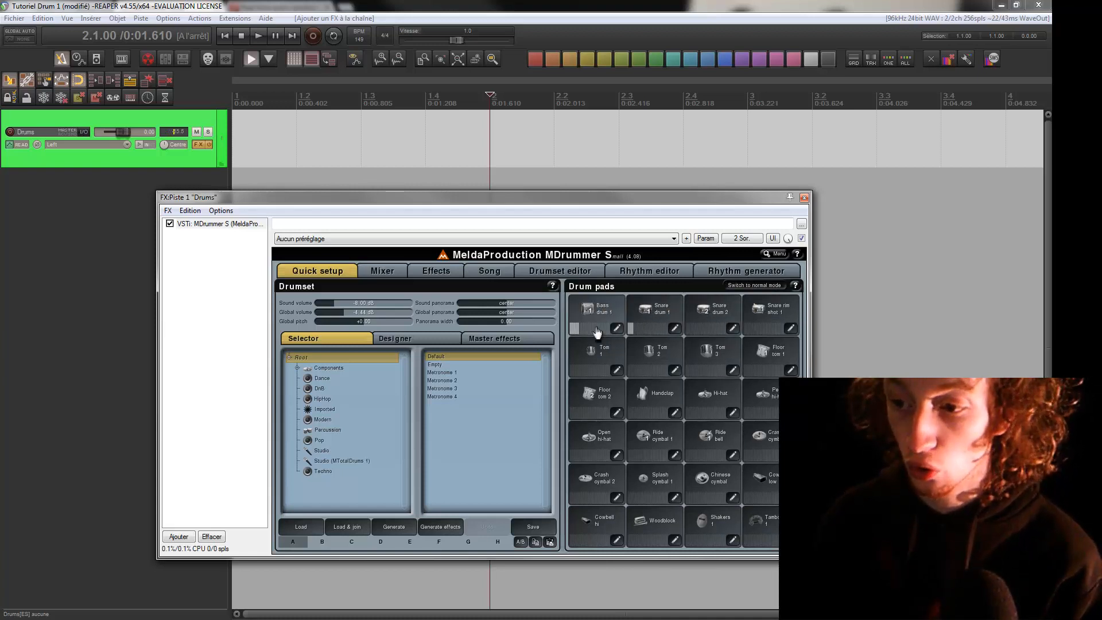
left_click(623, 356)
left_click(648, 353)
left_click(652, 317)
left_click(650, 317)
left_click(610, 315)
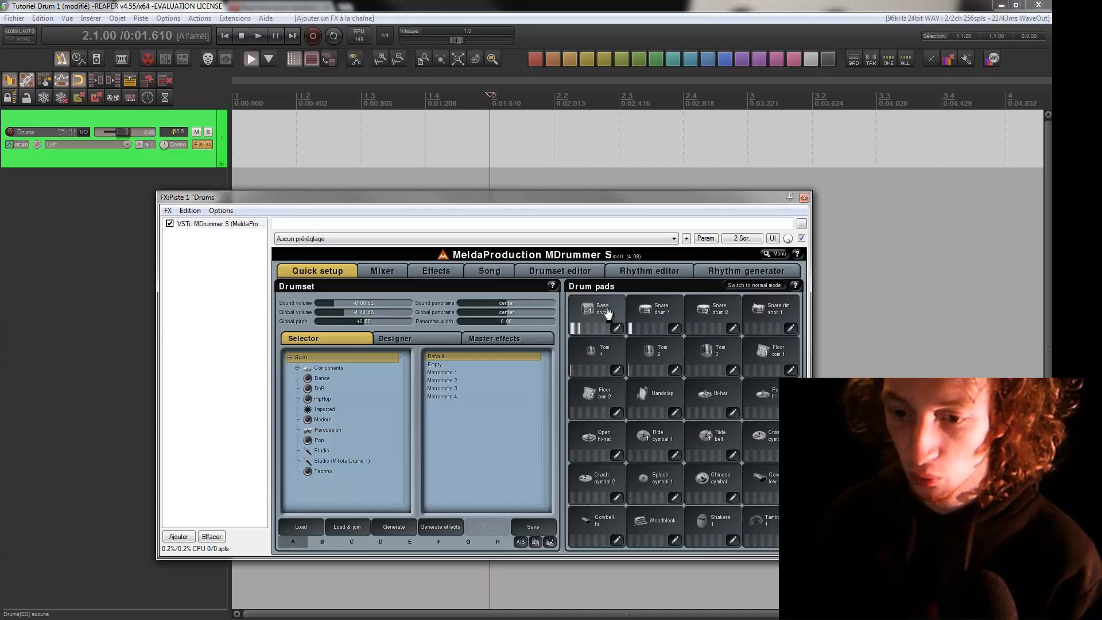
Load the Heavy 01 drumset from the DnB category and audition its bass drum 1 and snare drum 1 pads
left_click(319, 389)
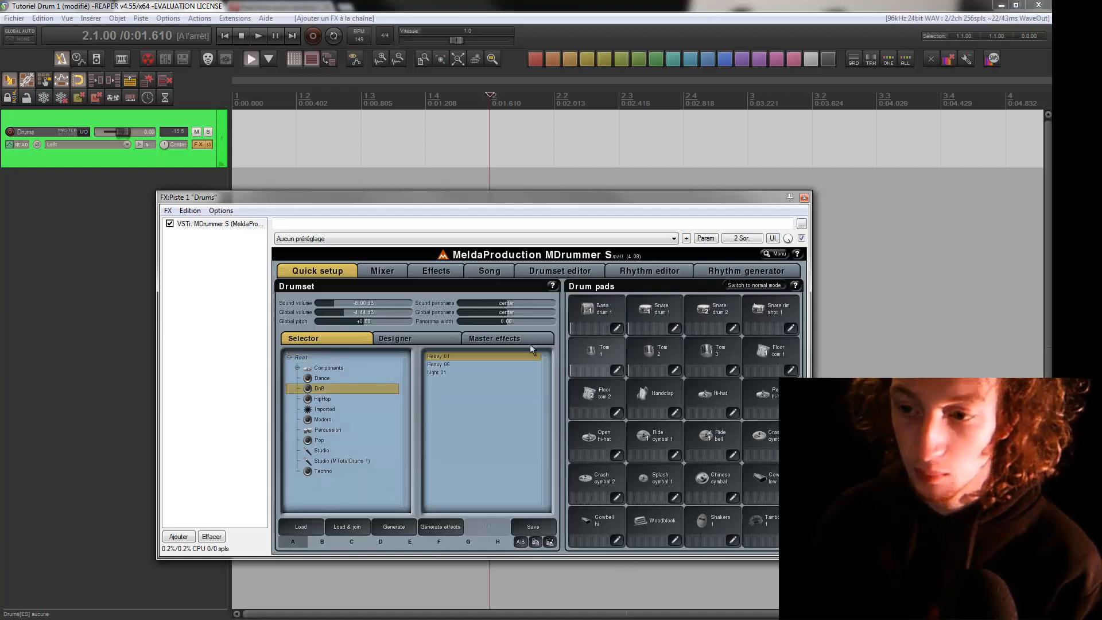
left_click(451, 356)
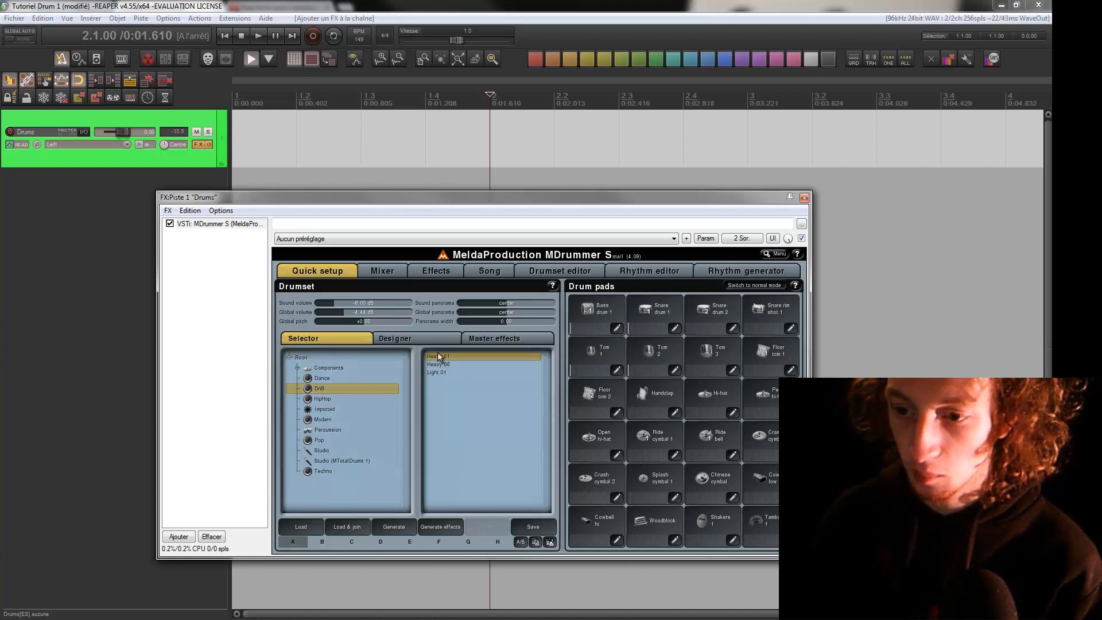
left_click(598, 315)
left_click(654, 315)
left_click(603, 313)
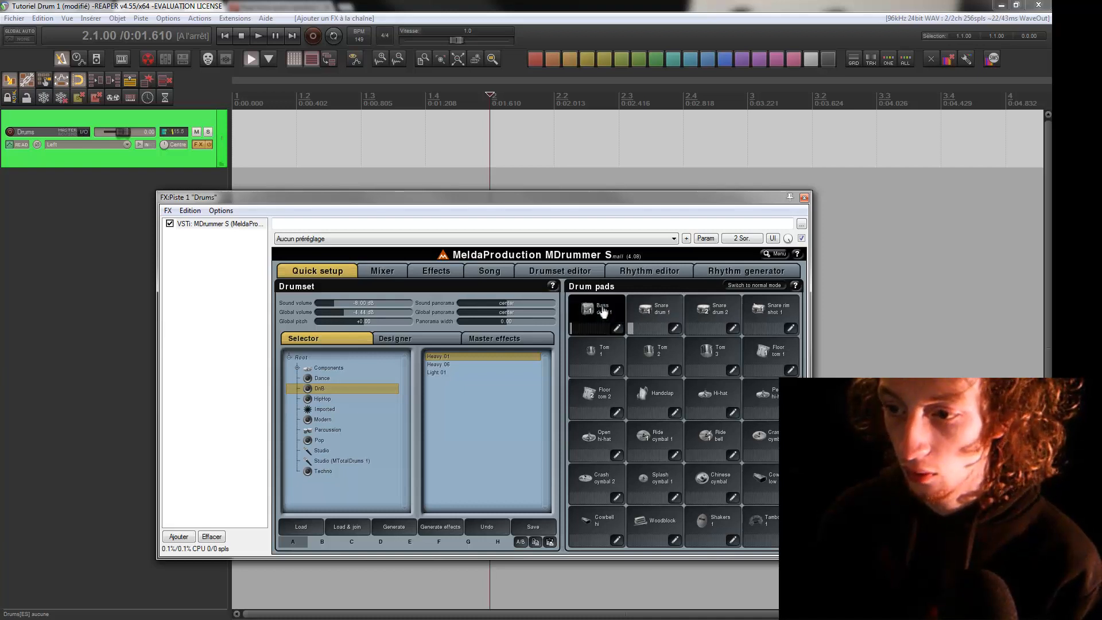
left_click(653, 316)
left_click(601, 313)
left_click(648, 321)
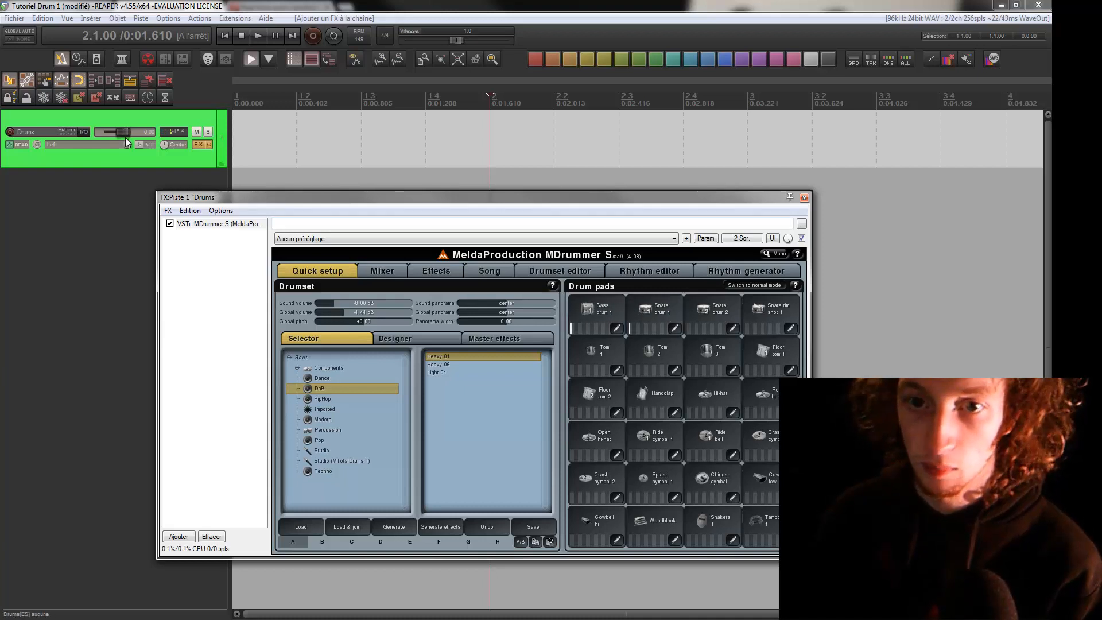
Raise the Drums track volume to about +8.48 dB and audition the bass and snare drum pads
left_click_drag(128, 132, 136, 134)
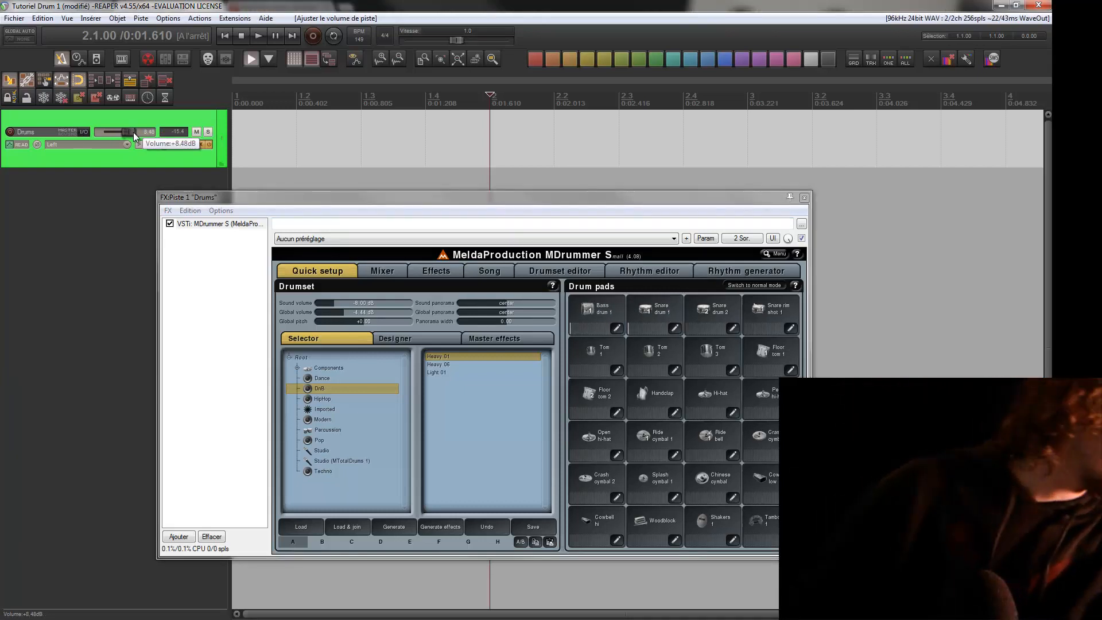
left_click(594, 301)
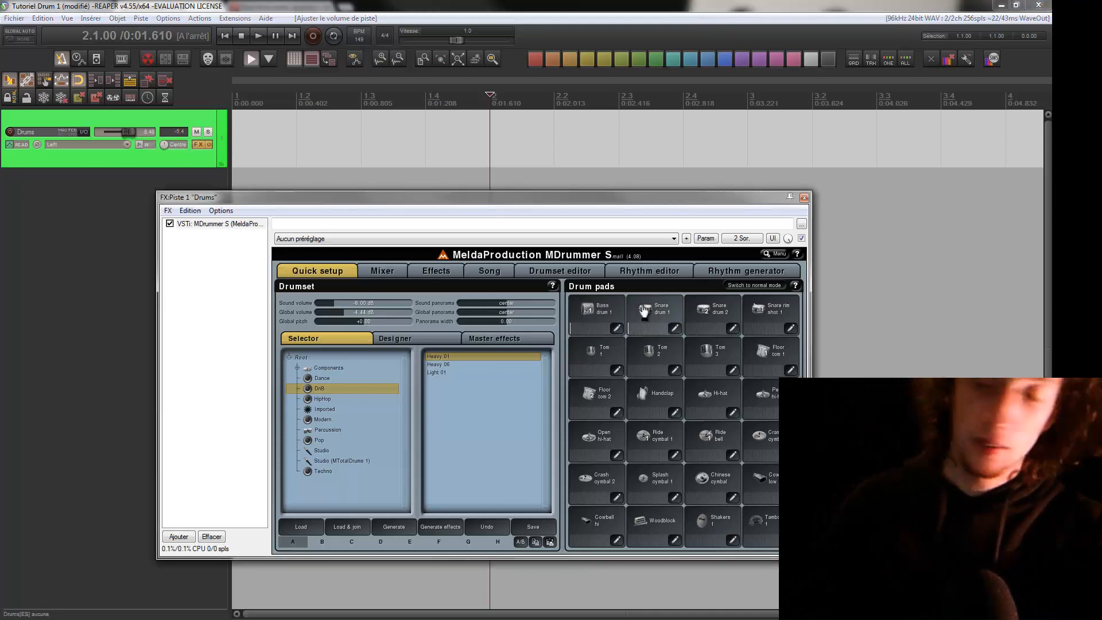
left_click(660, 314)
left_click(662, 315)
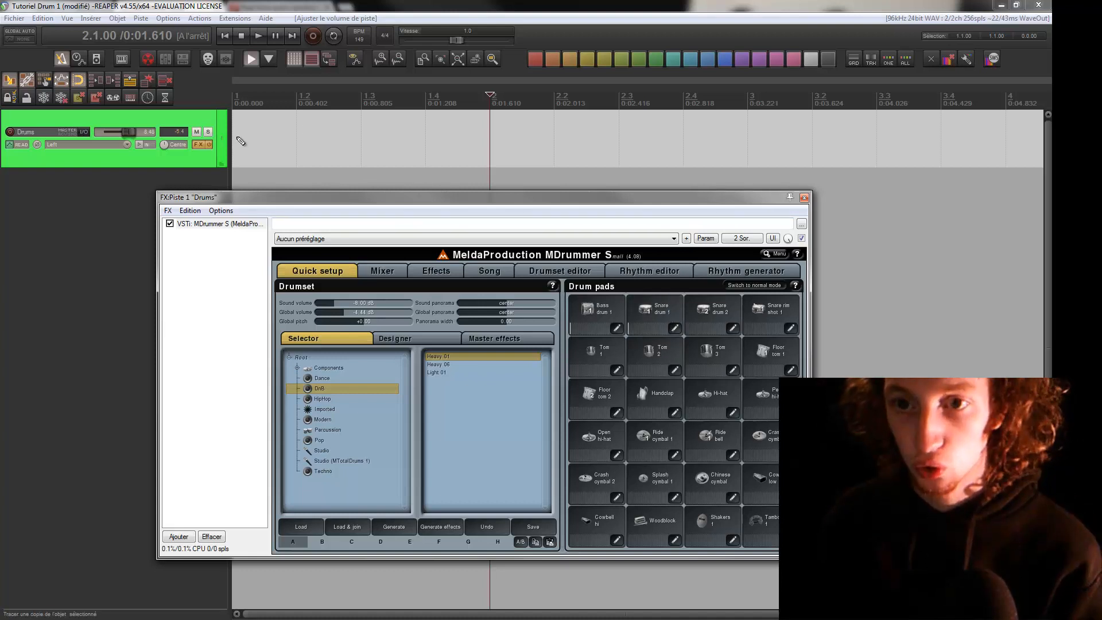
Draw an empty MIDI item across the first measure of the Drums track and move the plugin window clear of it
mouse_move(242, 141)
left_mouse_down()
mouse_move(674, 147)
mouse_move(475, 150)
left_mouse_up()
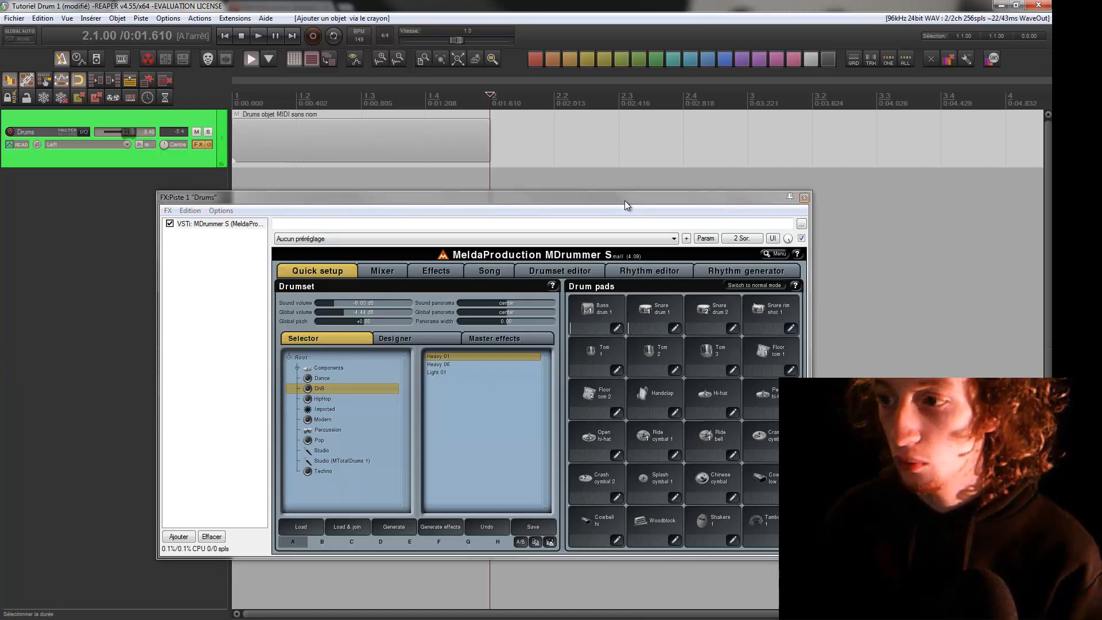
left_click_drag(625, 205, 743, 249)
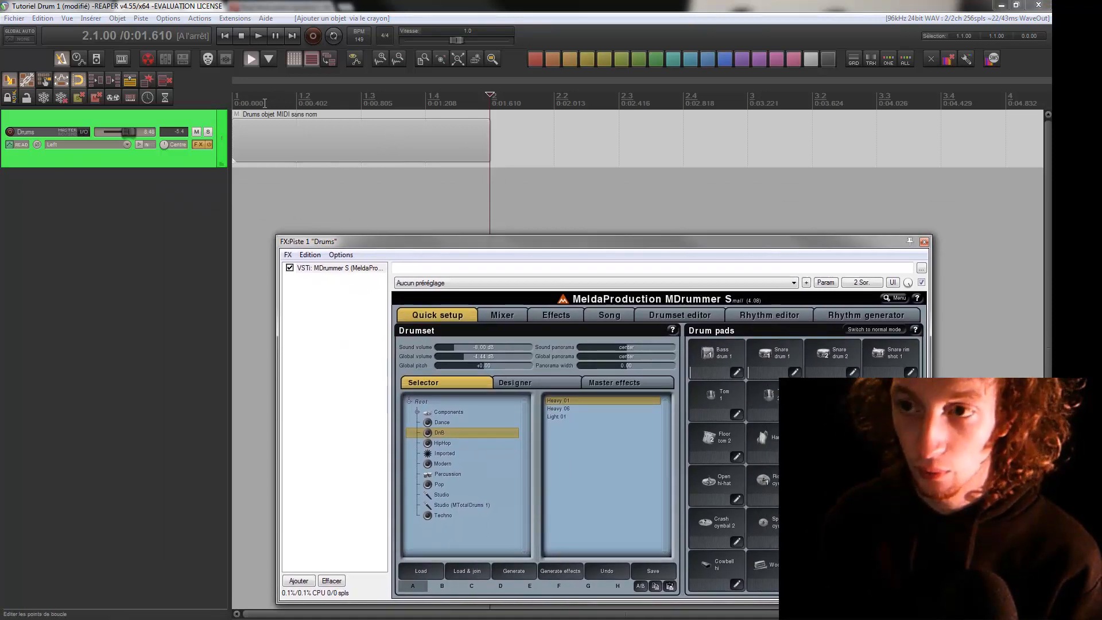
Set the timeline ruler to Mesures.Battements and open the Drums item in the MIDI editor
right_click(377, 99)
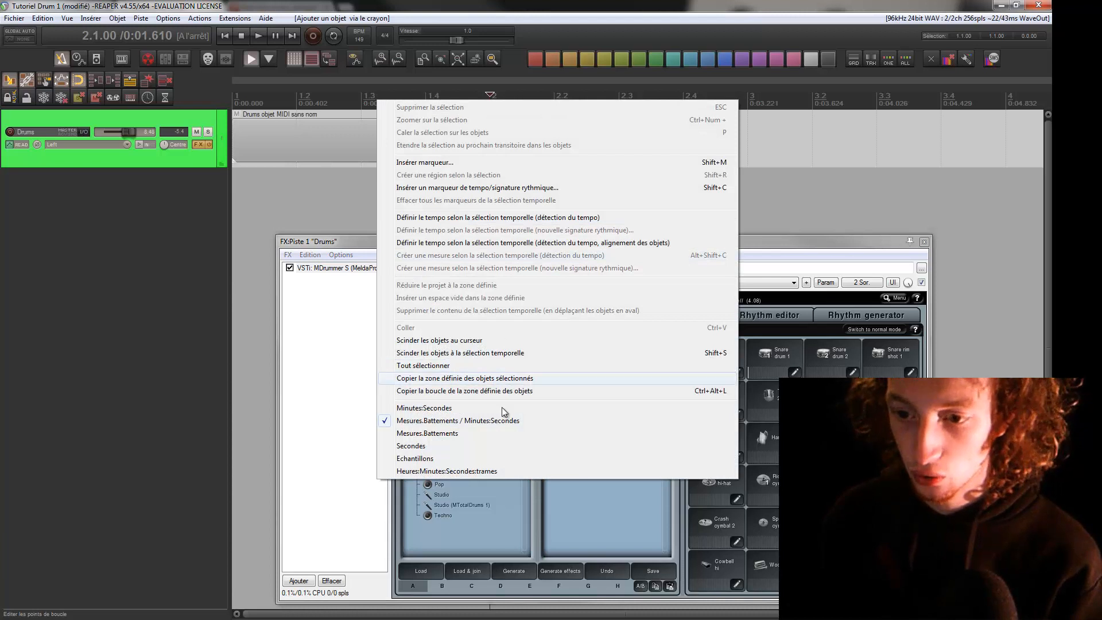
left_click(496, 433)
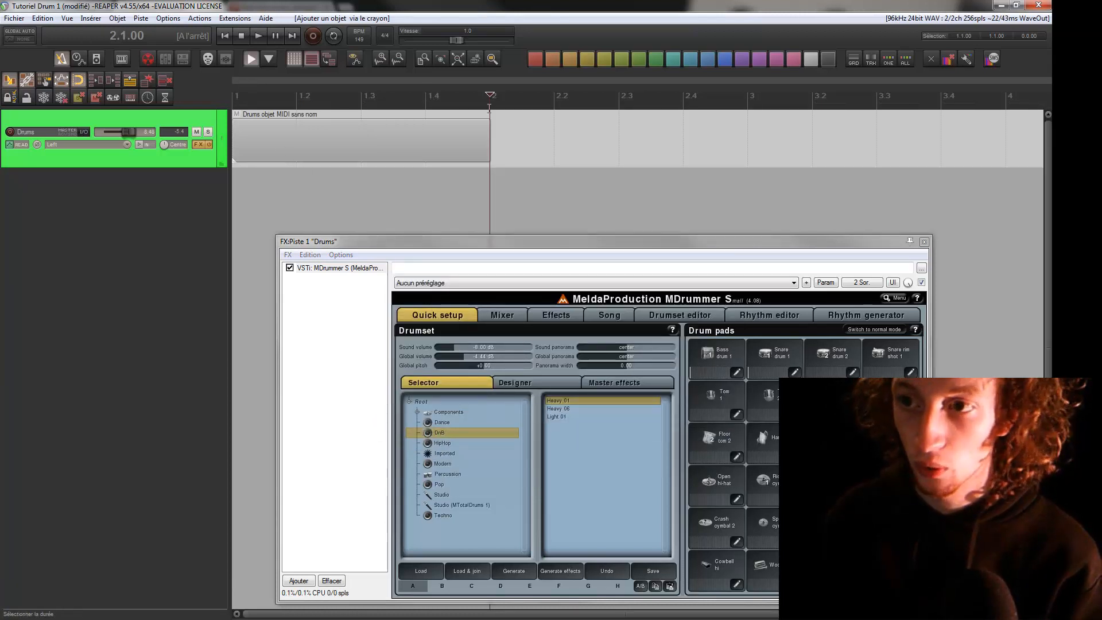
double_click(388, 143)
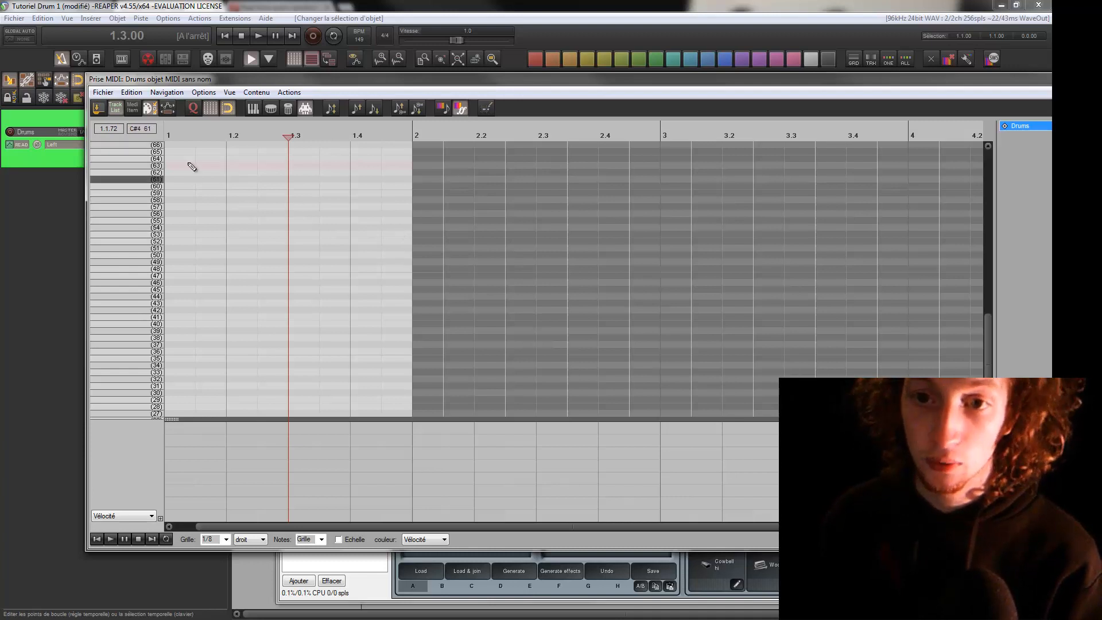
scroll(320, 260, "up", 2)
scroll(320, 260, "up", 1)
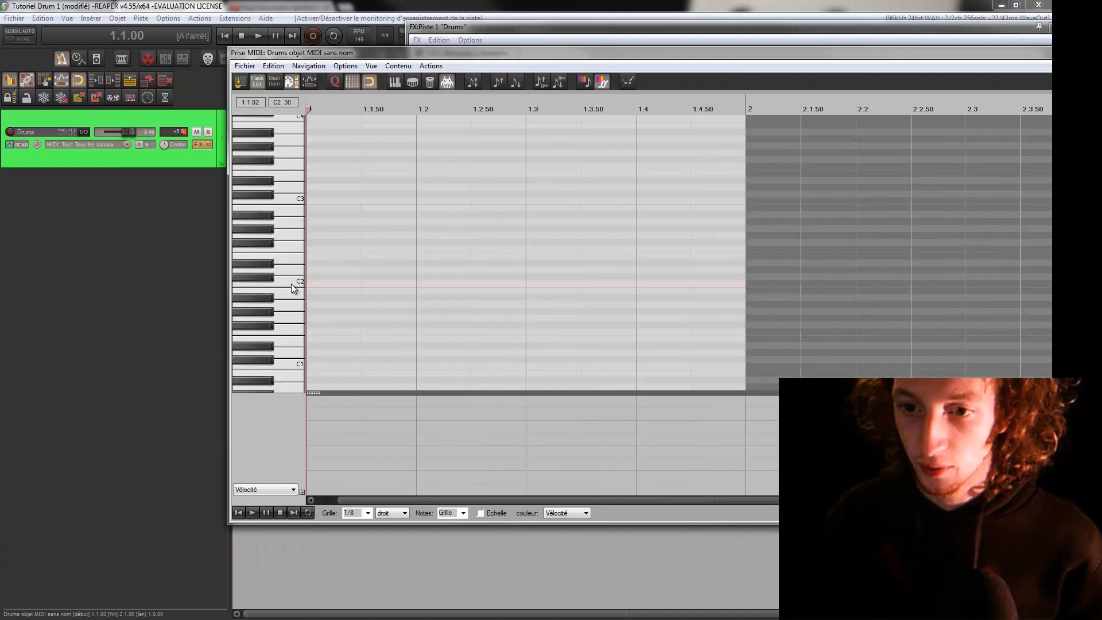
Audition C2, draw a C2 note at the start of the measure, try different lengths, and show it in the drum view
left_click(291, 284)
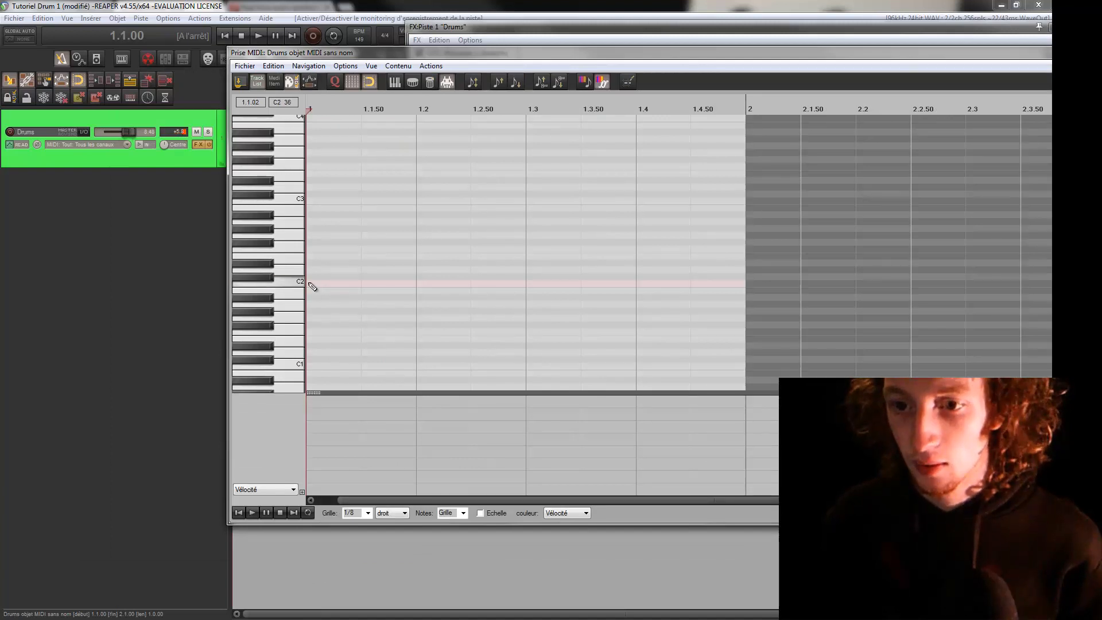
left_click(310, 283)
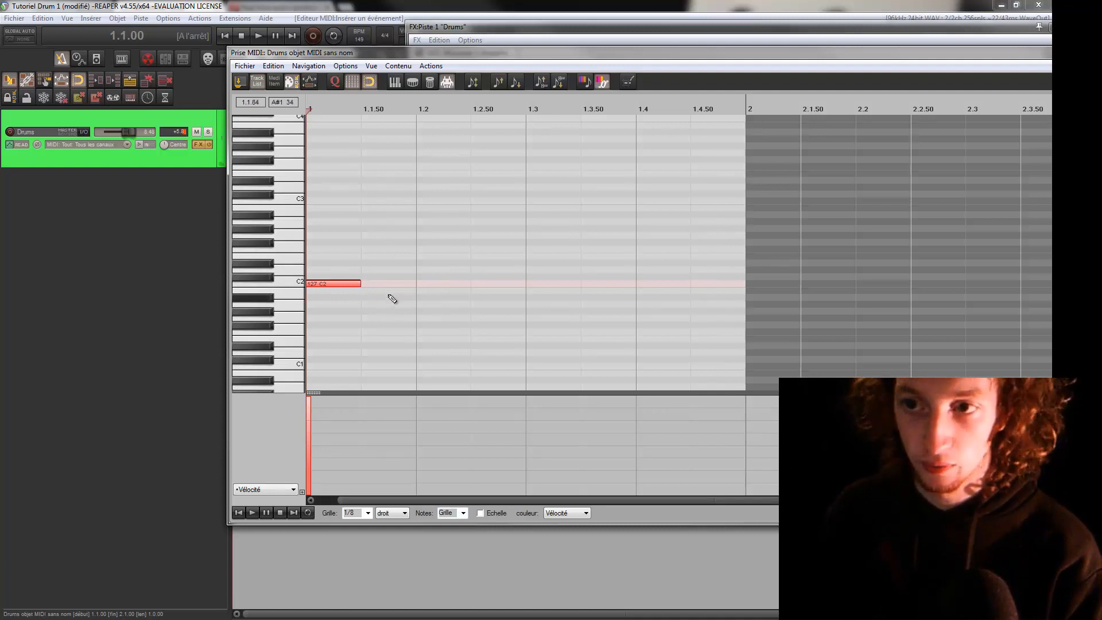
key("space")
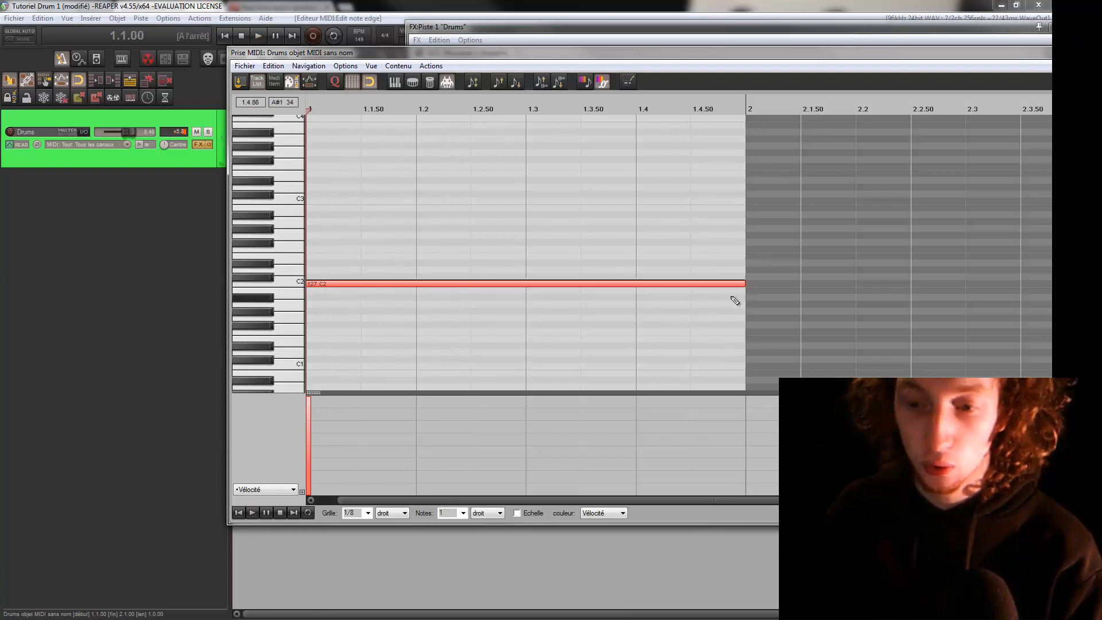
key("ctrl+z")
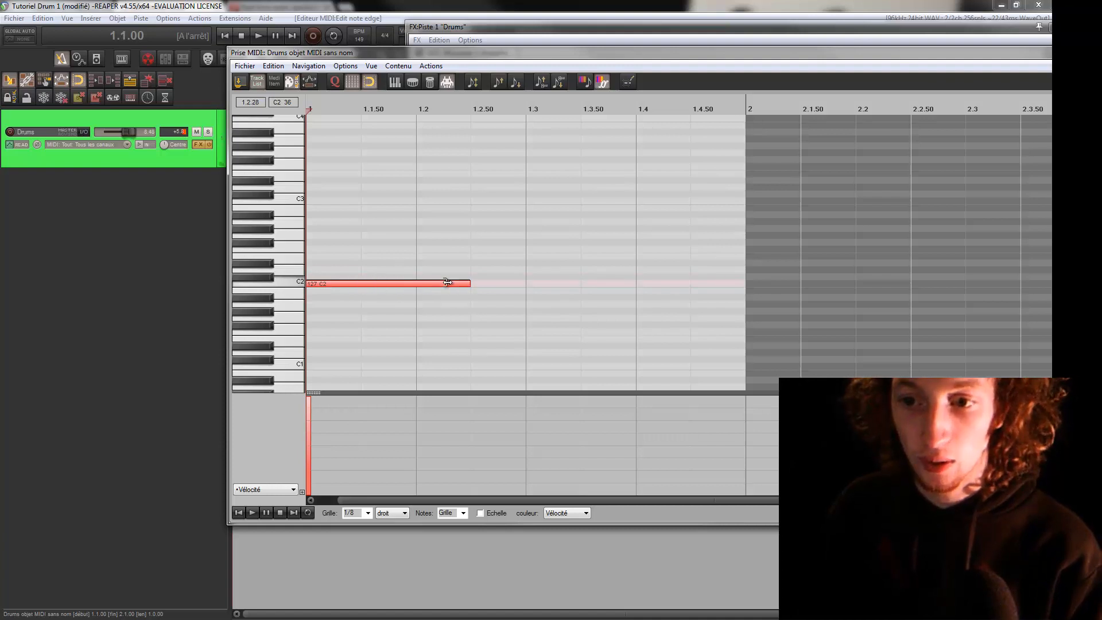
left_click_drag(611, 283, 313, 287)
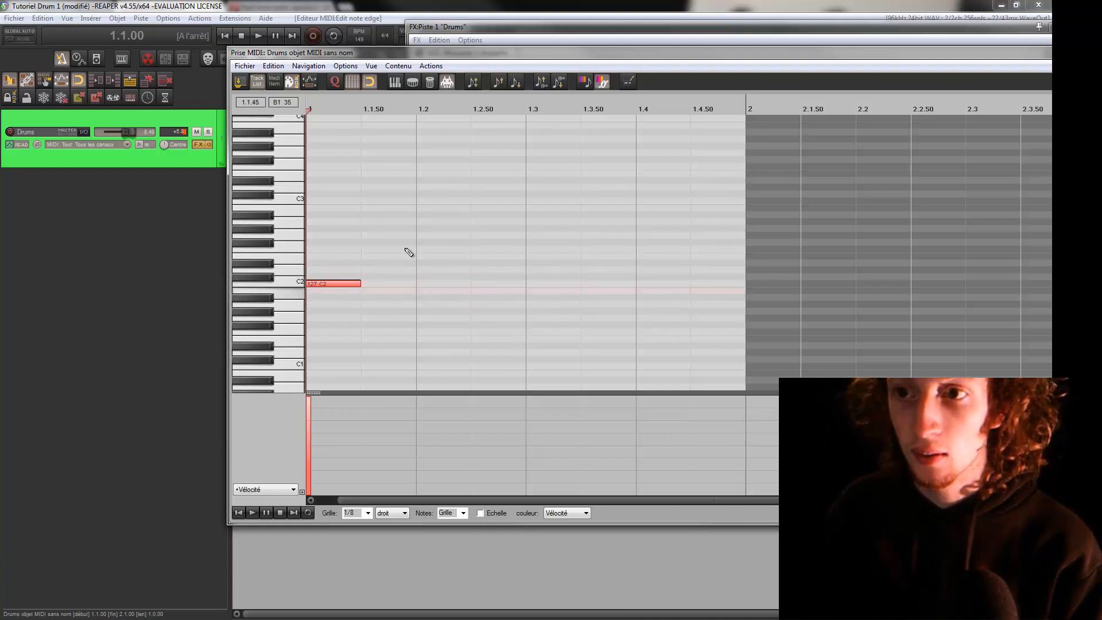
left_click(412, 82)
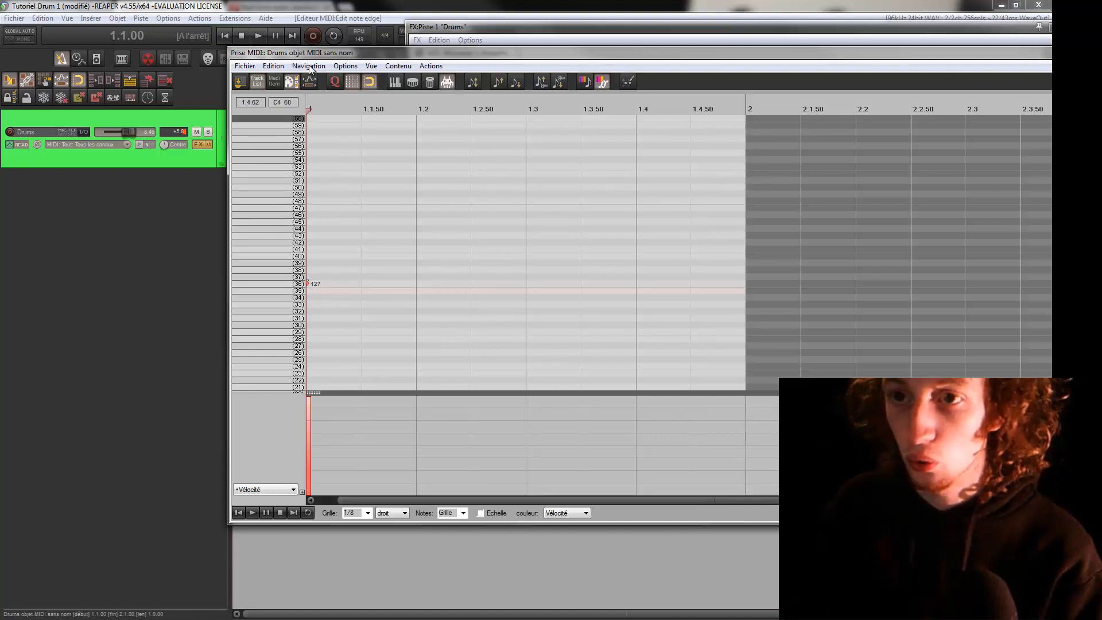
Move the editor and plugin windows clear of the timeline, then set the first measure as a repeating loop
left_click_drag(310, 53, 395, 222)
left_click_drag(460, 28, 505, 236)
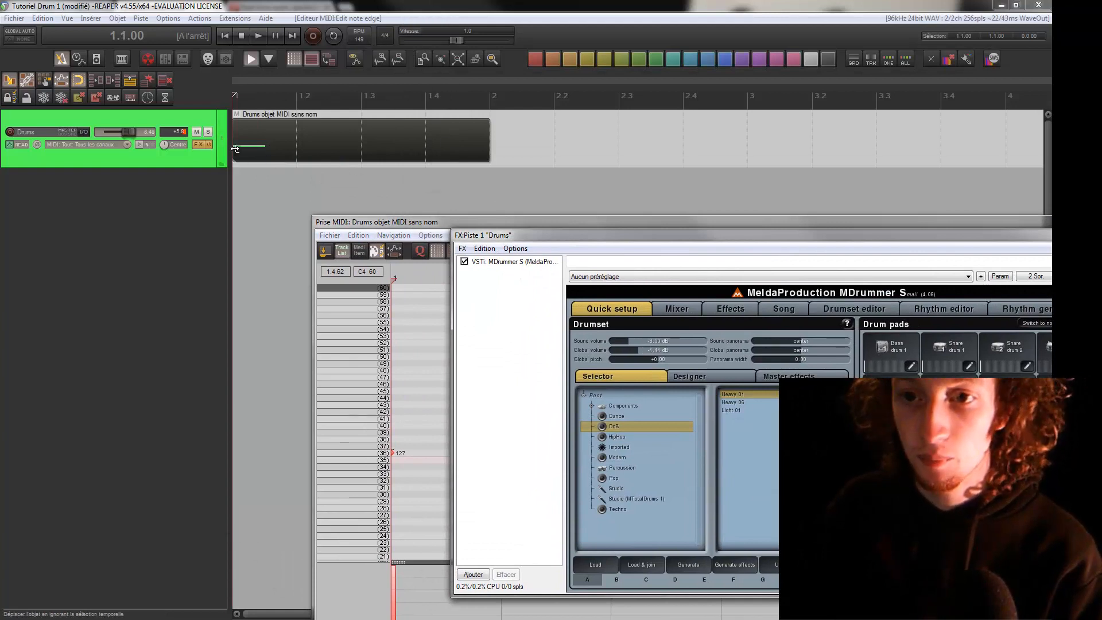
left_click_drag(234, 201, 491, 180)
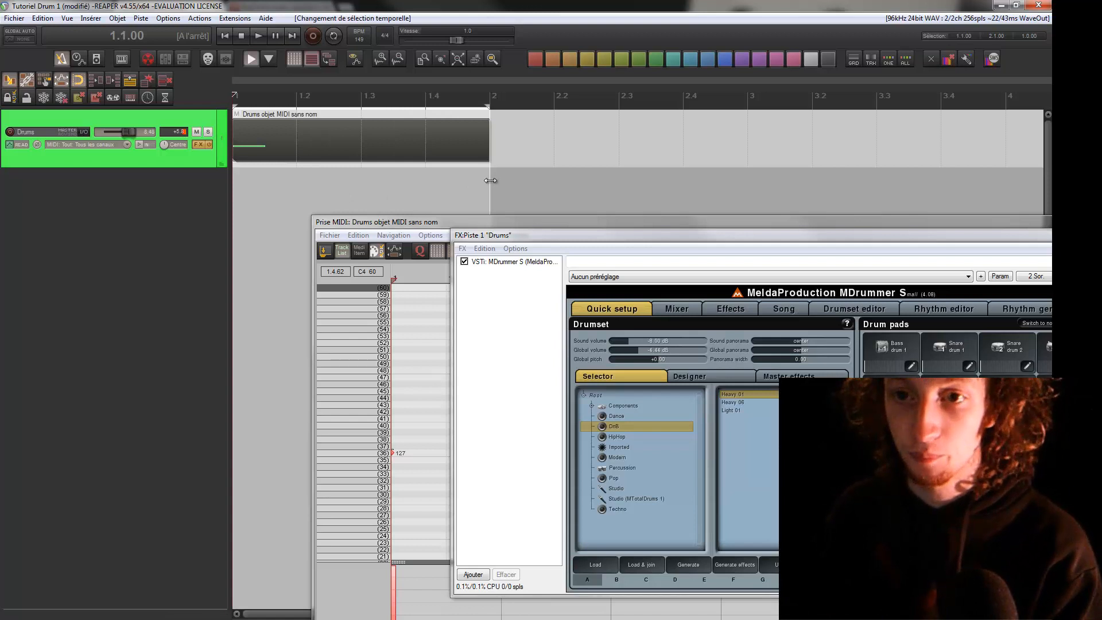
left_click(337, 36)
Delete the existing note, start looped playback, and leave the MIDI editor in the drum view
left_click_drag(386, 222, 511, 267)
key("Delete")
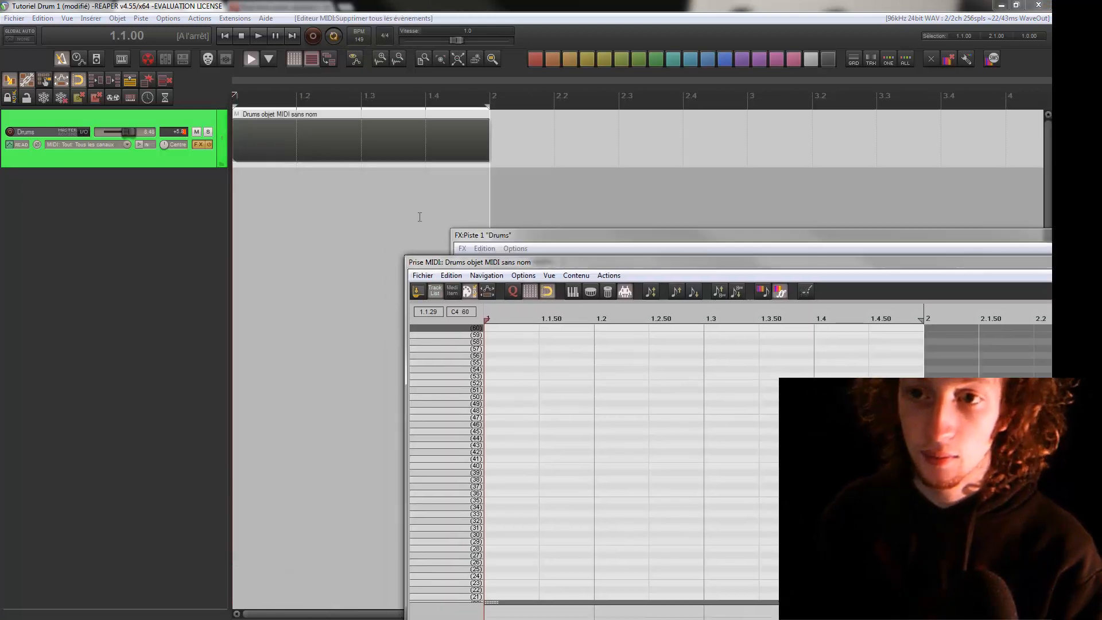
key("space")
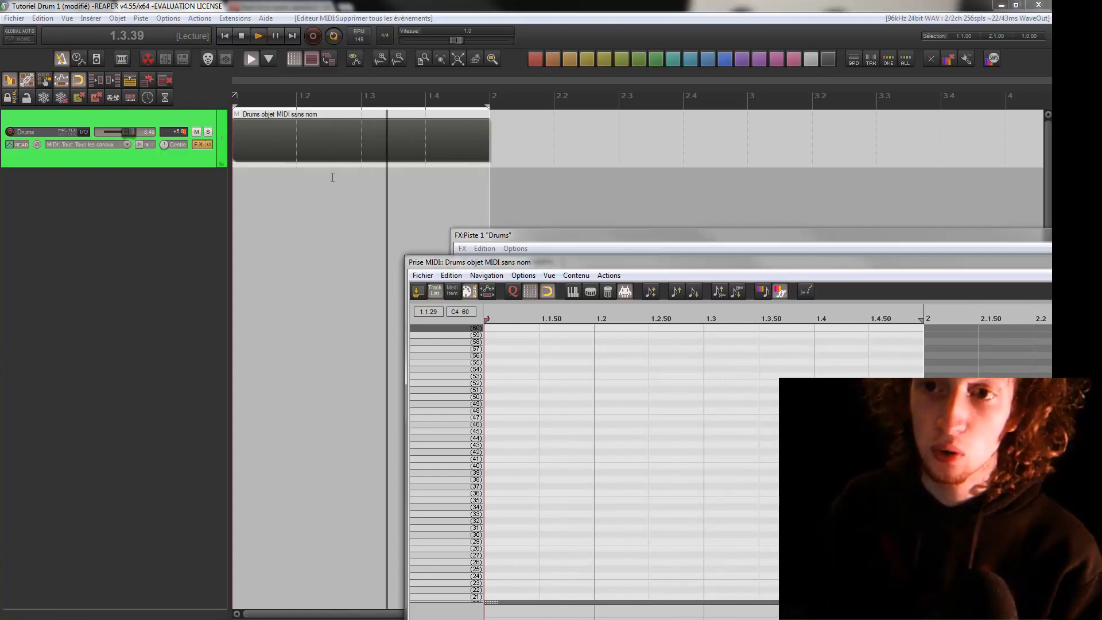
left_click_drag(453, 262, 307, 97)
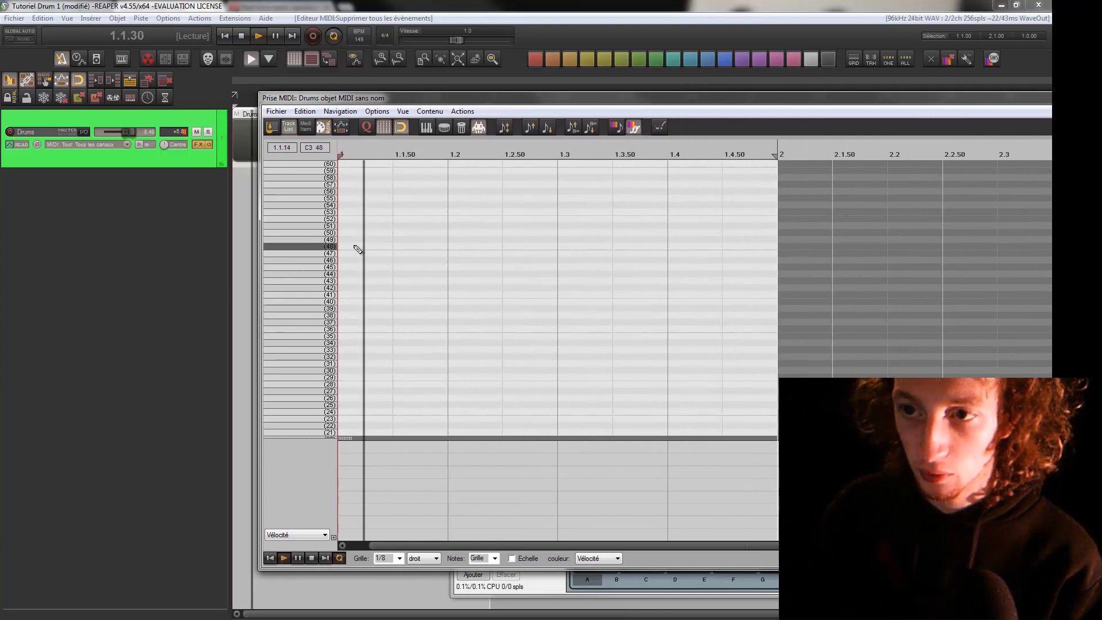
left_click(426, 127)
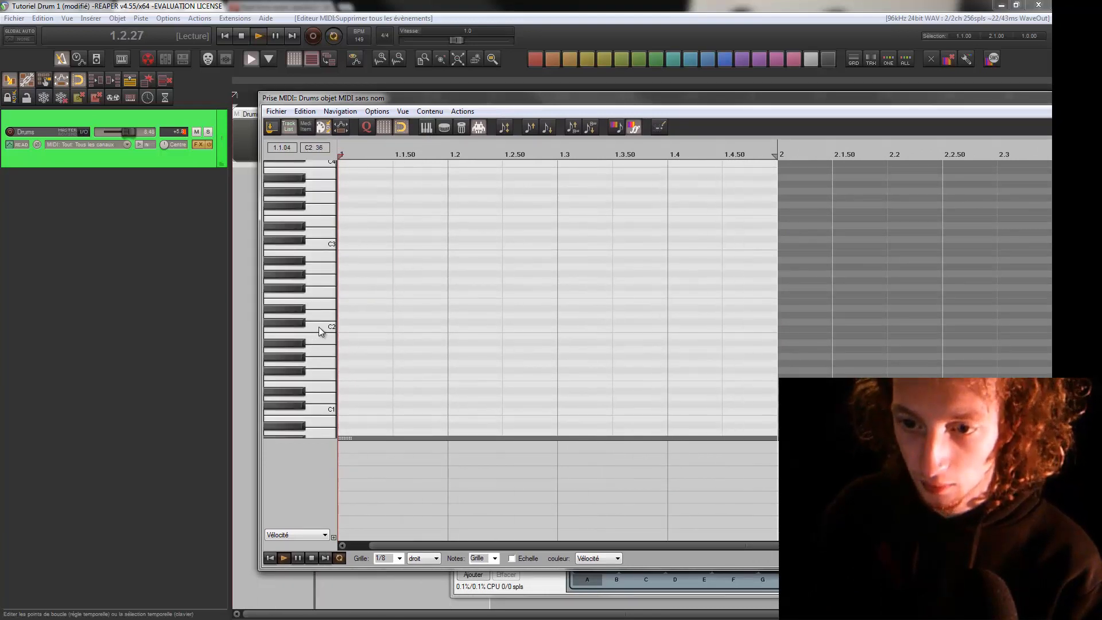
left_click(471, 129)
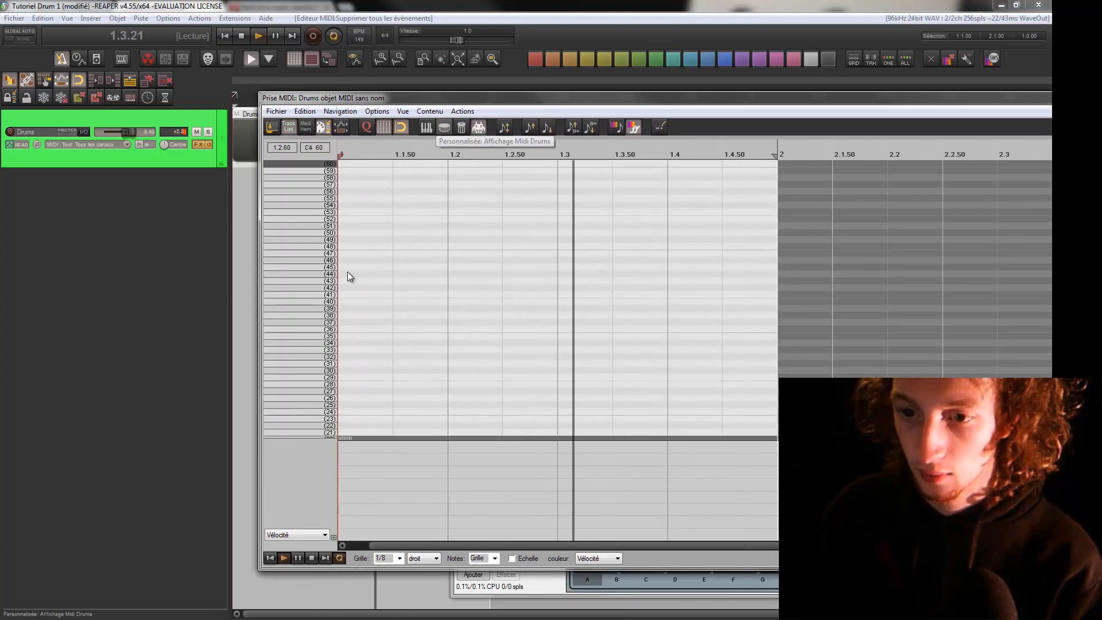
Place bass drum hits on row 36 at 1.1, 1.3 and 1.3.50, and snare hits on row 38 at 1.2 and 1.4
left_click_drag(341, 322, 341, 332)
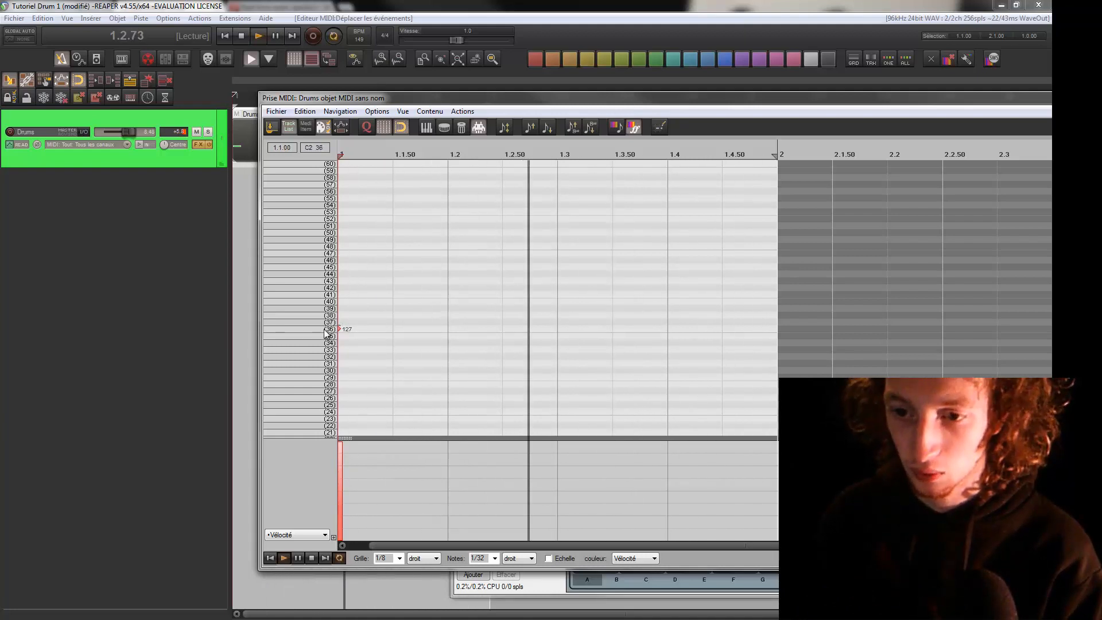
left_click(447, 314)
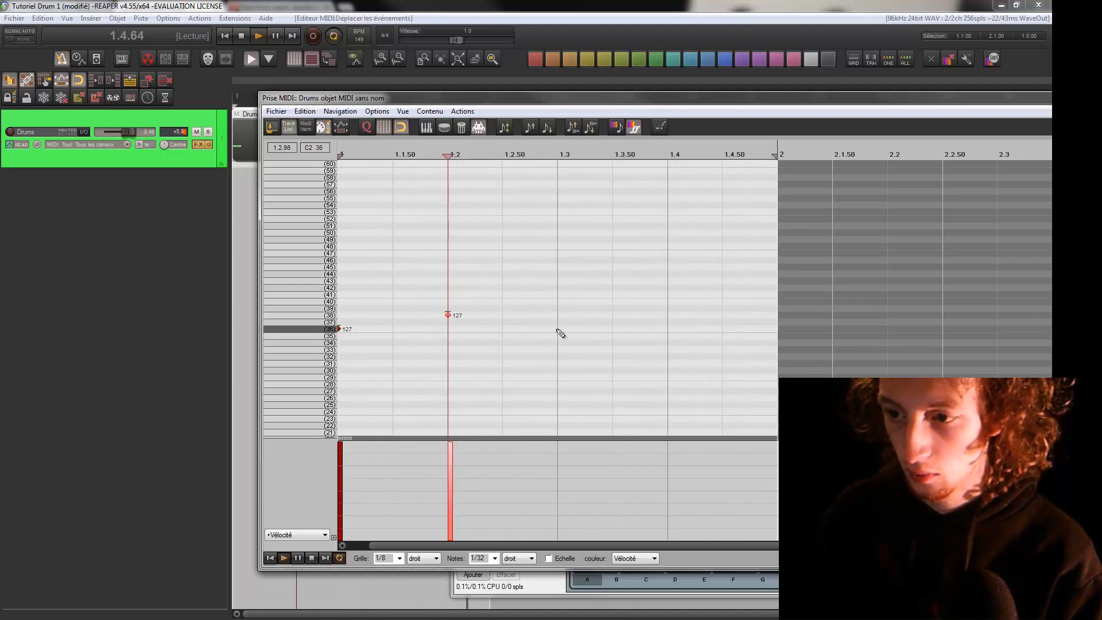
left_click(669, 315)
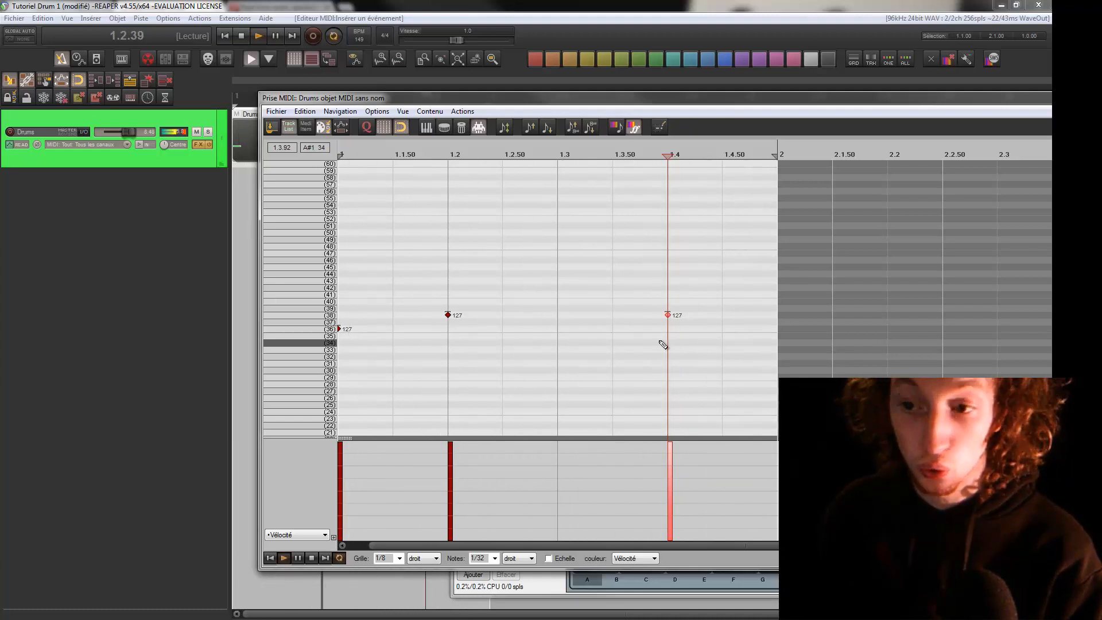
left_click(559, 330)
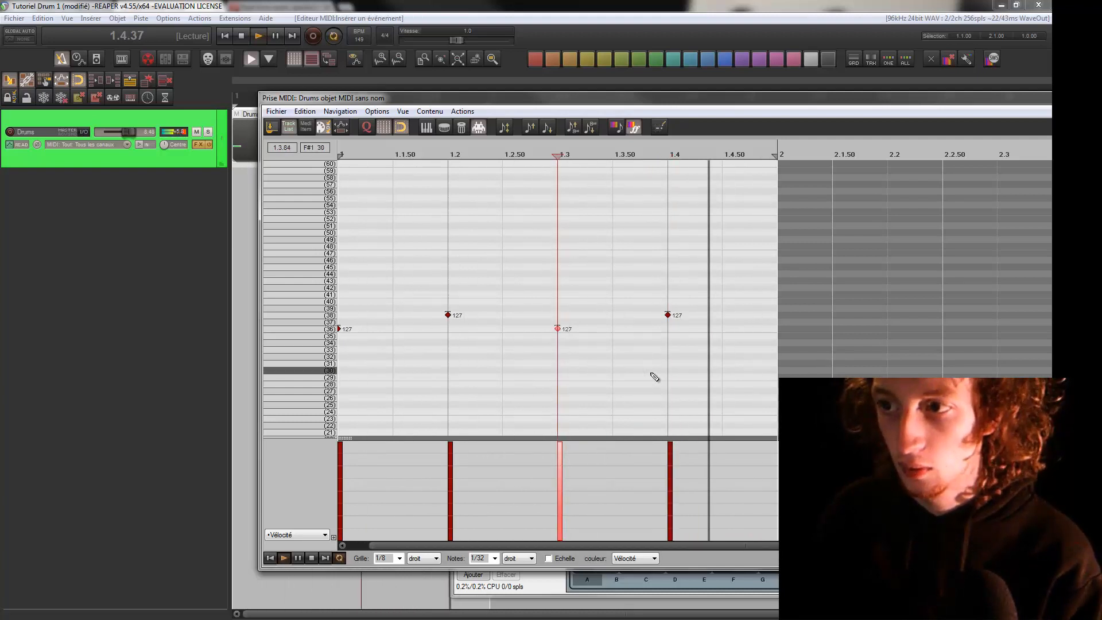
left_click(614, 329)
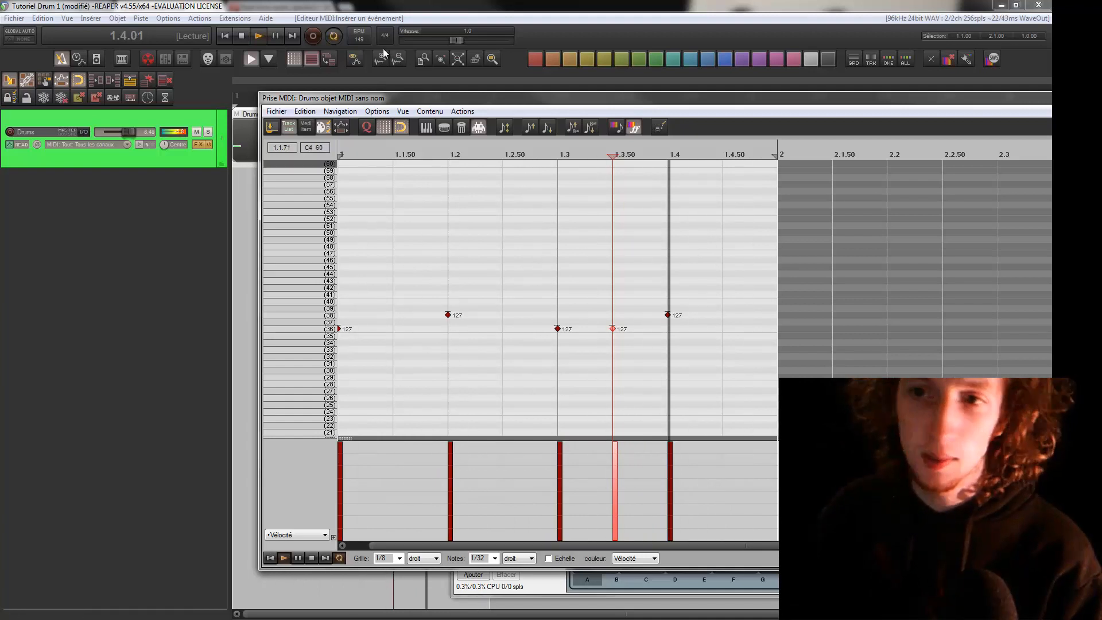
Lower the project tempo to about 89 BPM and replay the looped pattern
scroll(369, 41, "down", 20)
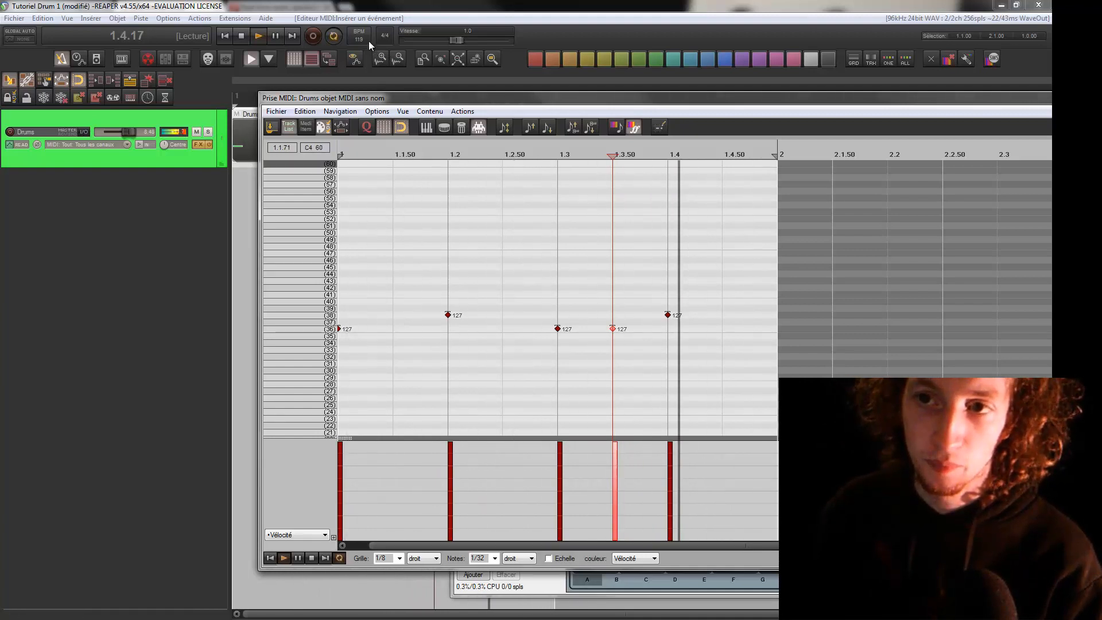
scroll(368, 40, "down", 13)
key("space")
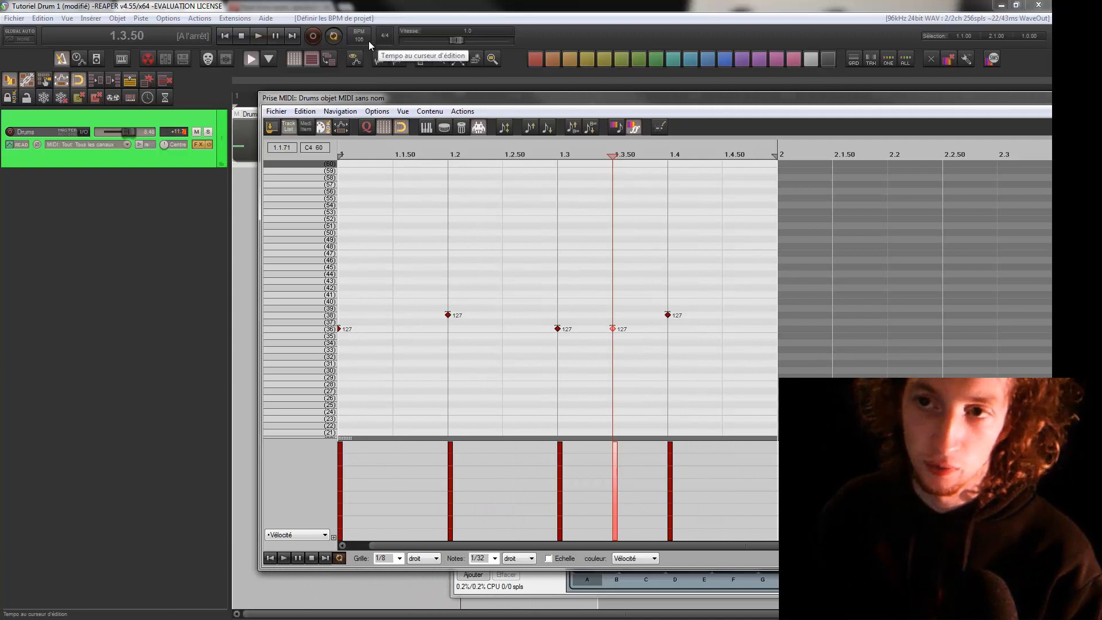
scroll(368, 40, "down", 8)
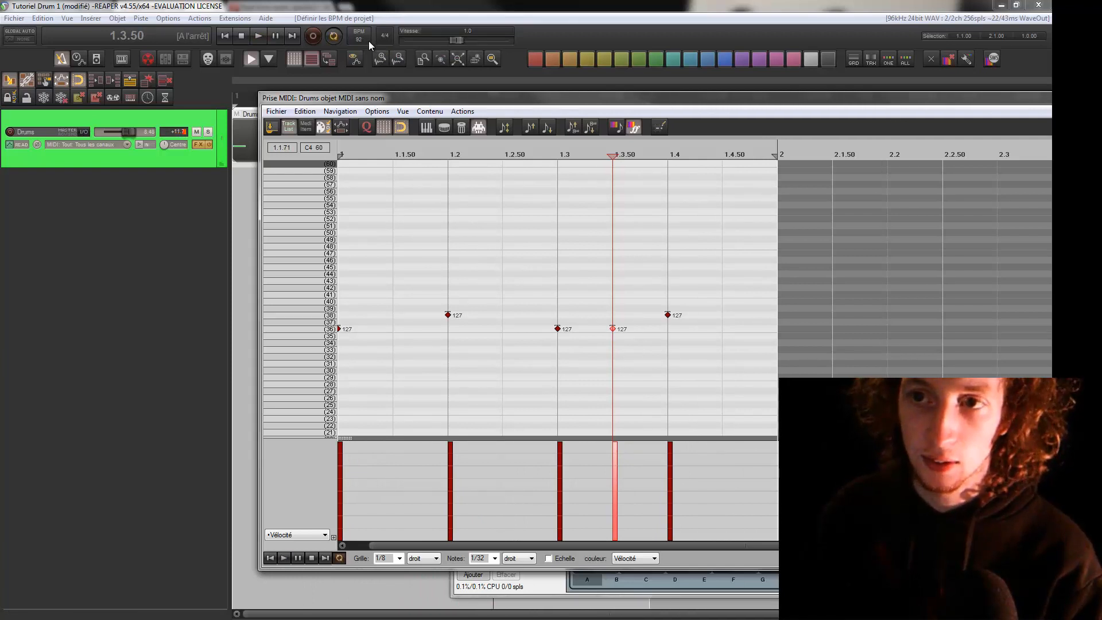
key("space")
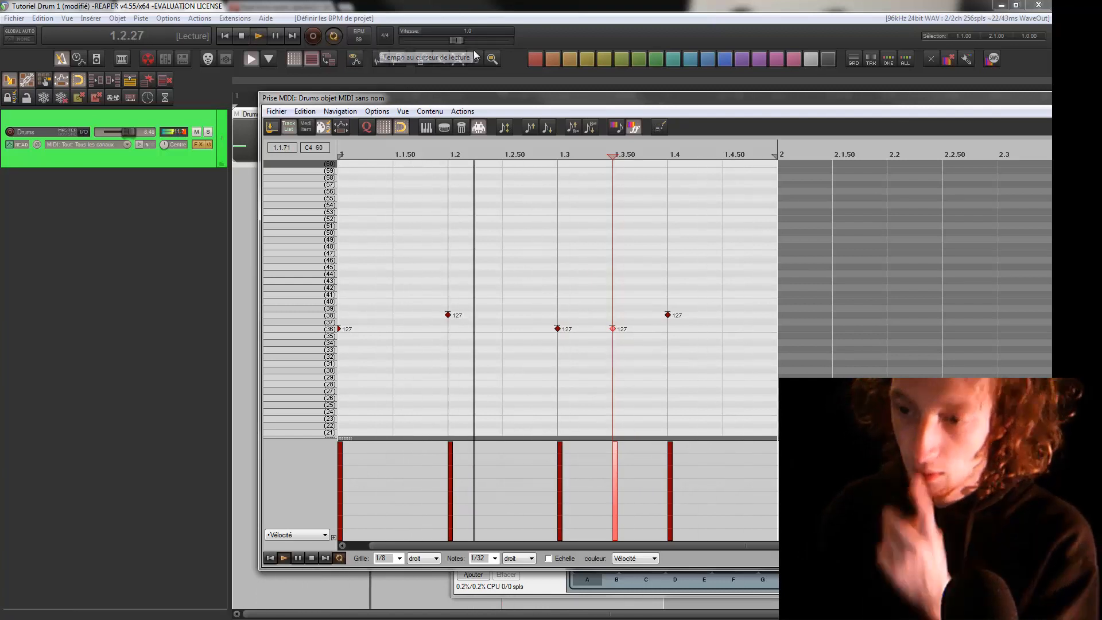
Move the bass drum hit at 1.3 to 1.2.50 and add one at 1.3.75 using a 1/16 grid
left_click_drag(556, 330, 503, 332)
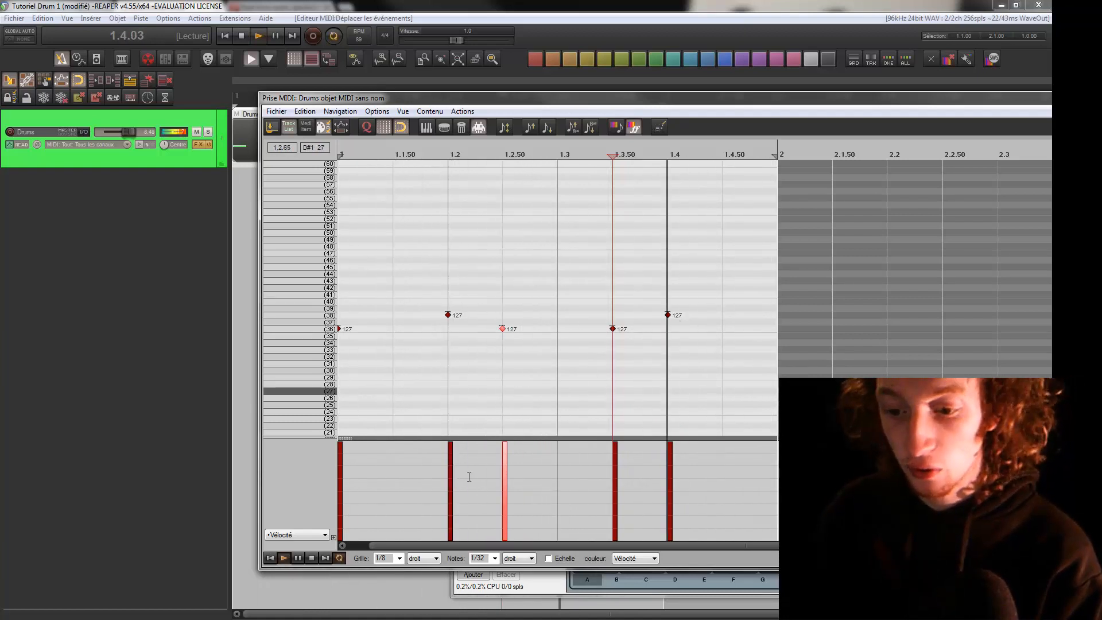
left_click(399, 559)
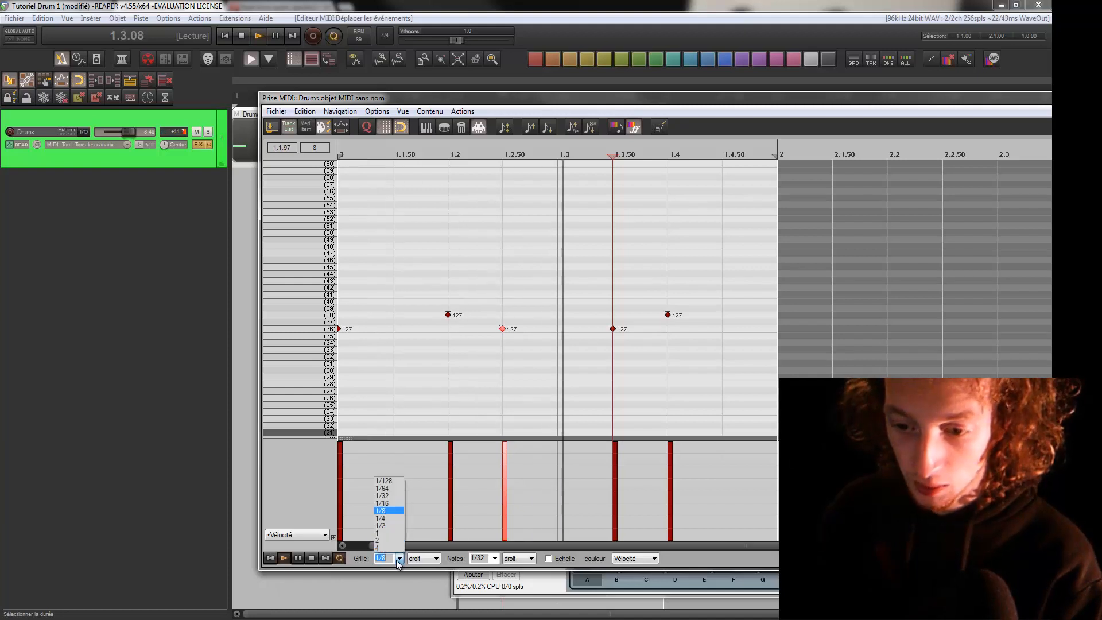
left_click(391, 504)
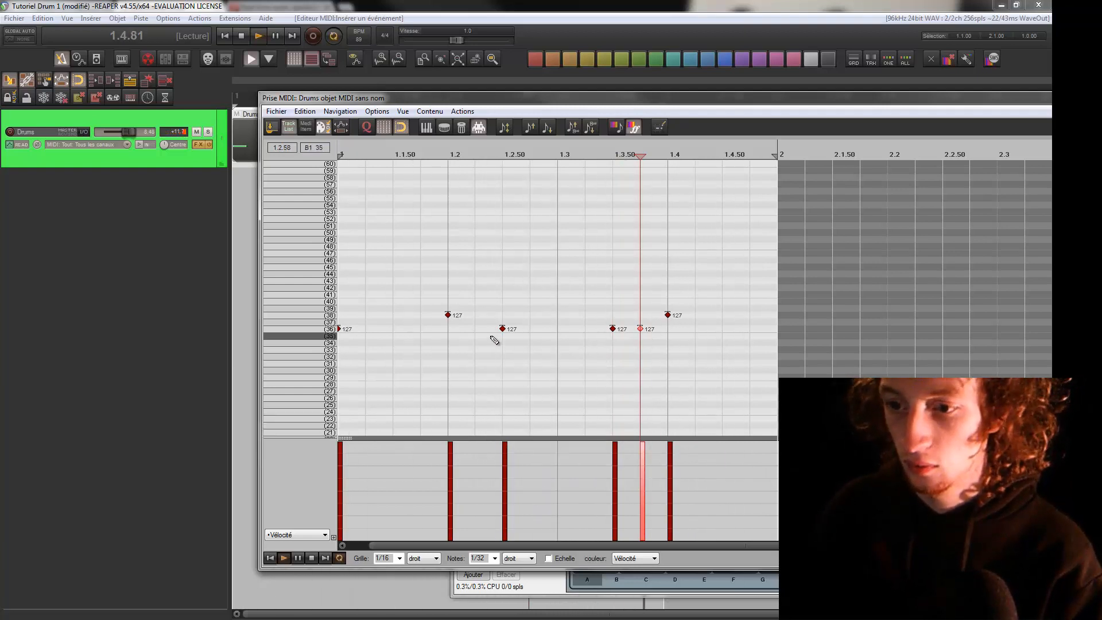
Add bass drum hits on row 36 at 1.2.25, 1.1.25, 1.1.50 and 1.1.75
left_click(477, 329)
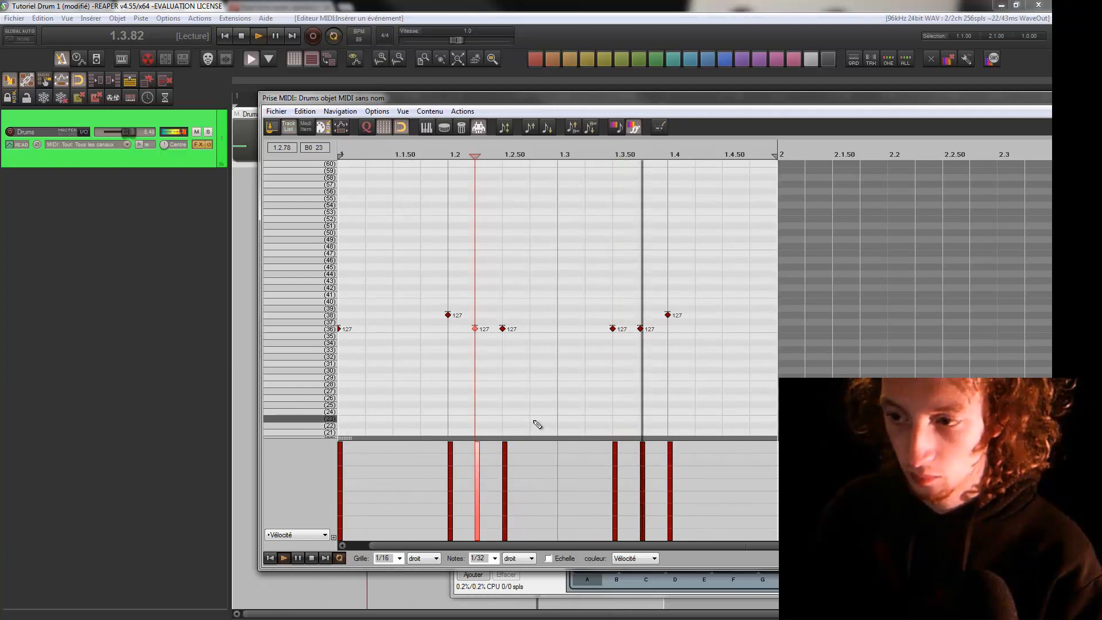
left_click(366, 329)
left_click(393, 329)
left_click(421, 334)
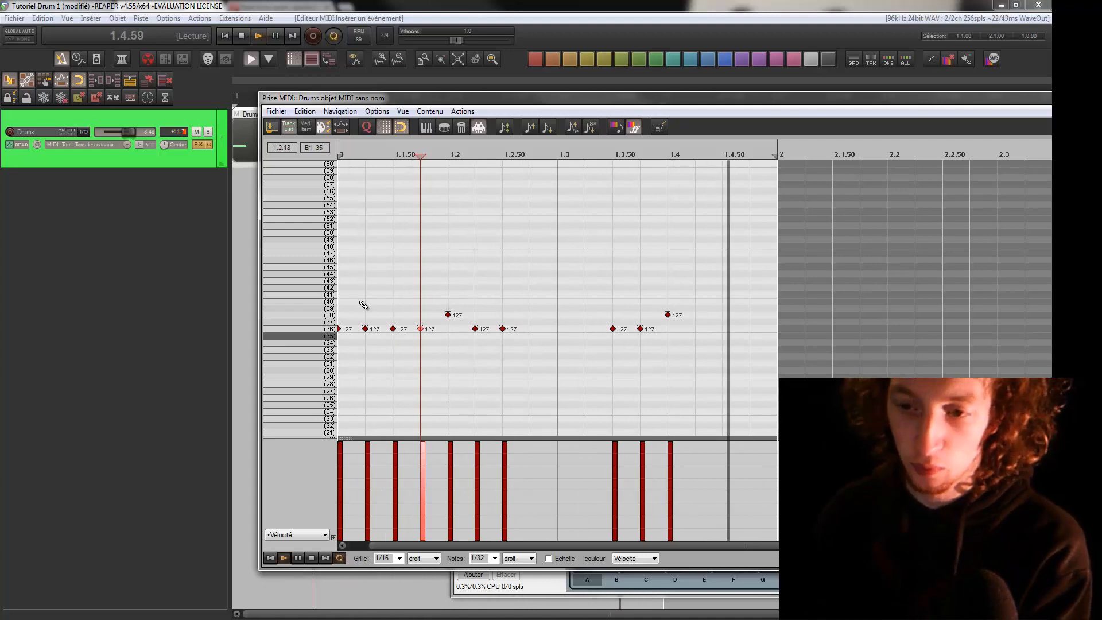
Delete the bass drum hits at 1.1.25, 1.1.75 and 1.2.25
left_click(366, 329)
key("Delete")
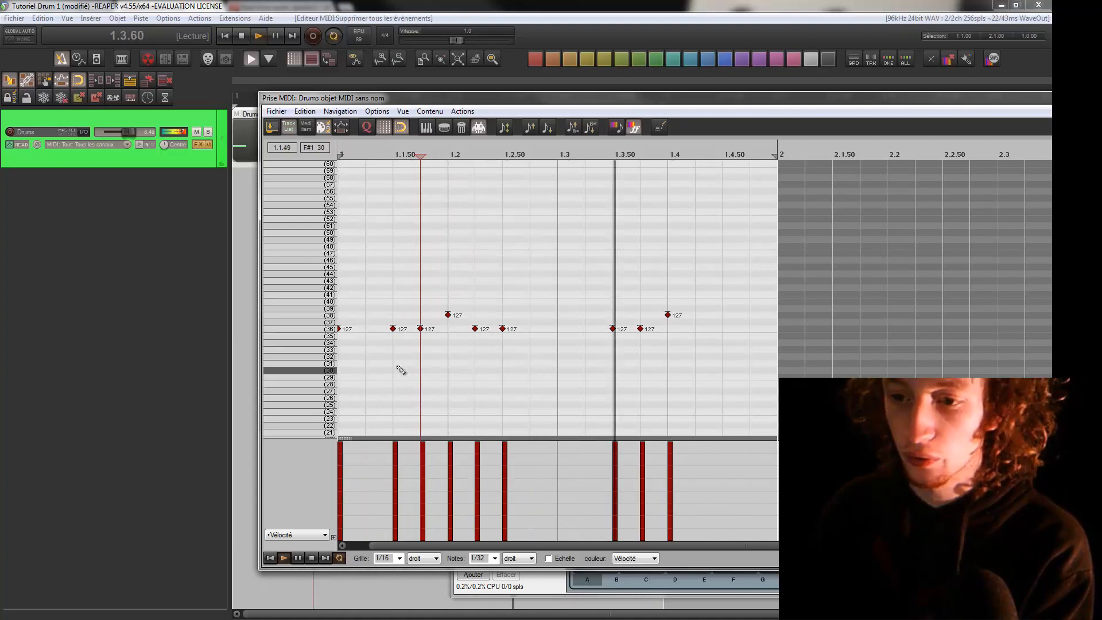
left_click_drag(413, 296, 424, 385)
key("Delete")
left_click_drag(482, 312, 474, 376)
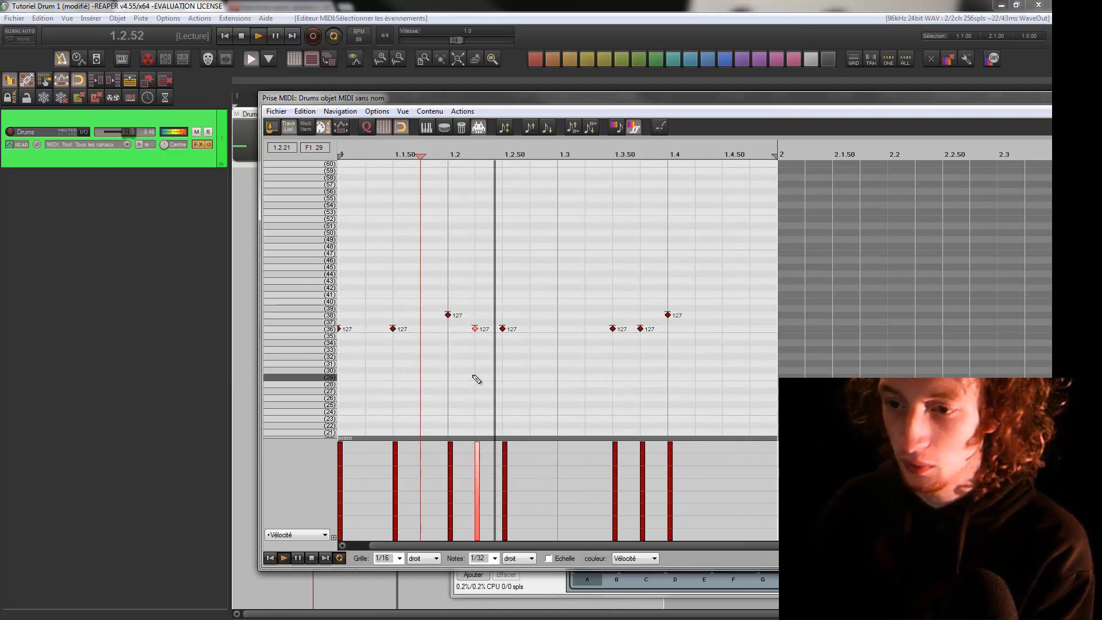
key("Delete")
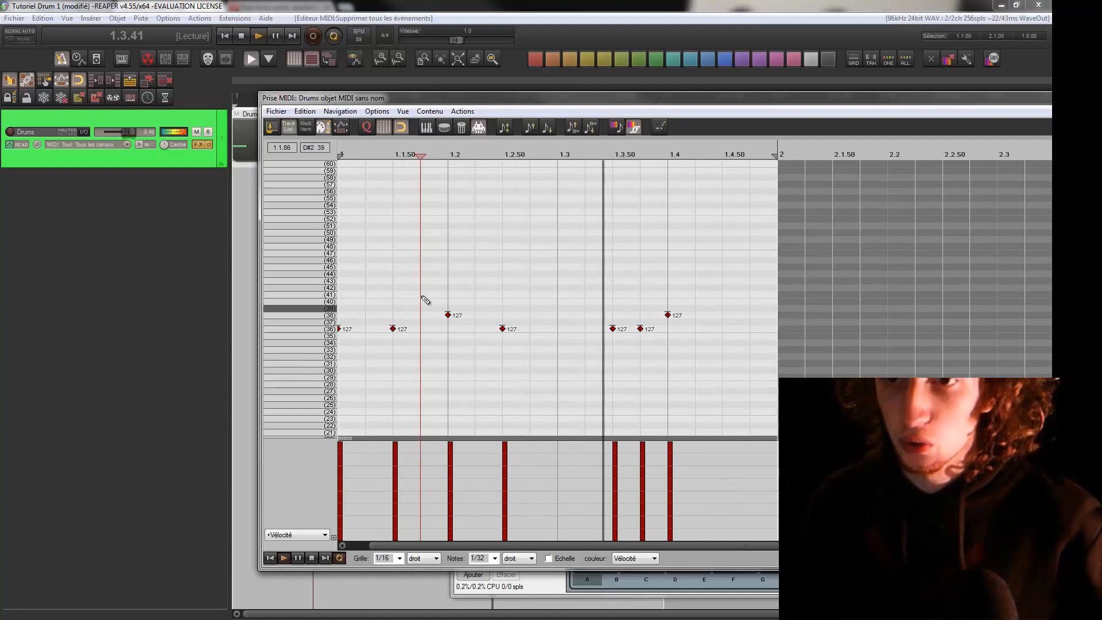
Add hits on row 42 every half beat from 1.1 to 1.4.50, and move the one at 1.4.50 to row 46
left_click(319, 289)
left_click(320, 288)
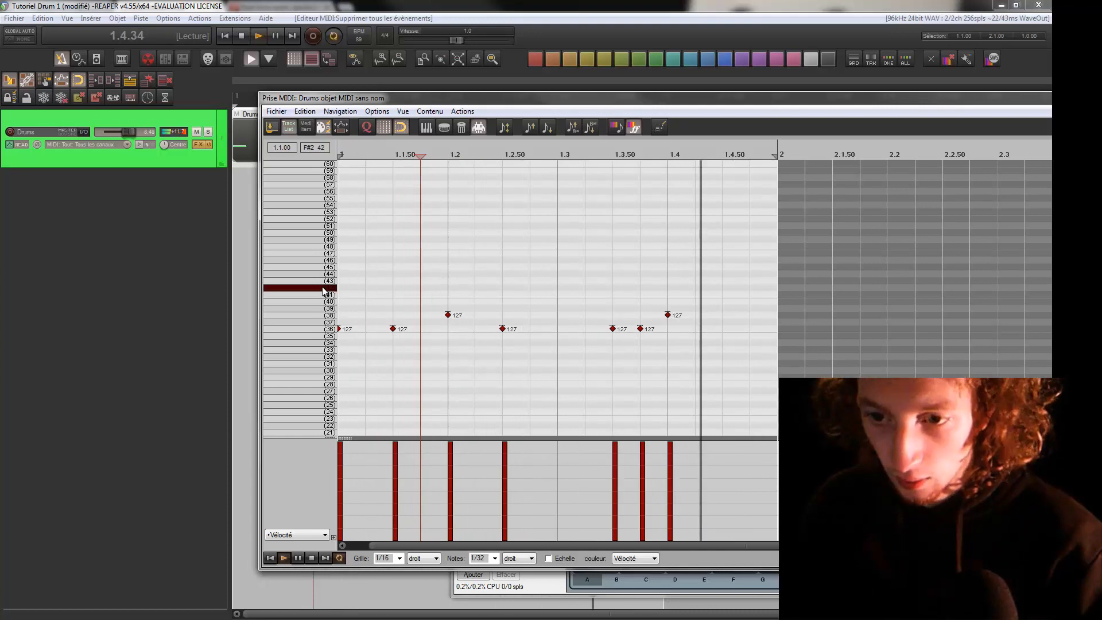
left_click(340, 288)
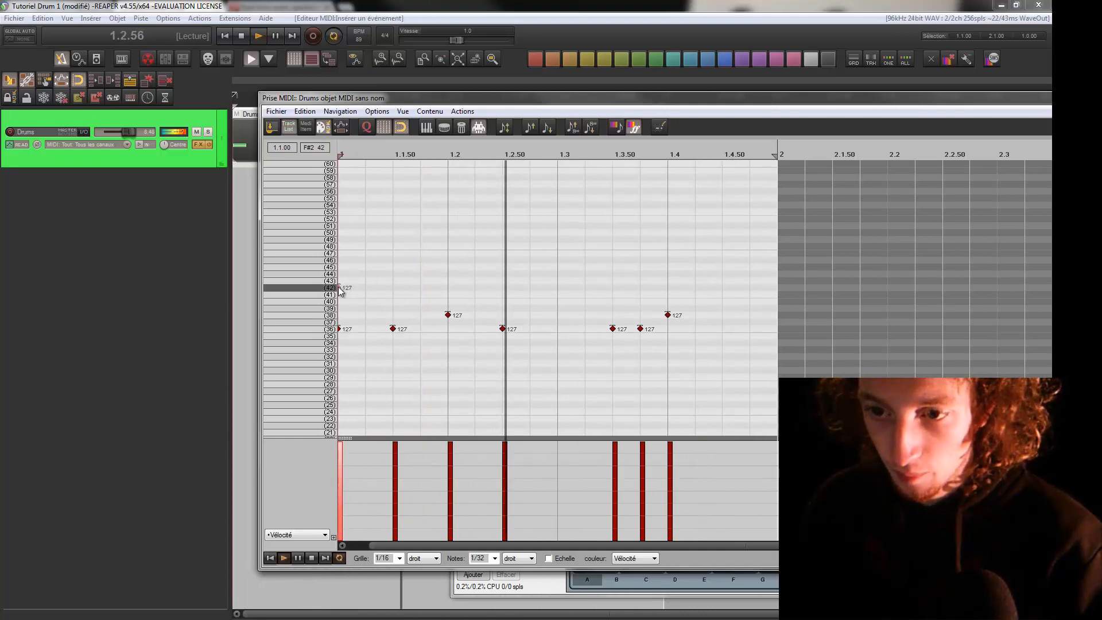
left_click(394, 288)
left_click(448, 288)
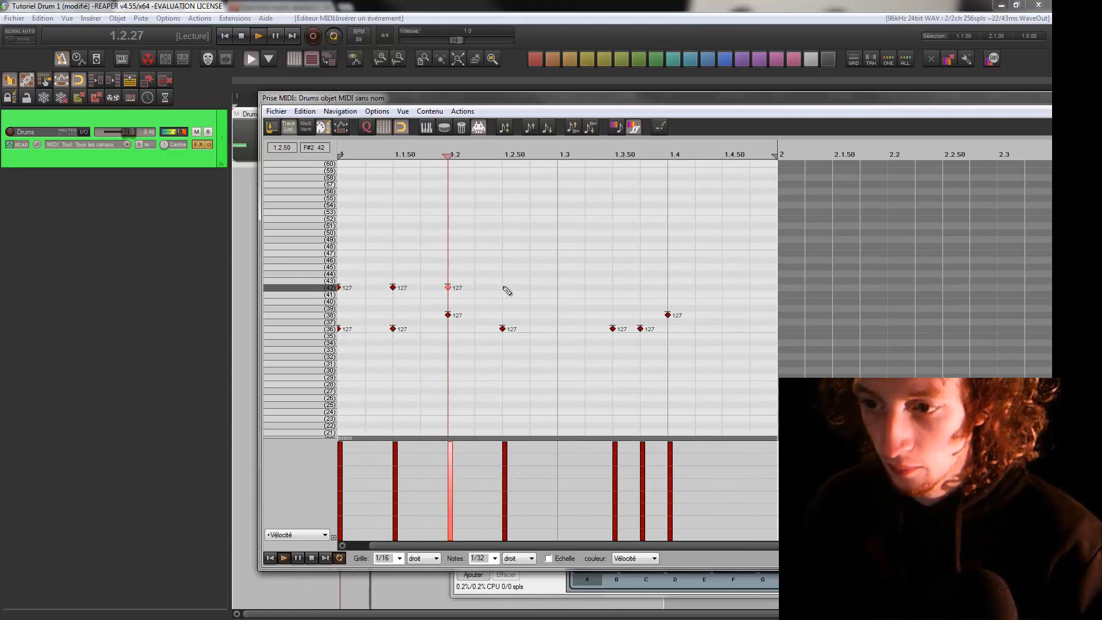
left_click(504, 288)
left_click(558, 288)
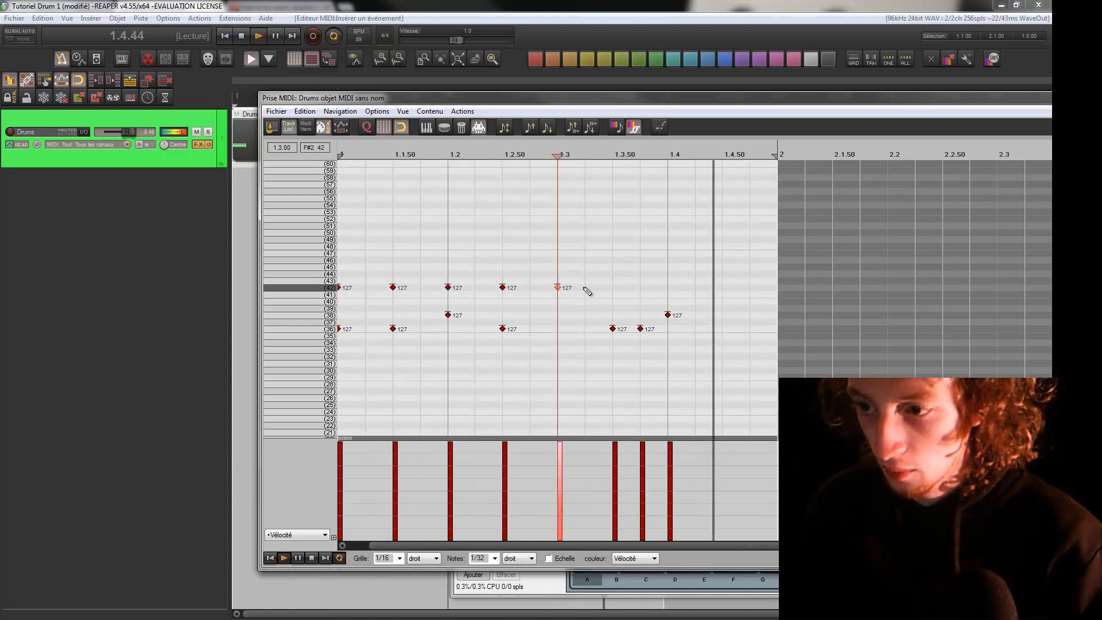
left_click(613, 288)
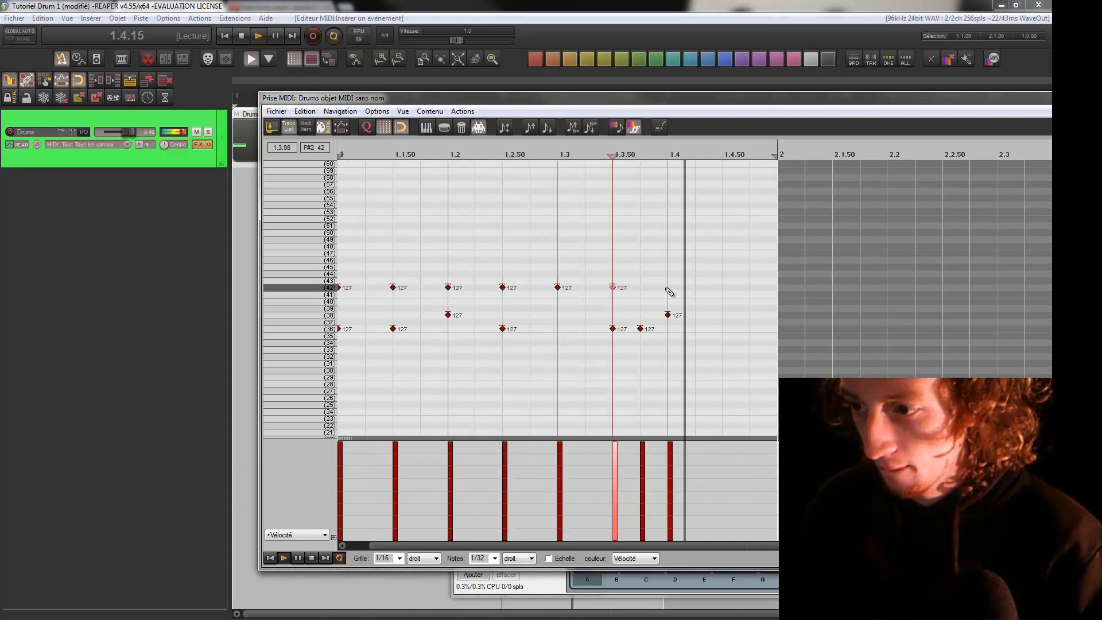
left_click(668, 288)
left_click(723, 288)
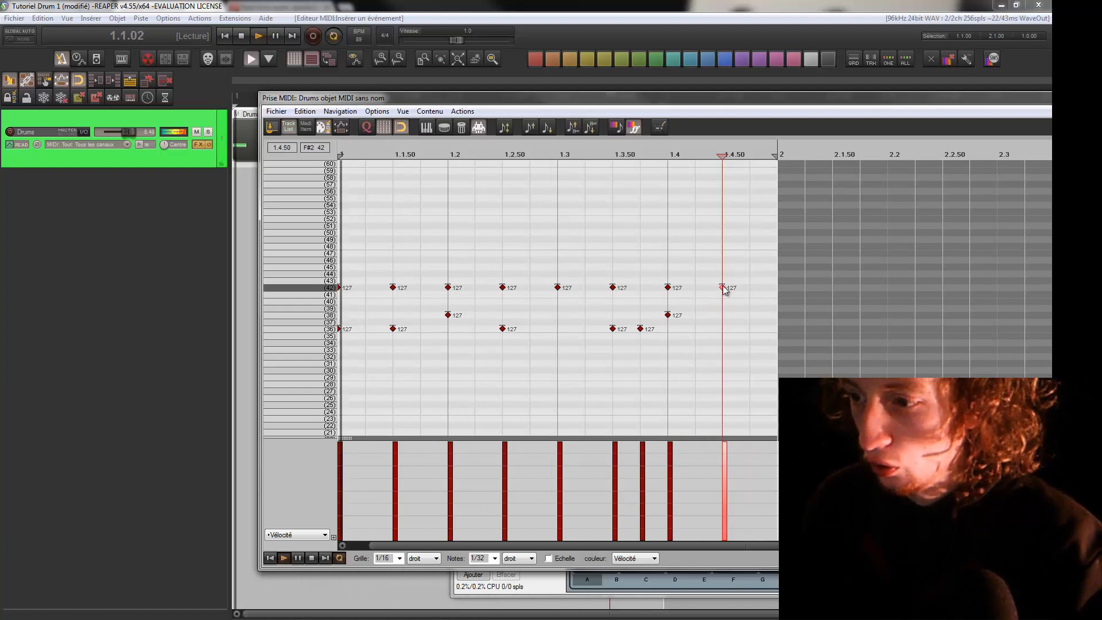
left_click_drag(723, 288, 724, 260)
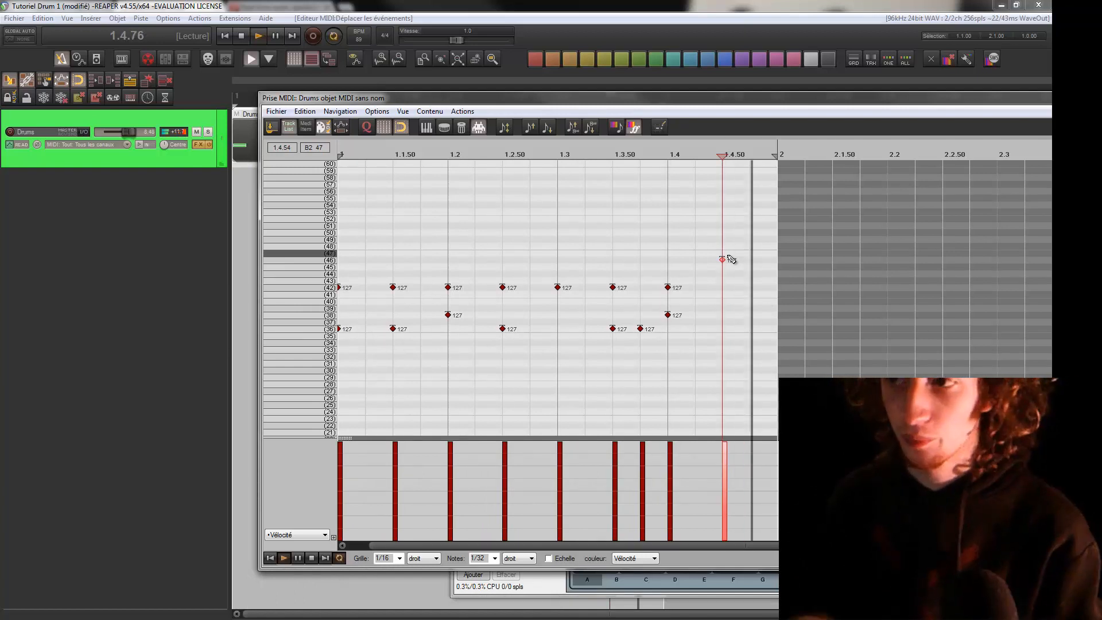
Try deleting all hits between 1.3 and 1.4, and undo the deletion
left_click_drag(756, 105, 538, 176)
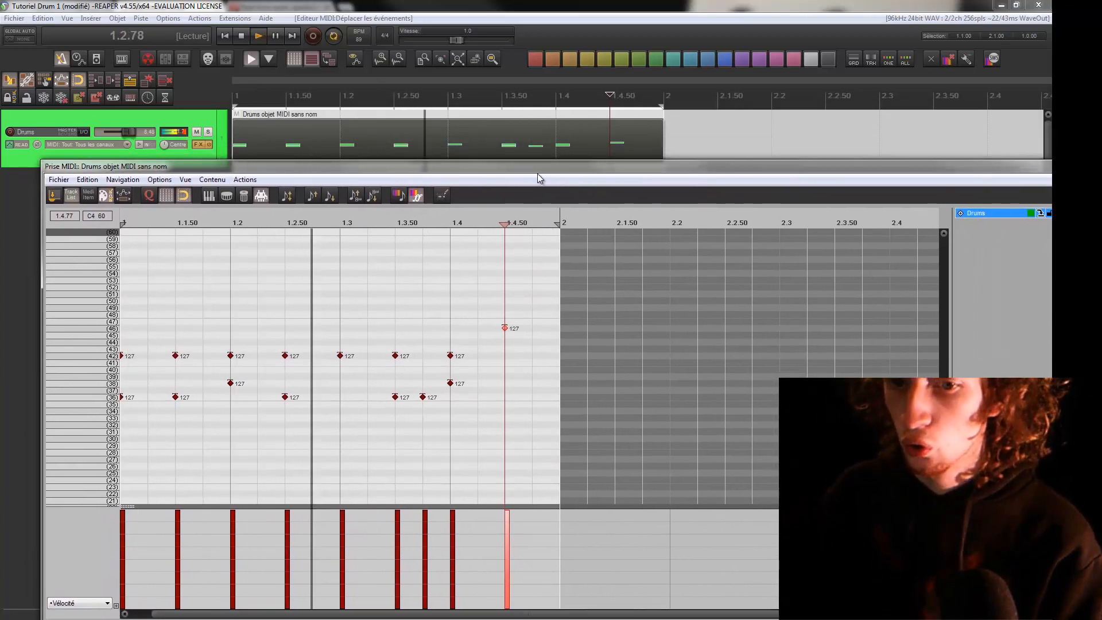
left_click_drag(547, 288, 471, 364)
left_click_drag(337, 244, 484, 449)
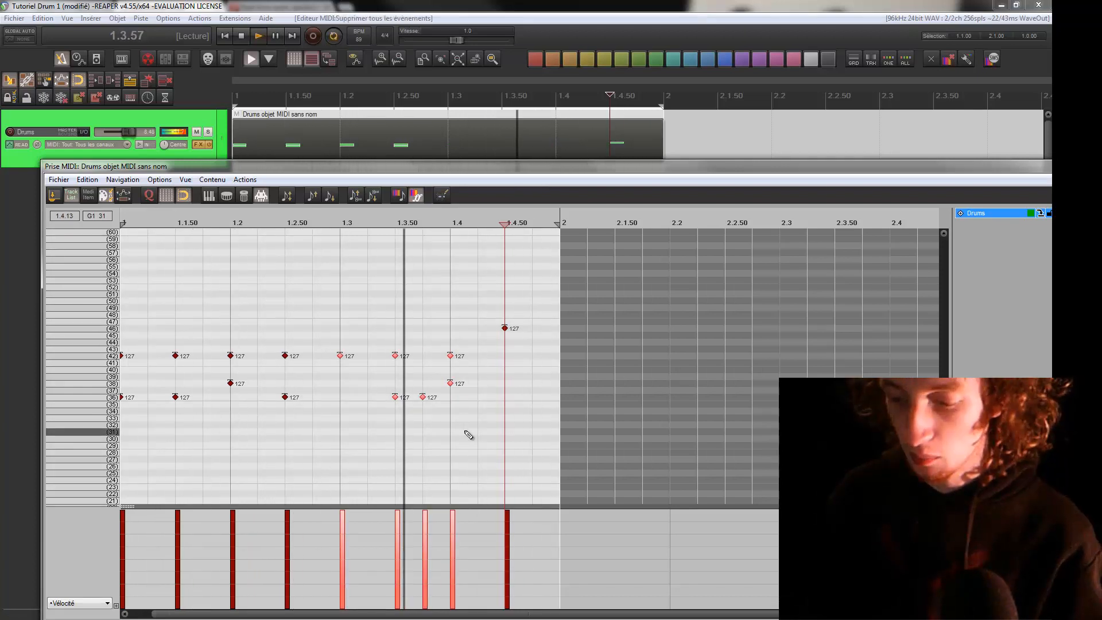
key("Delete")
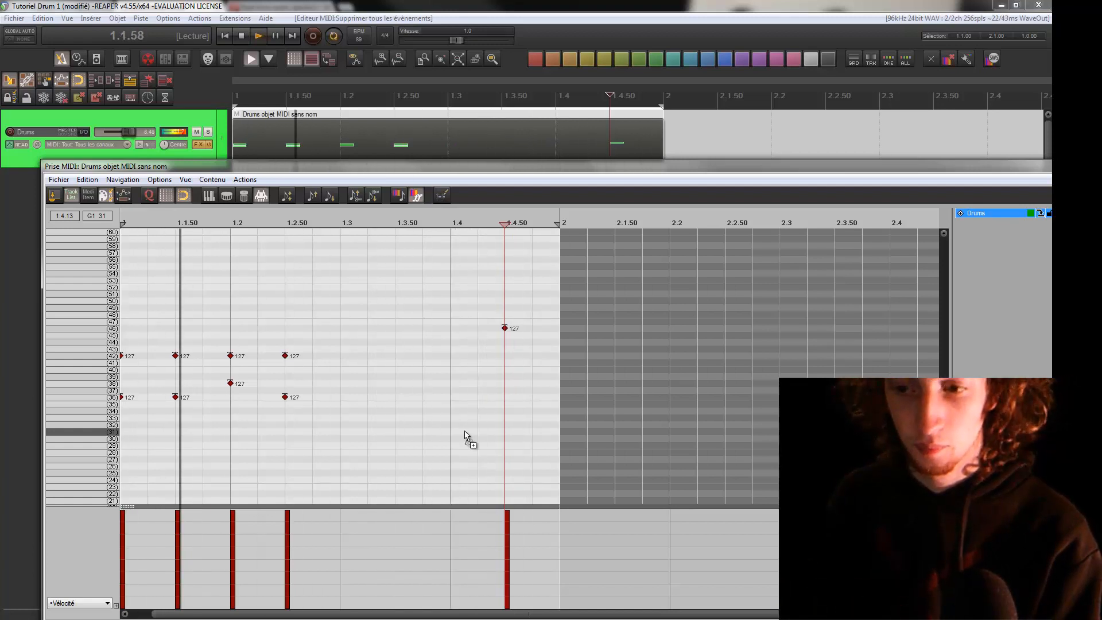
key("ctrl+z")
Close the MIDI editor and extend the Drums item so its one-measure pattern repeats up to measure 5
left_click_drag(880, 167, 600, 188)
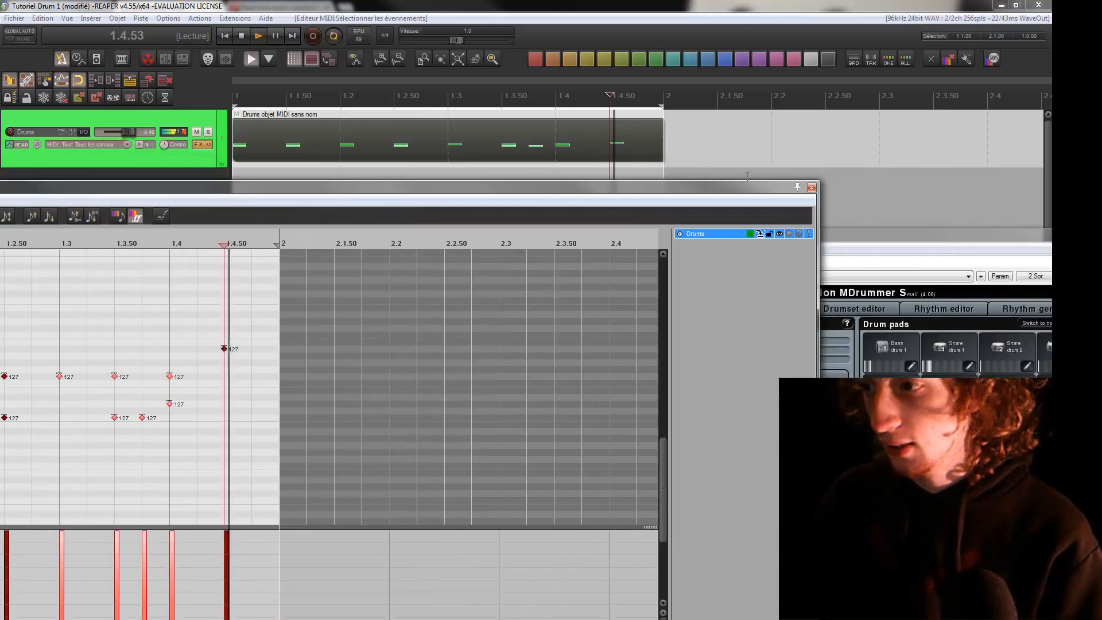
left_click(812, 187)
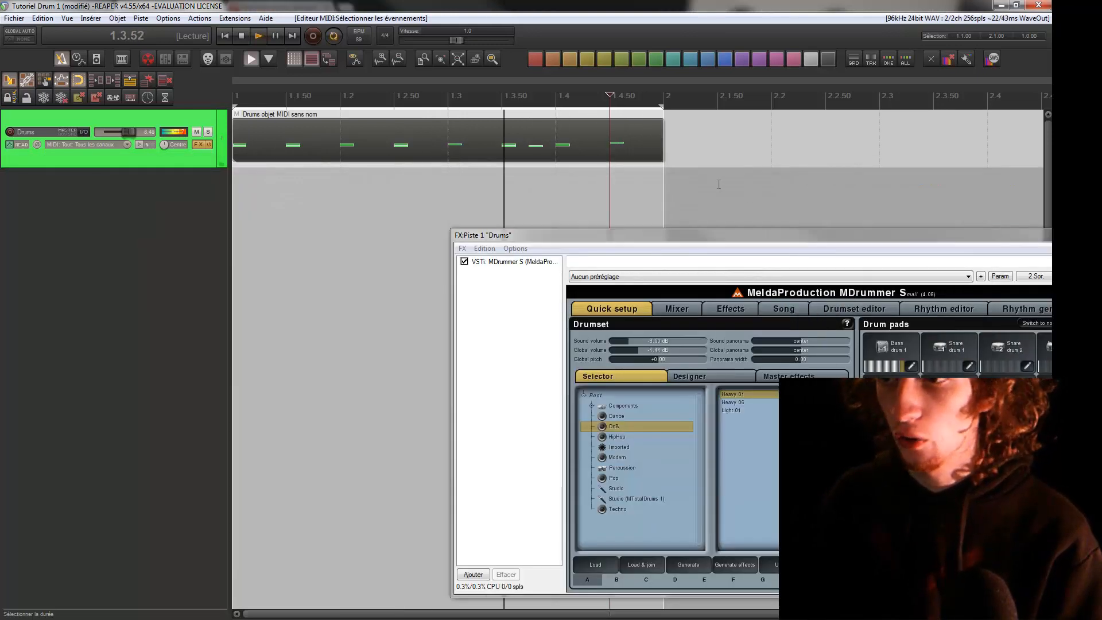
scroll(718, 184, "down", 3)
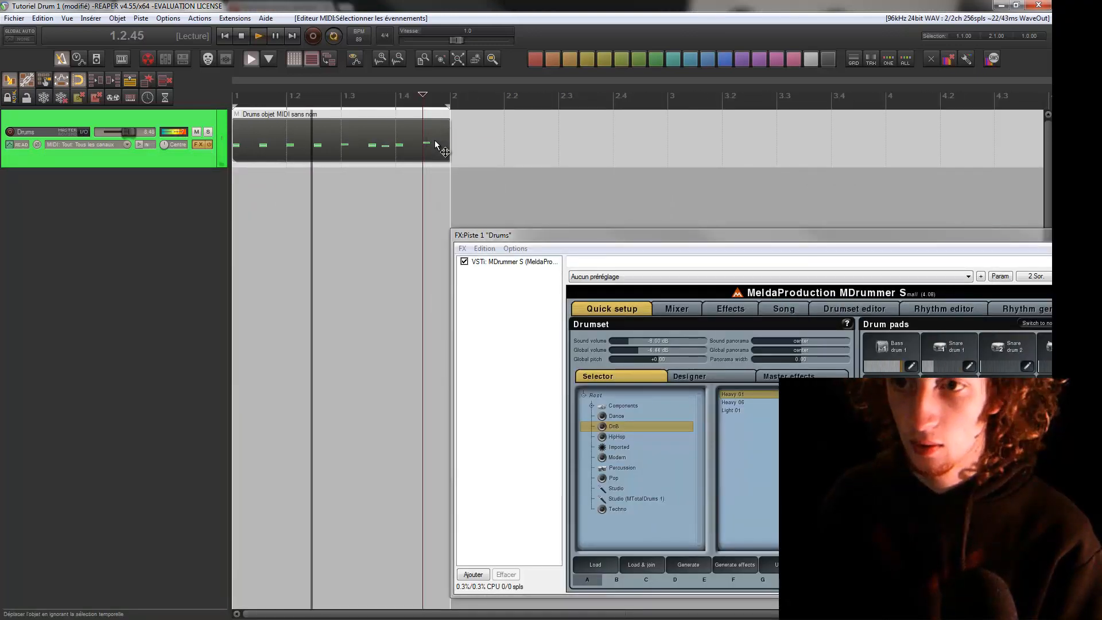
left_click_drag(450, 143, 944, 139)
scroll(801, 141, "down", 3)
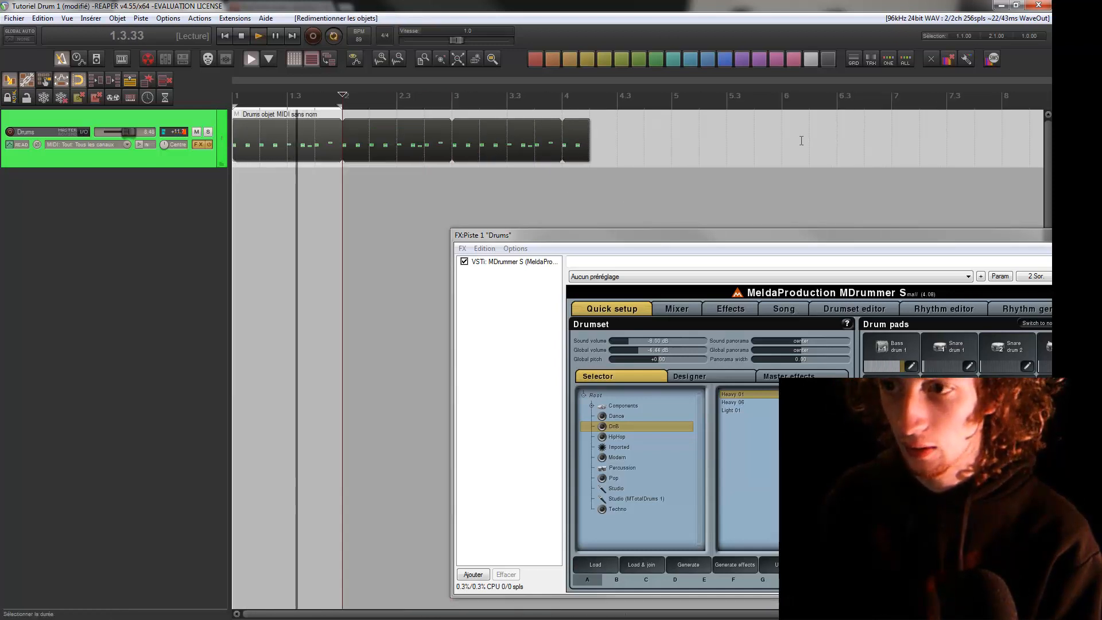
left_click_drag(590, 144, 681, 149)
left_click(445, 147)
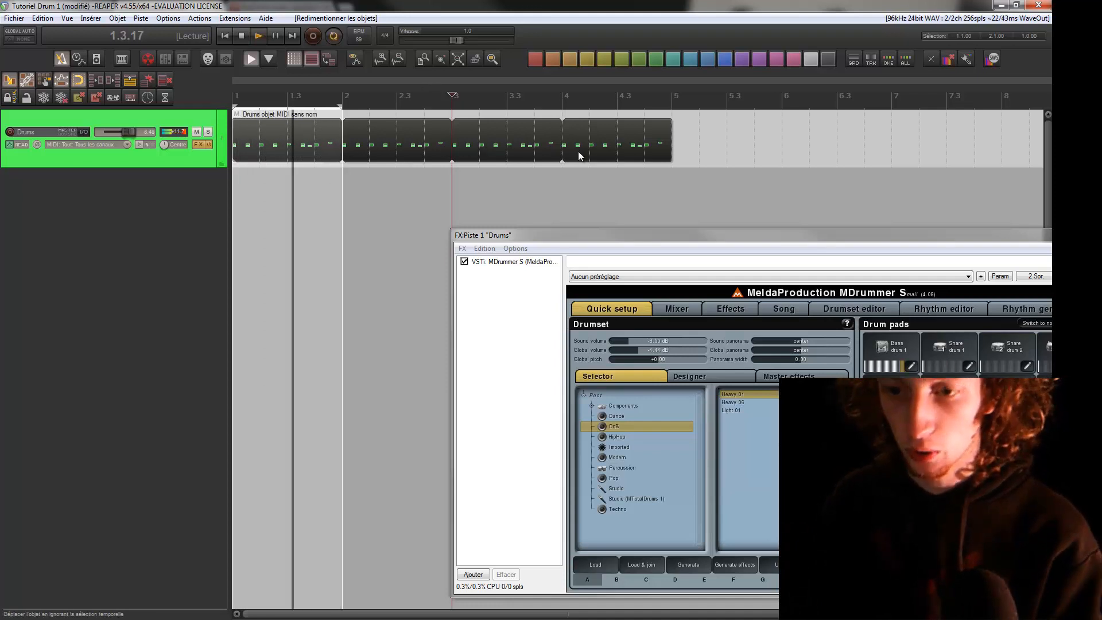
Shorten the Drums item to its first two beats and glue it with the time selection cleared
key("ctrl+g")
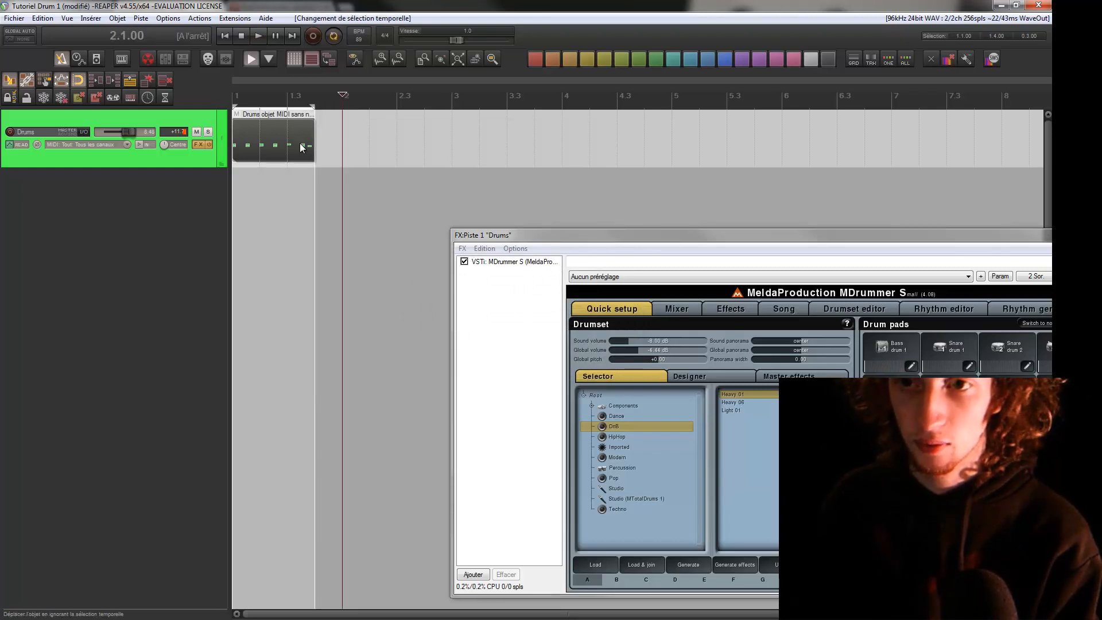
left_click_drag(310, 139, 285, 137)
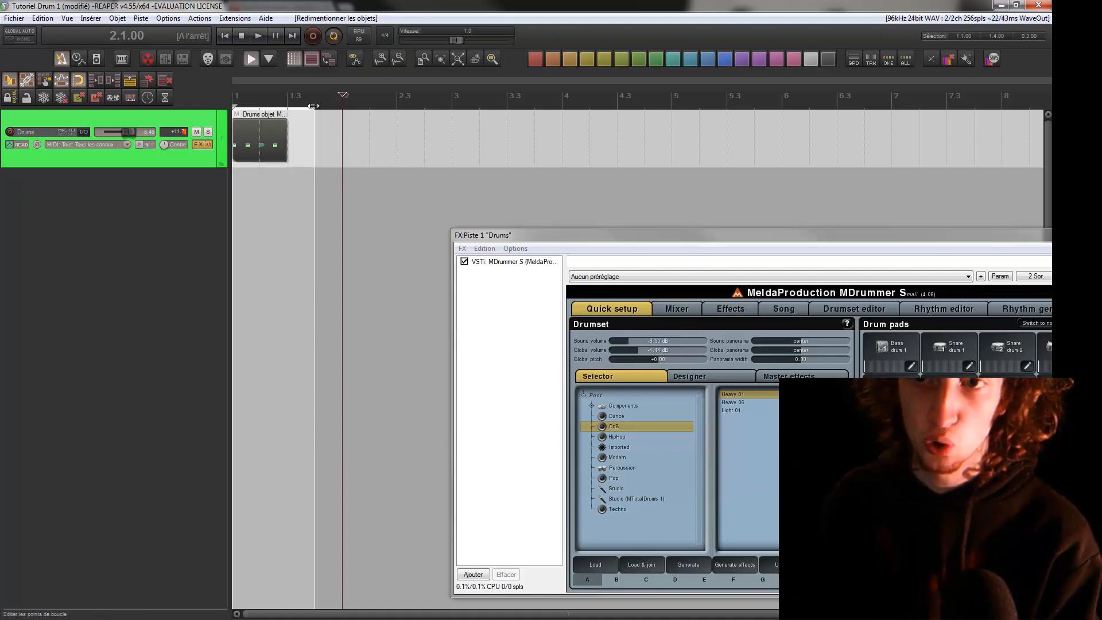
left_click(303, 120)
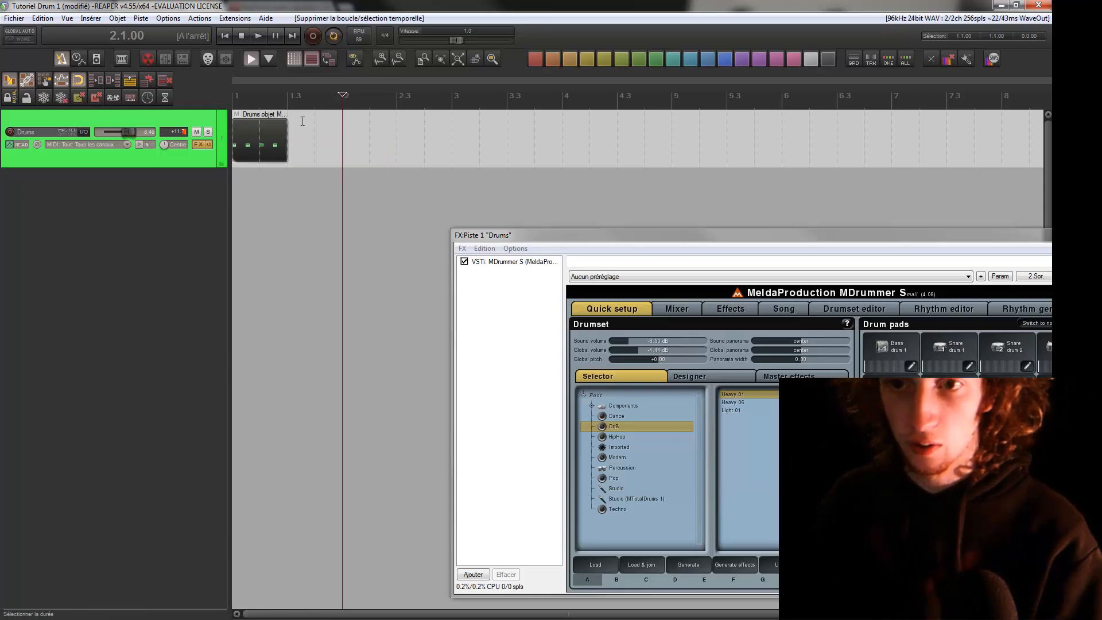
key("ctrl+g")
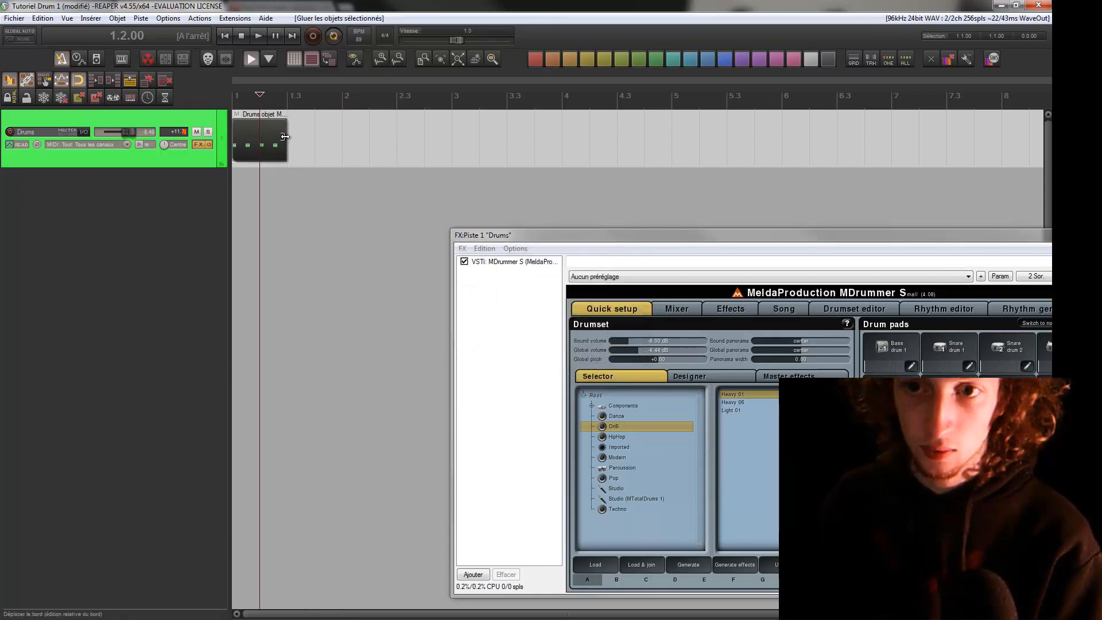
Extend the glued two-beat item so it loops up to about 3.2, and look over its glue options
left_click_drag(287, 138, 462, 158)
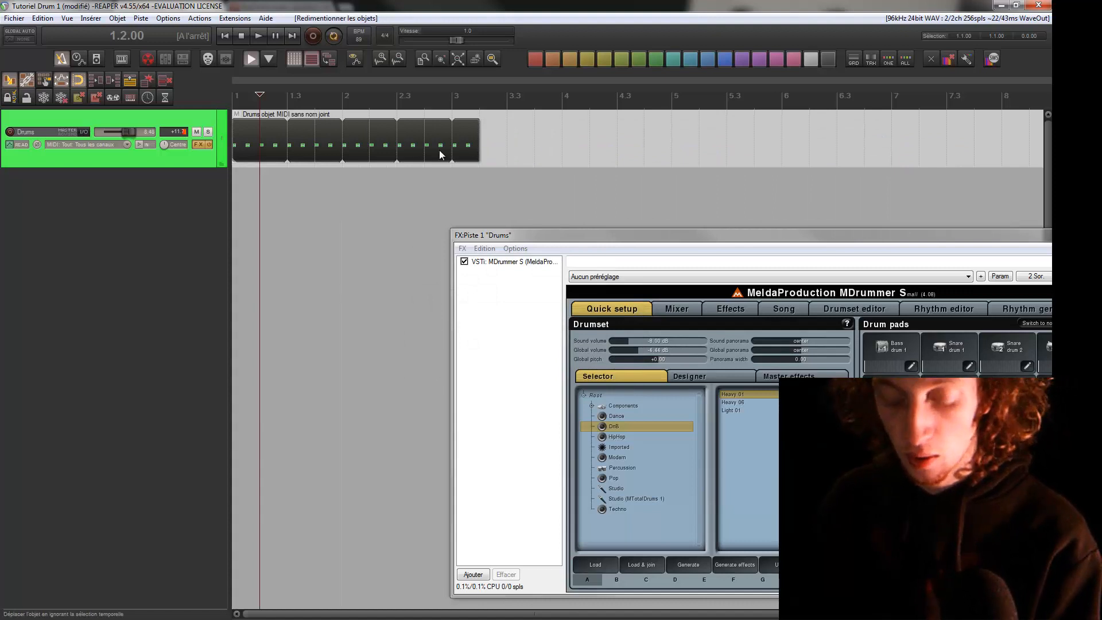
right_click(339, 143)
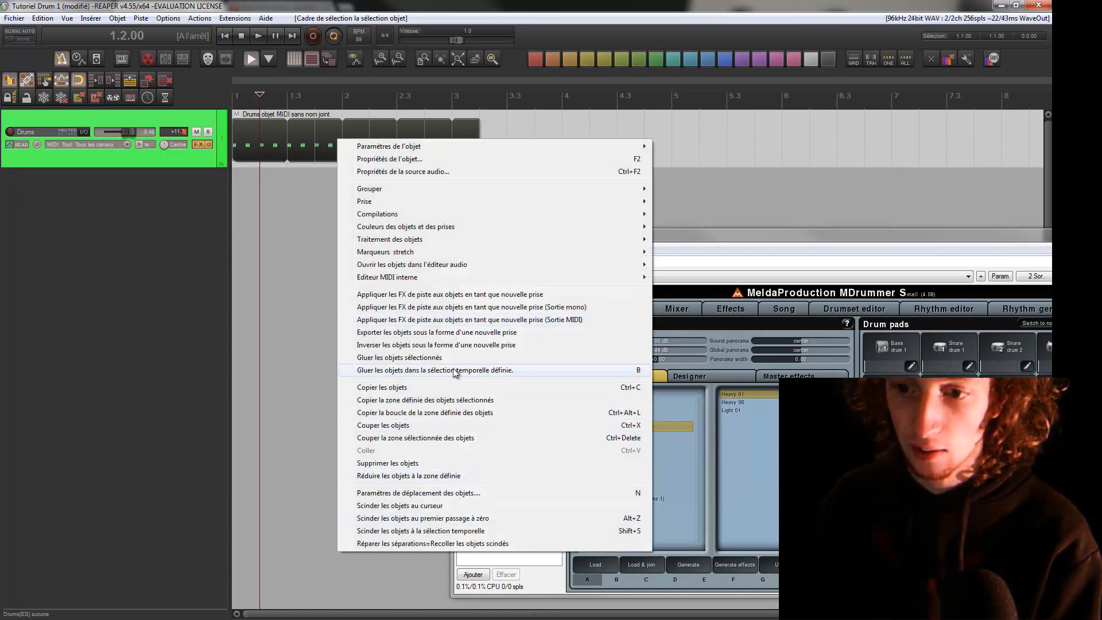
left_click(300, 194)
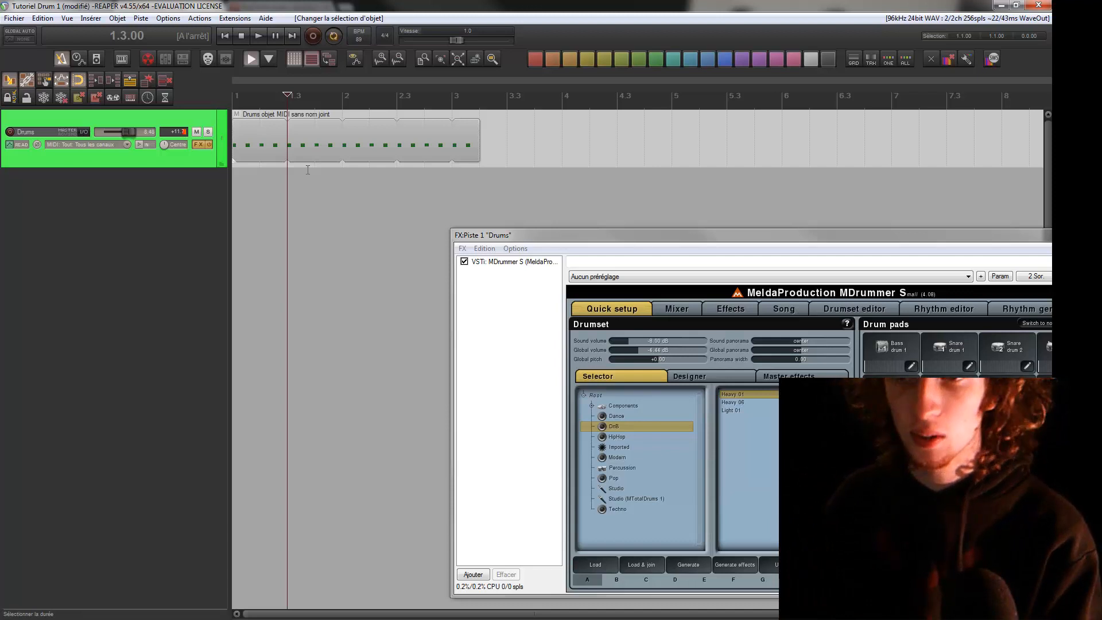
Undo the extension, gluing and shortening of the Drums item back to its full one-measure length
key("ctrl+z")
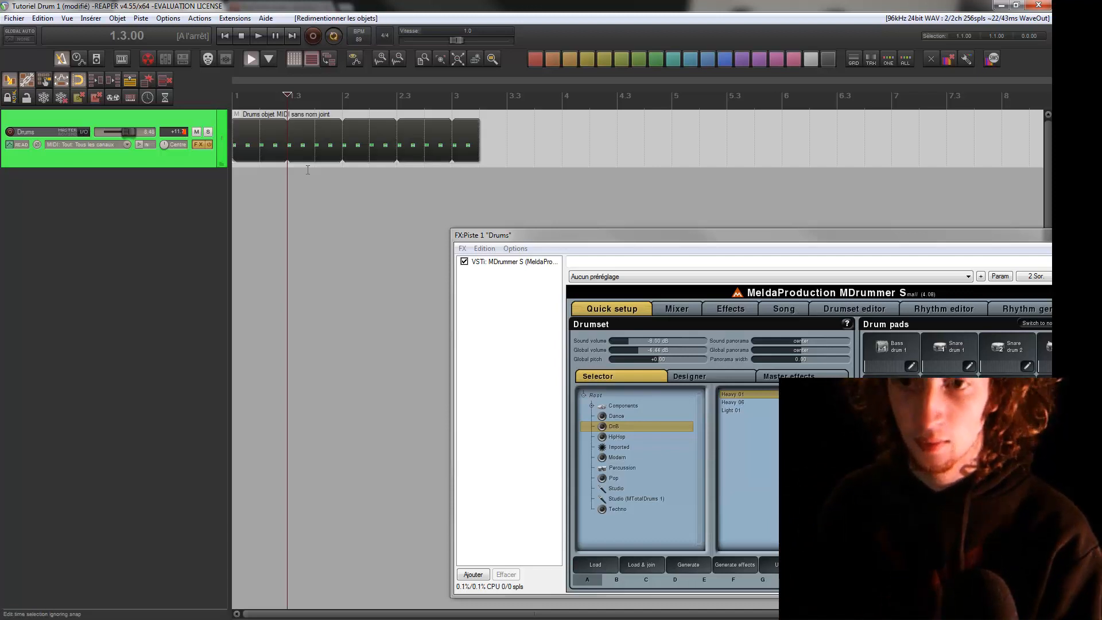
key("ctrl+z")
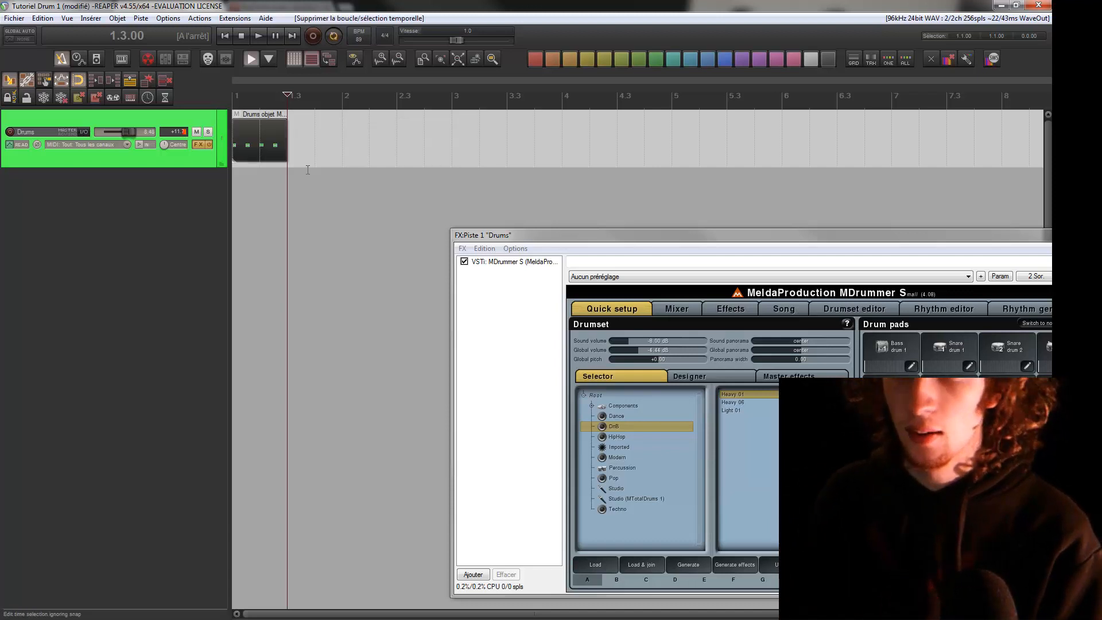
key("ctrl+z")
key("ctrl+z")
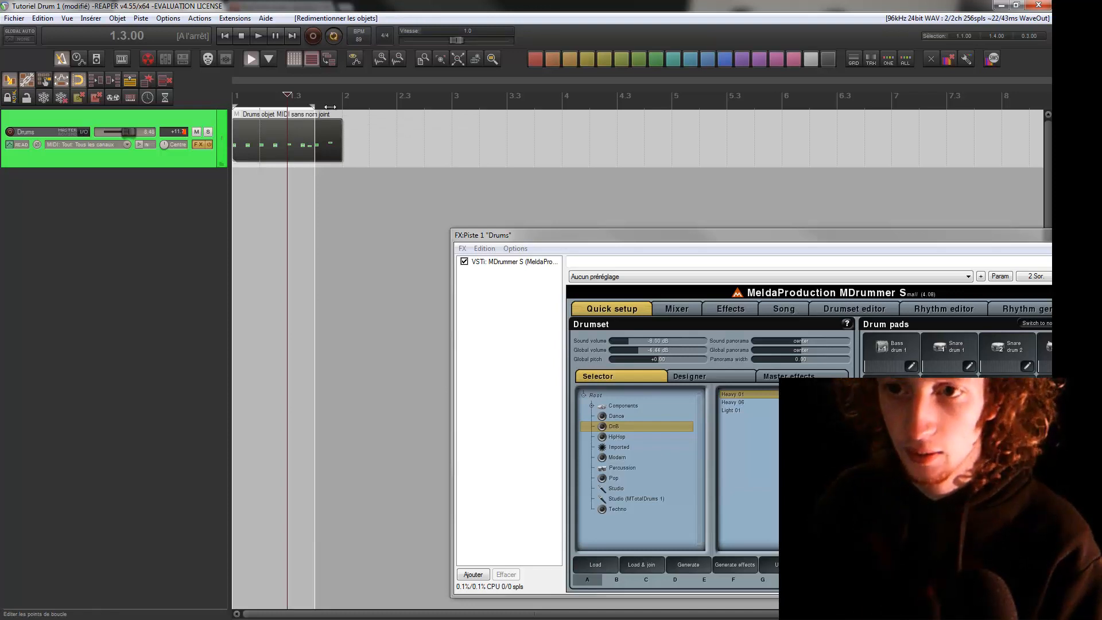
Stretch the loop selection to the end of the first measure and play the pattern
left_click_drag(330, 107, 341, 108)
key("space")
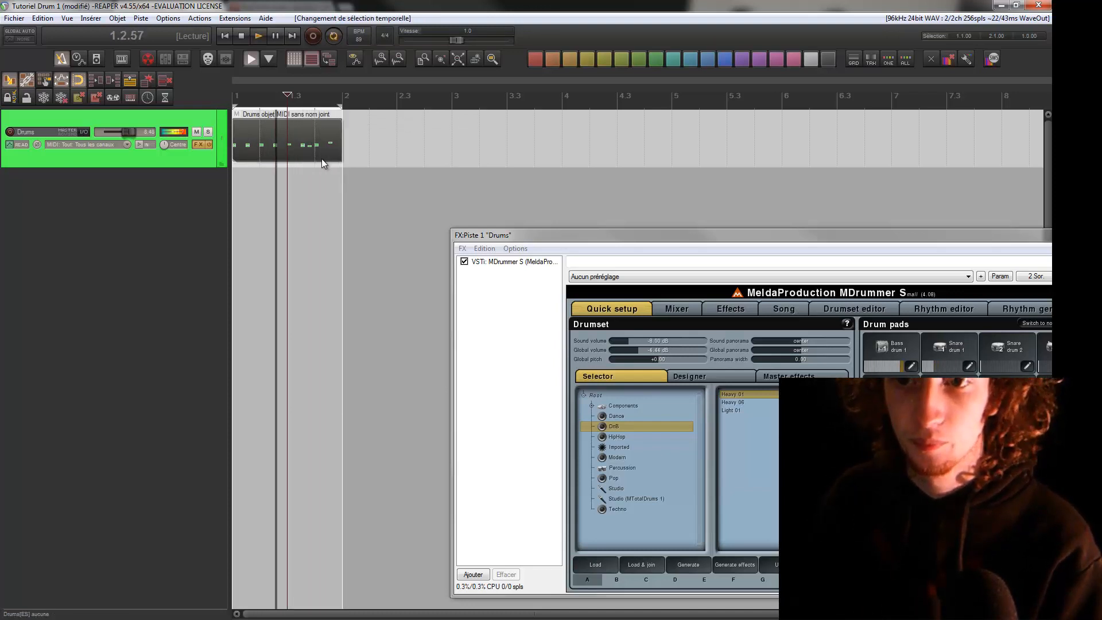
key("space")
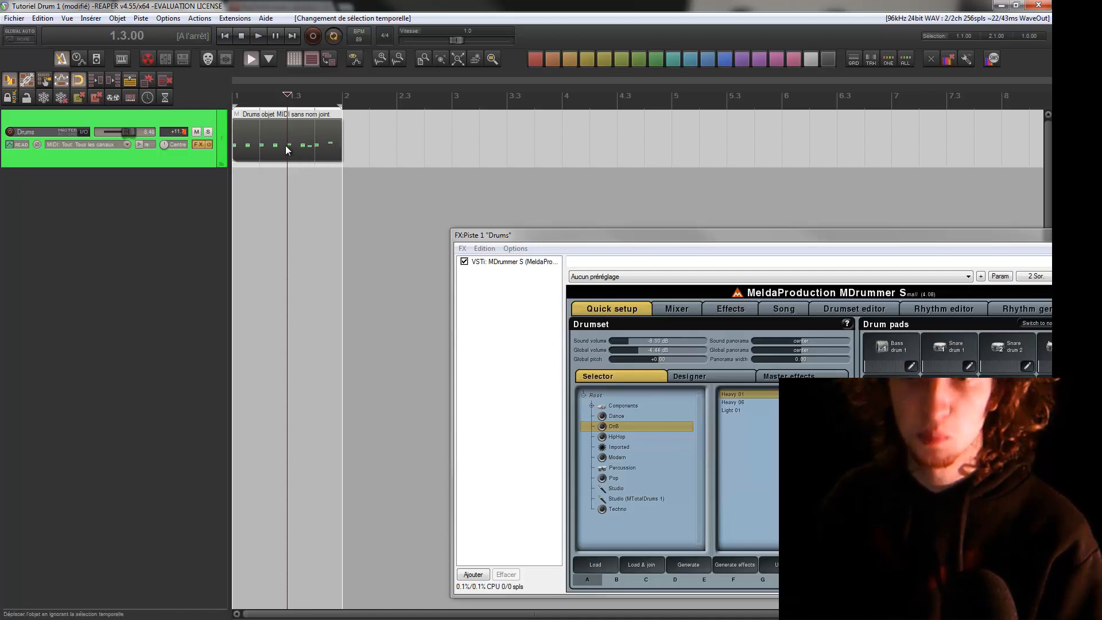
Try copying the Drums item into measure 2, first by duplicating it and again by drawing a copy, undoing each
left_click_drag(286, 147, 395, 148)
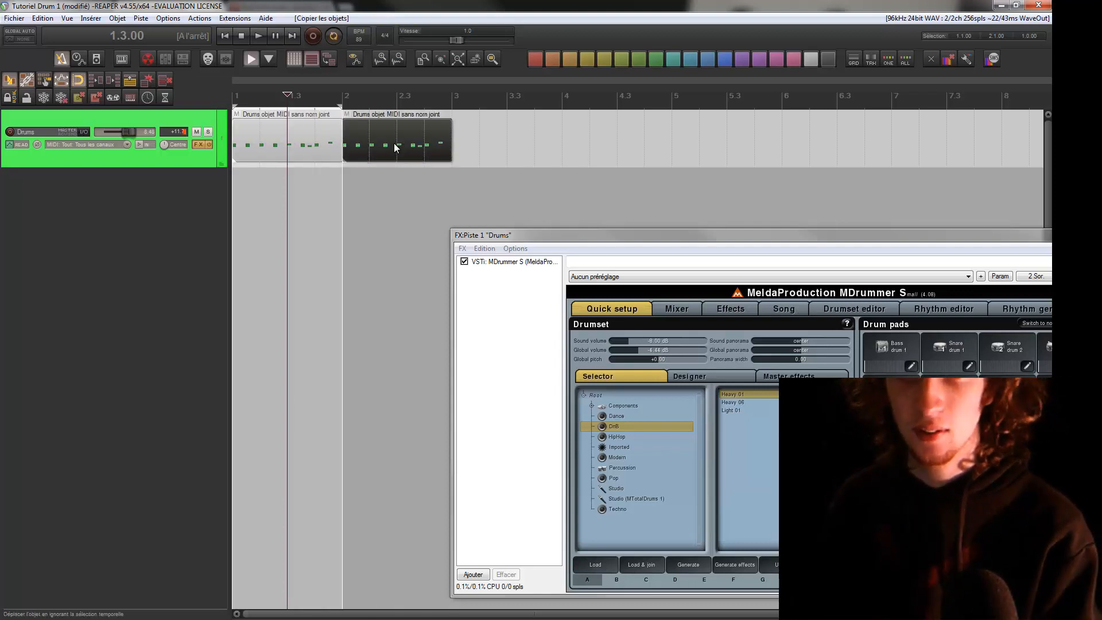
key("ctrl+z")
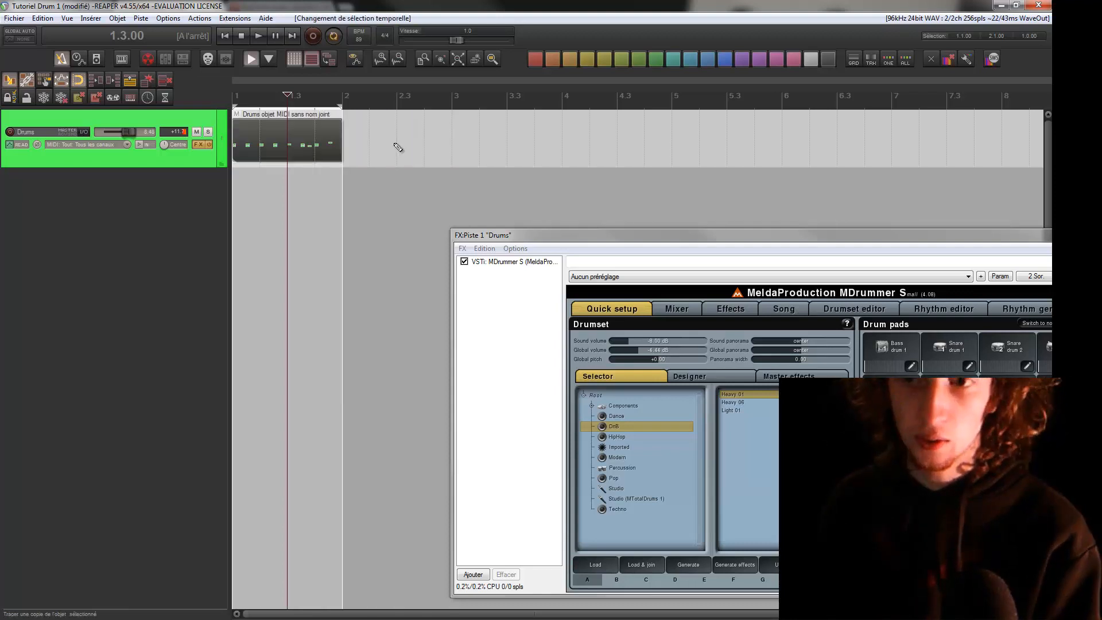
left_click_drag(355, 143, 451, 139)
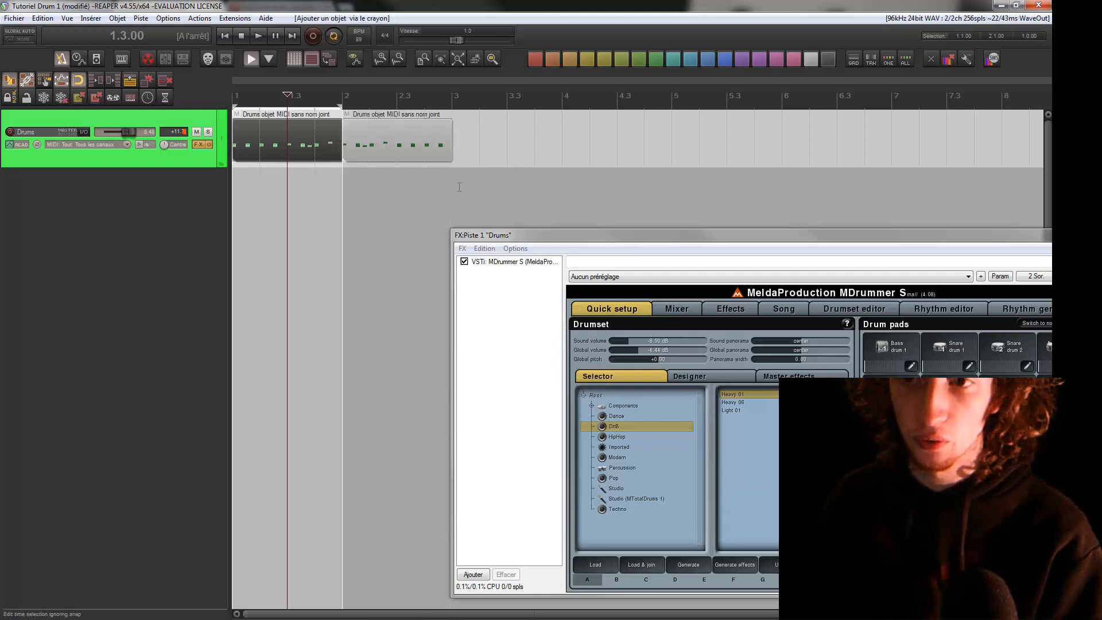
key("ctrl+z")
Draw an empty MIDI item across measure 2 with nothing selected, and delete it
left_click(368, 145)
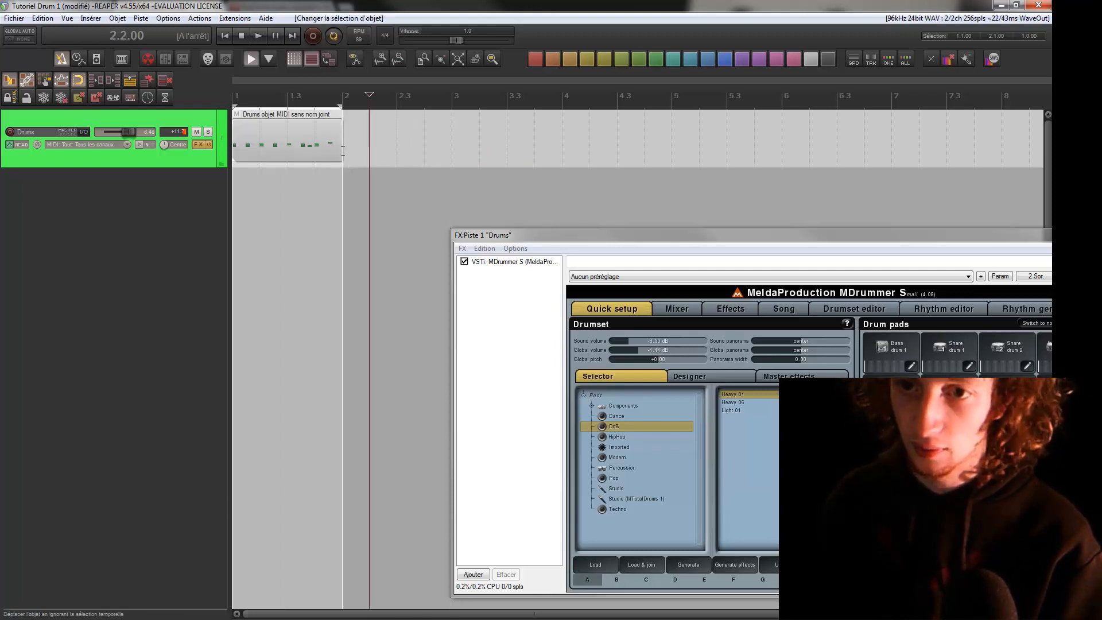
left_click_drag(350, 153, 453, 155)
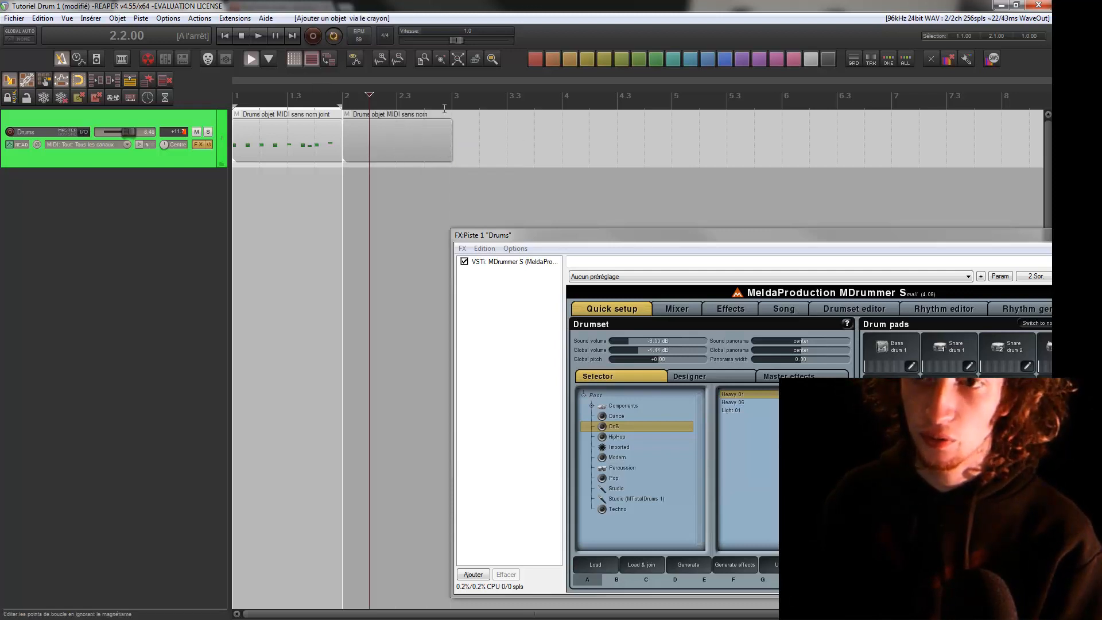
left_click(402, 148)
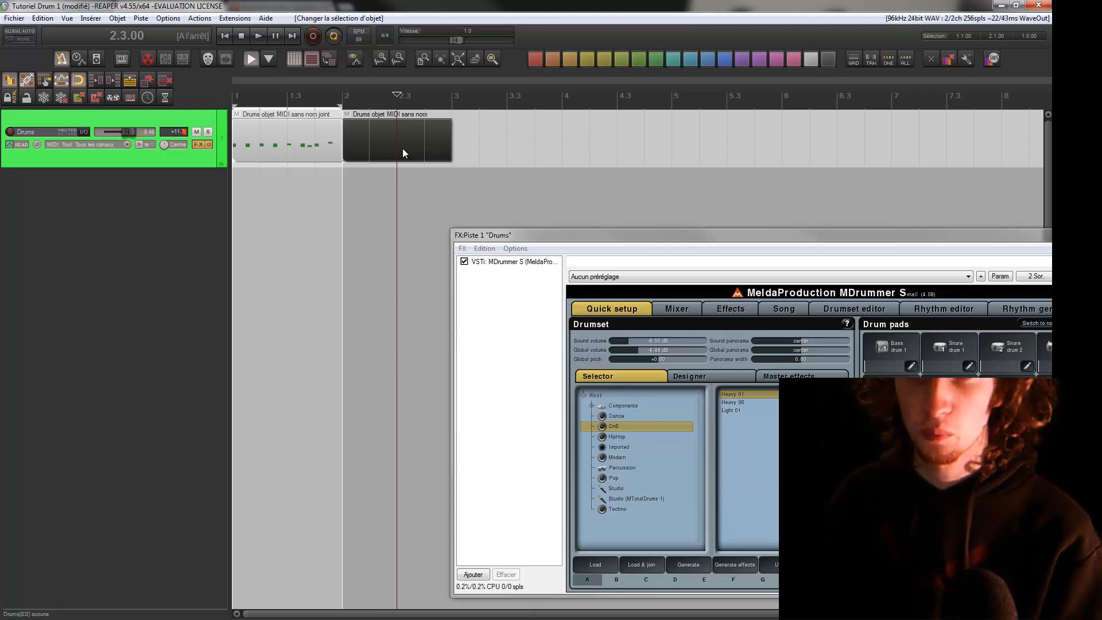
key("Delete")
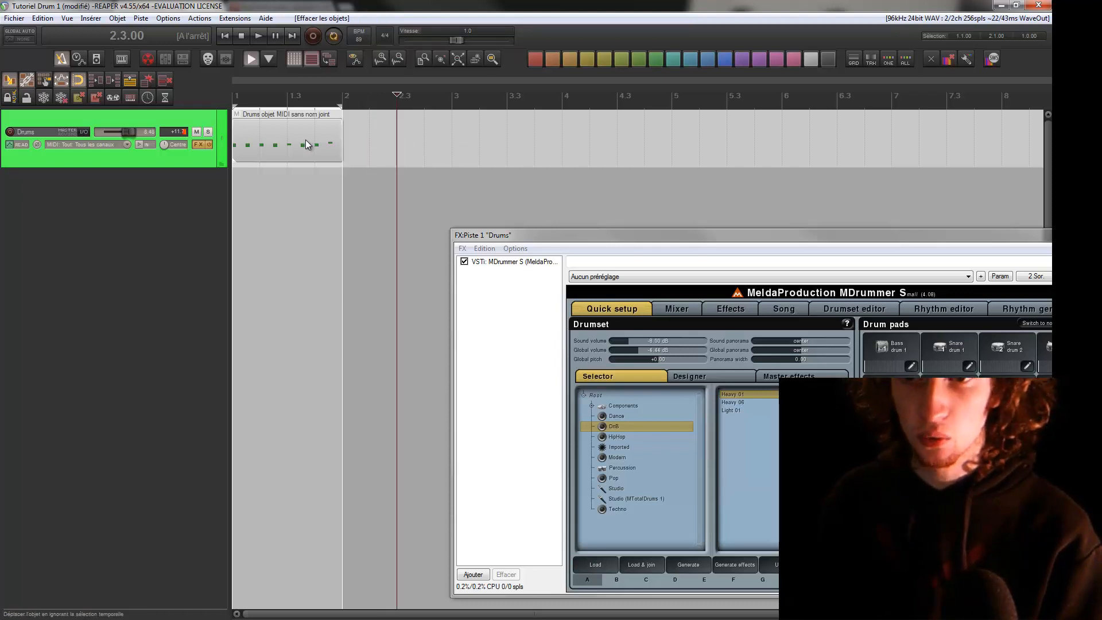
Copy the Drums item into measure 2 and set the loop selection to measure 2 only
left_click_drag(306, 141, 452, 106)
left_click_drag(255, 107, 344, 109)
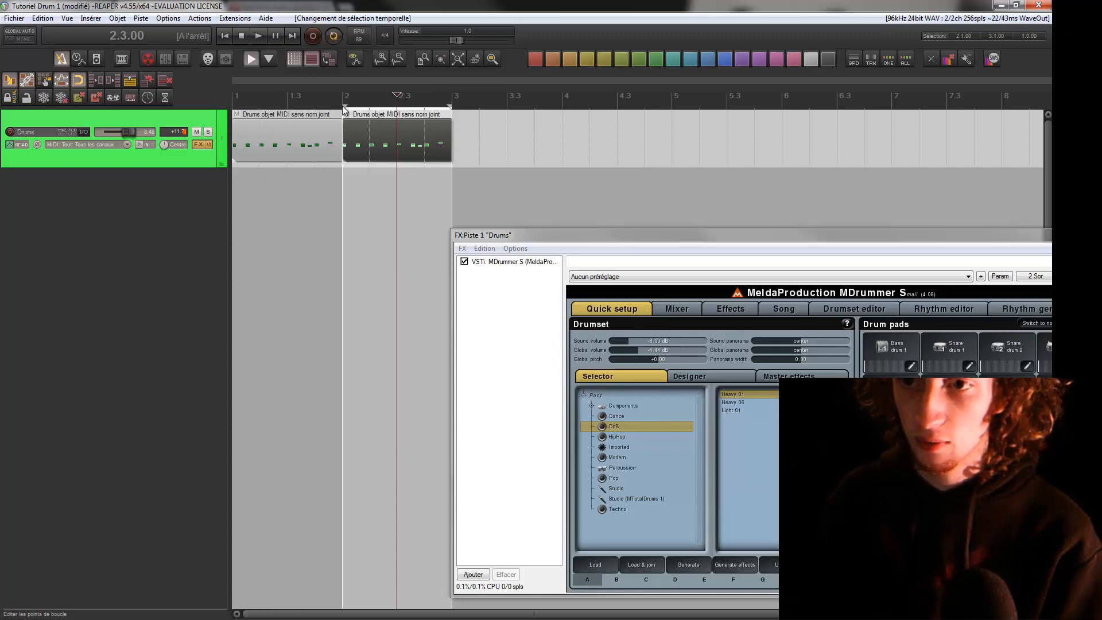
Open the measure 2 Drums item for MIDI editing, set the edit cursor to its start and play the pattern
double_click(372, 138)
left_click_drag(418, 197, 893, 72)
scroll(545, 206, "up", 5)
left_click_drag(686, 216, 919, 218)
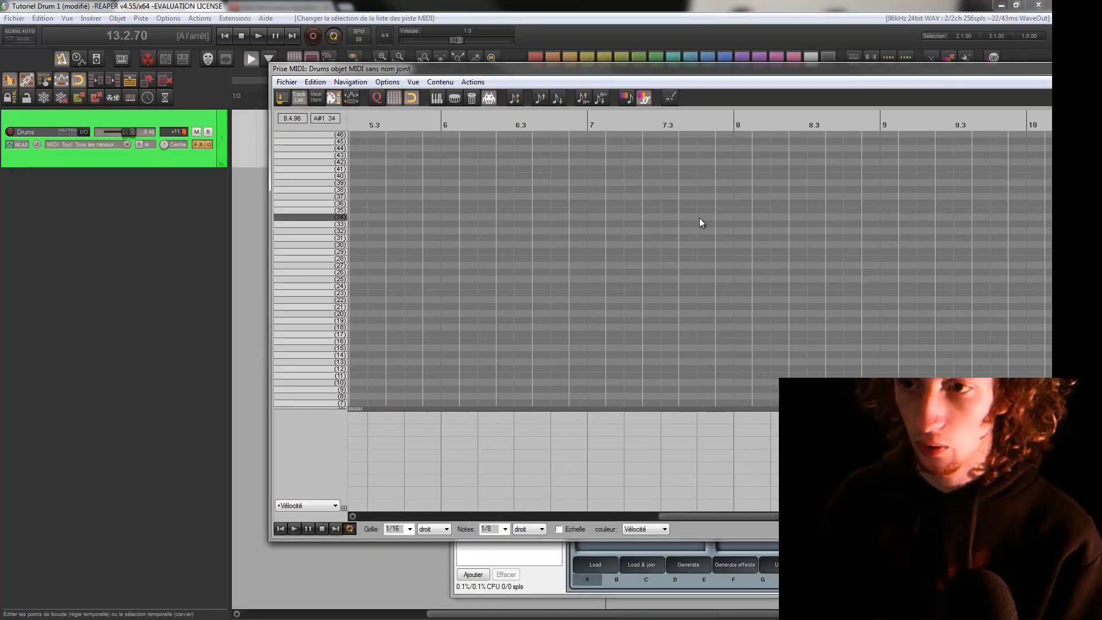
mouse_move(367, 224)
left_mouse_down()
mouse_move(460, 226)
mouse_move(498, 141)
left_mouse_up()
left_click(494, 121)
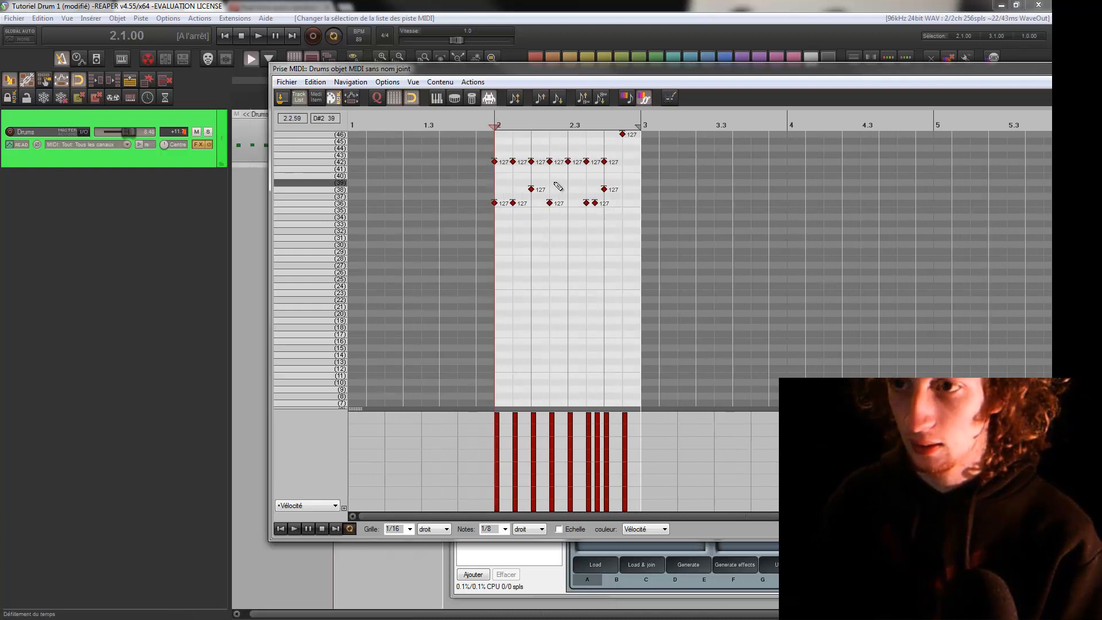
scroll(558, 185, "up", 3)
left_click_drag(473, 201, 665, 242)
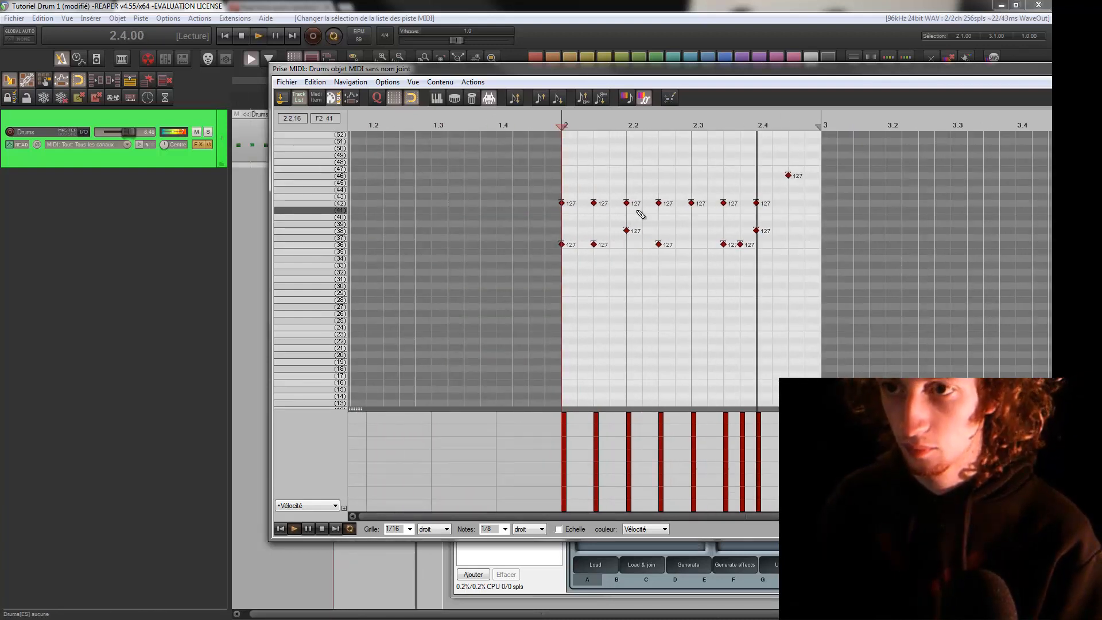
left_click_drag(640, 214, 599, 262)
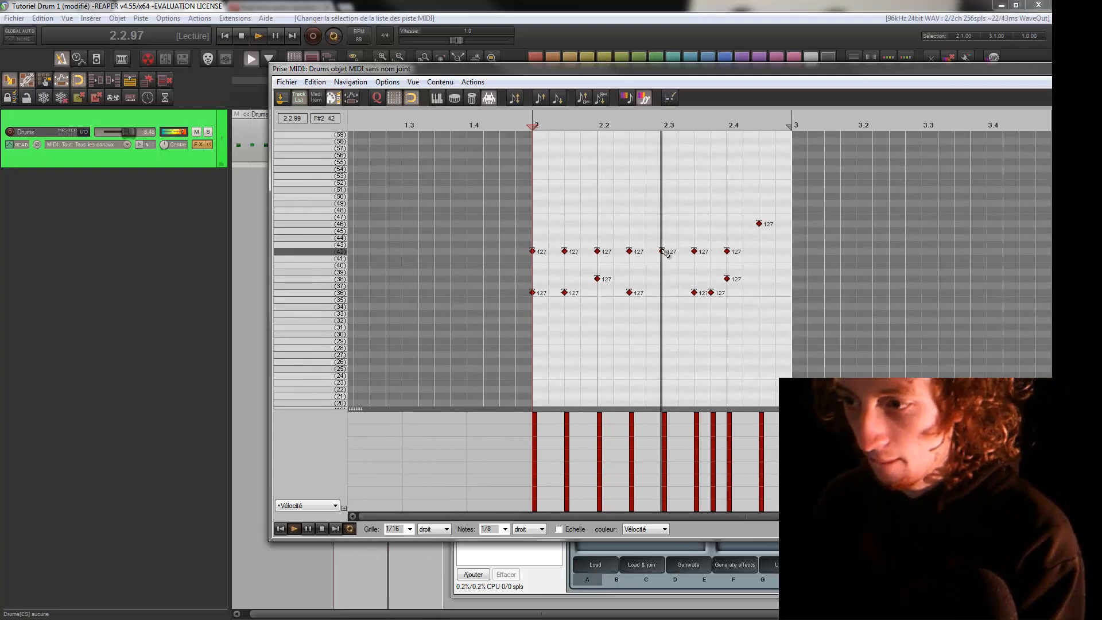
Add a row 38 note at 2.4.50 in measure 2 and delete the row 36 note at 2.3.75
left_click(759, 279)
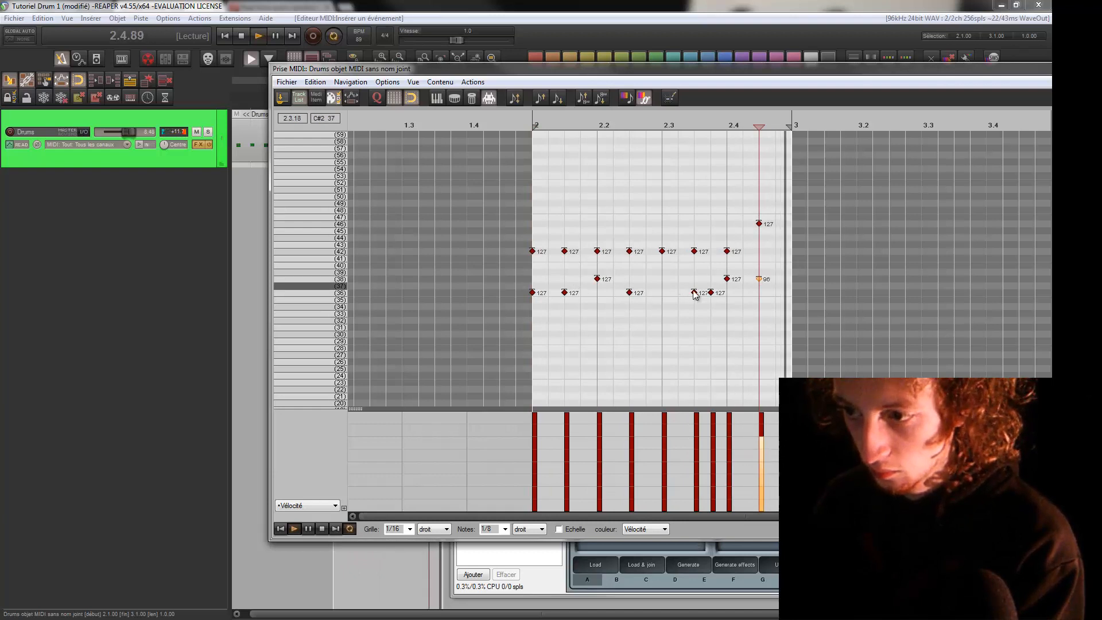
left_click(710, 293)
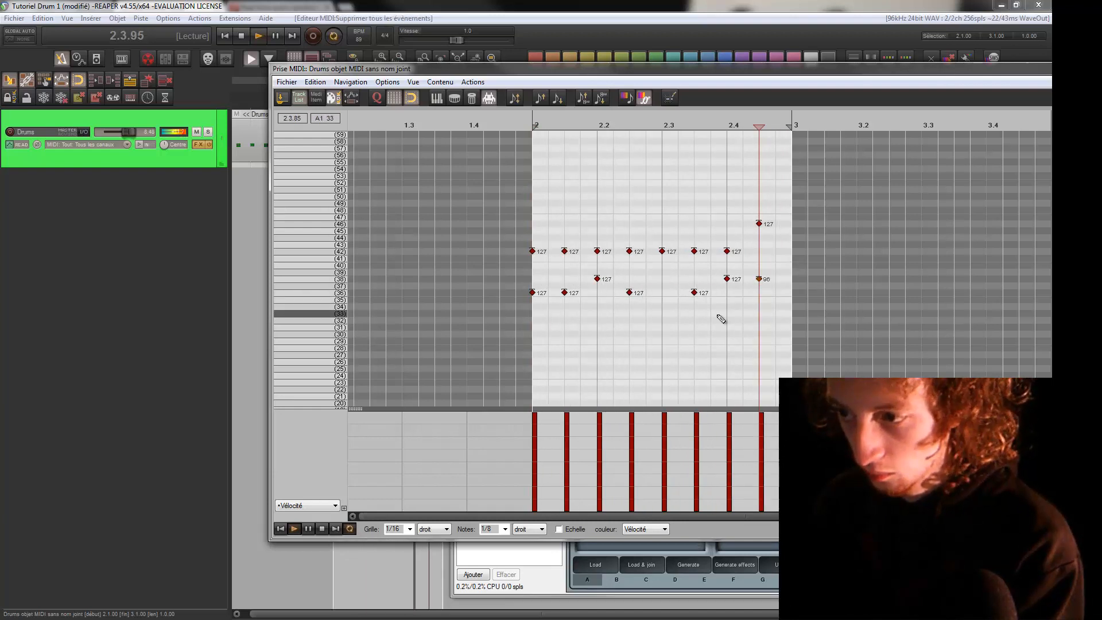
key("Delete")
Close the MIDI editor and extend the loop selection back to the start of measure 1, covering both Drums items
left_click_drag(752, 67, 499, 113)
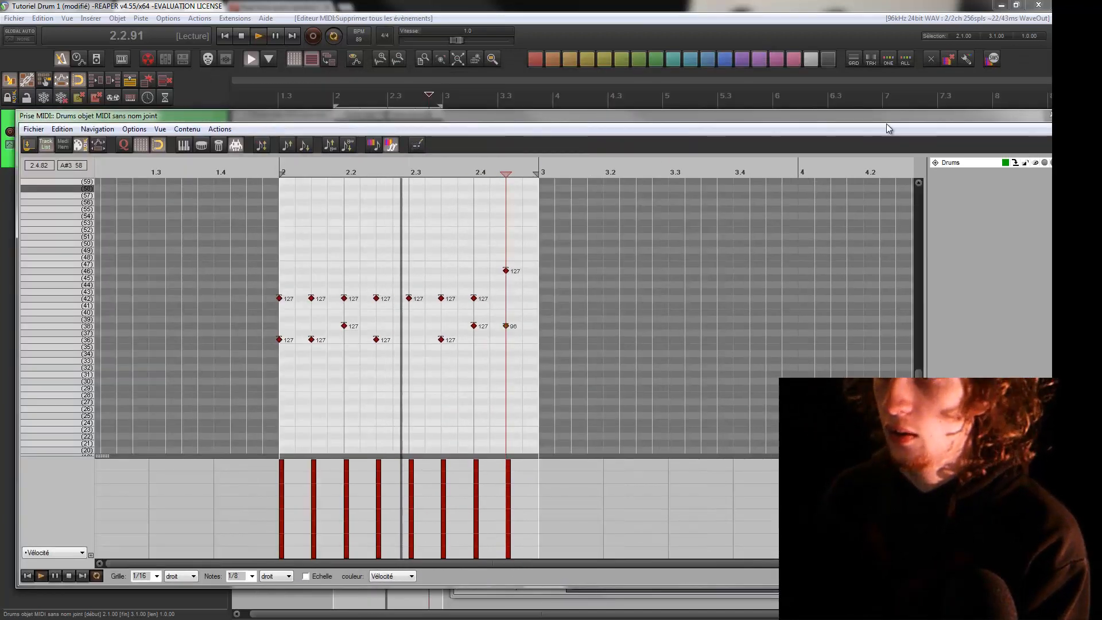
left_click_drag(888, 120, 640, 154)
left_click(816, 151)
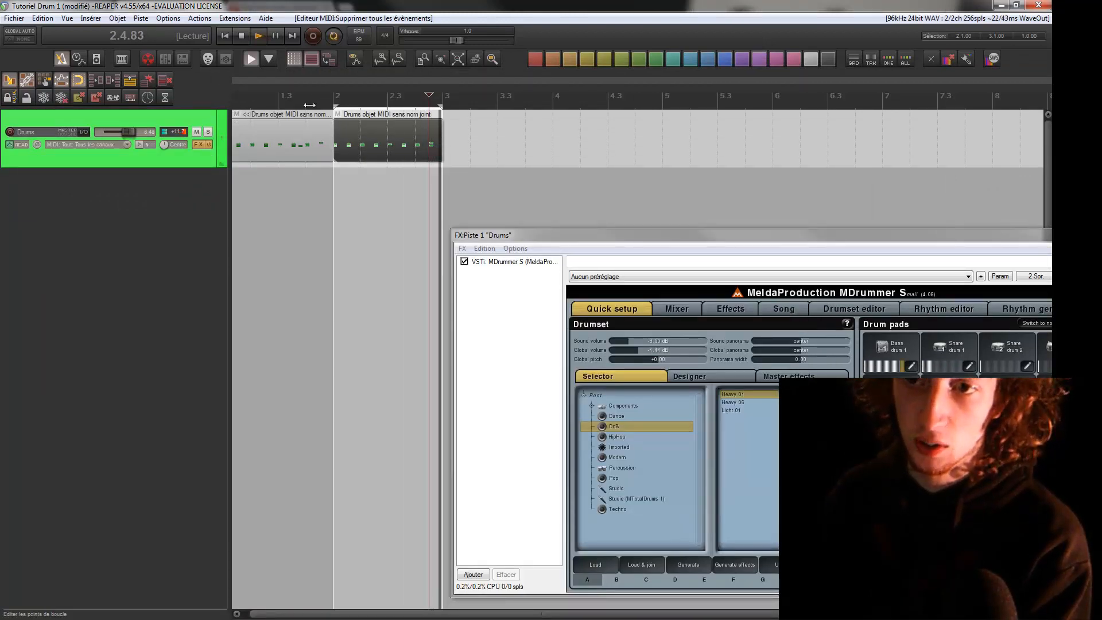
left_click_drag(334, 105, 233, 105)
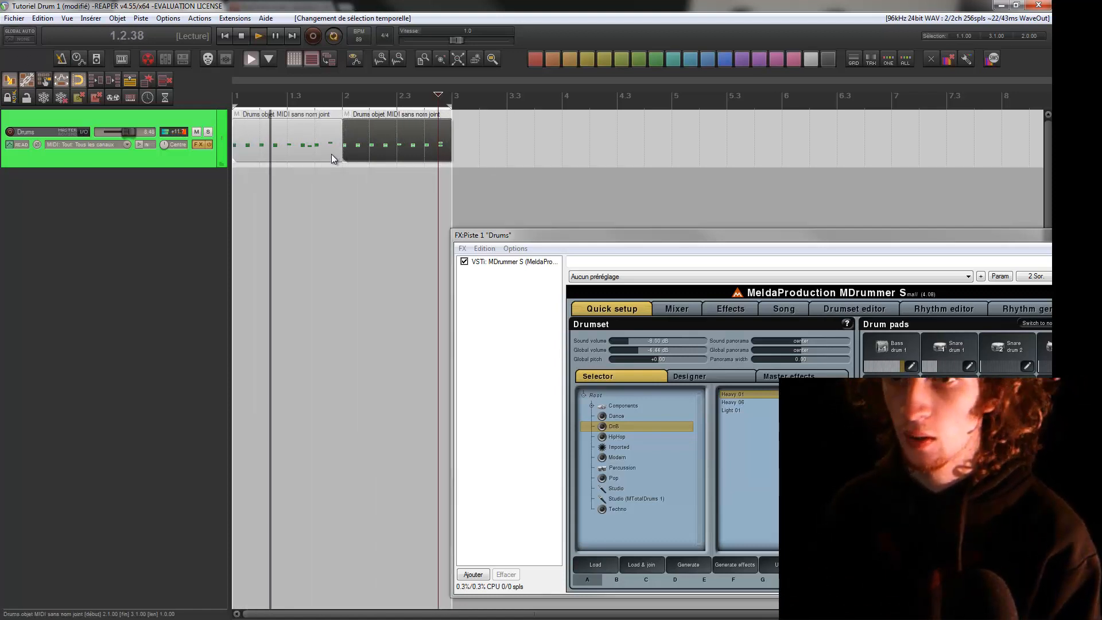
Try copying both Drums items into measures 3 and 4, deleting the copies and stopping playback
left_click_drag(306, 185, 421, 150)
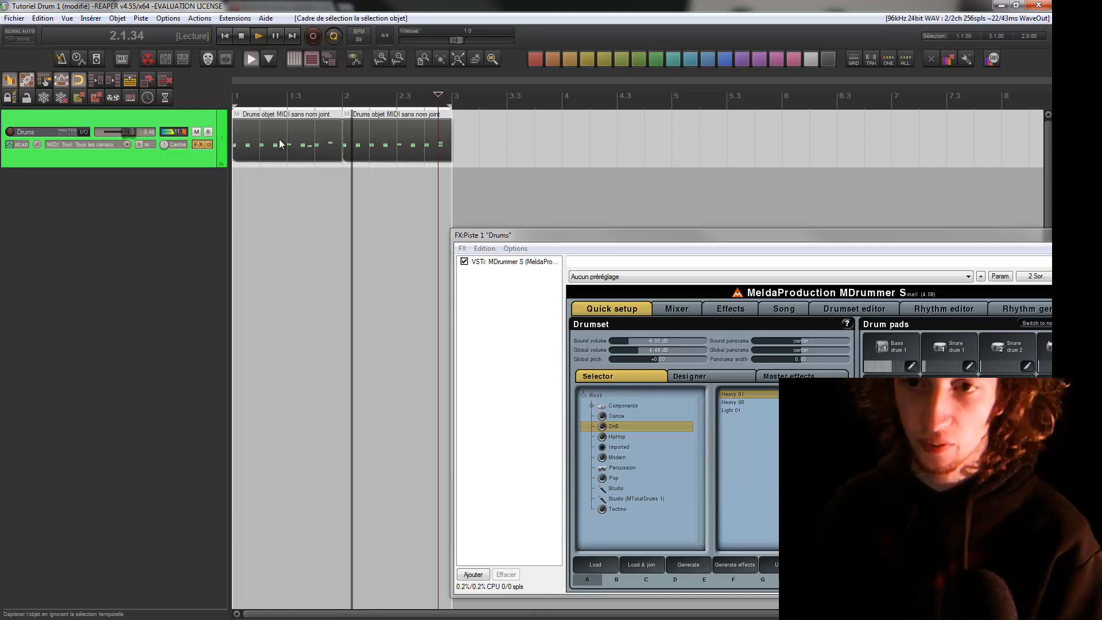
left_click_drag(281, 143, 503, 143, "ctrl")
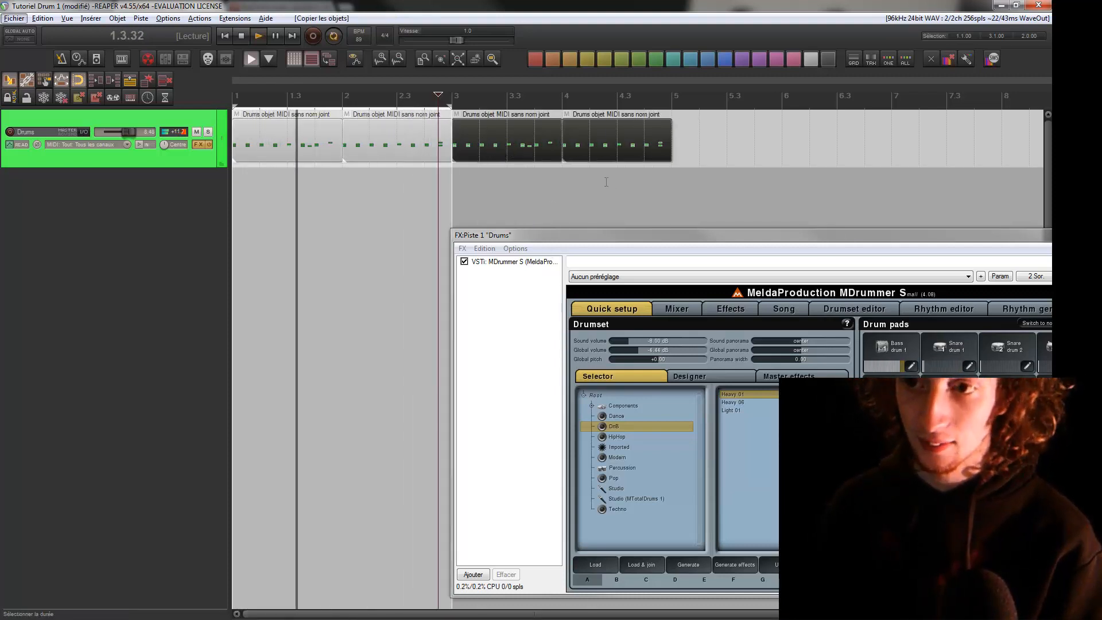
left_click_drag(606, 183, 499, 141)
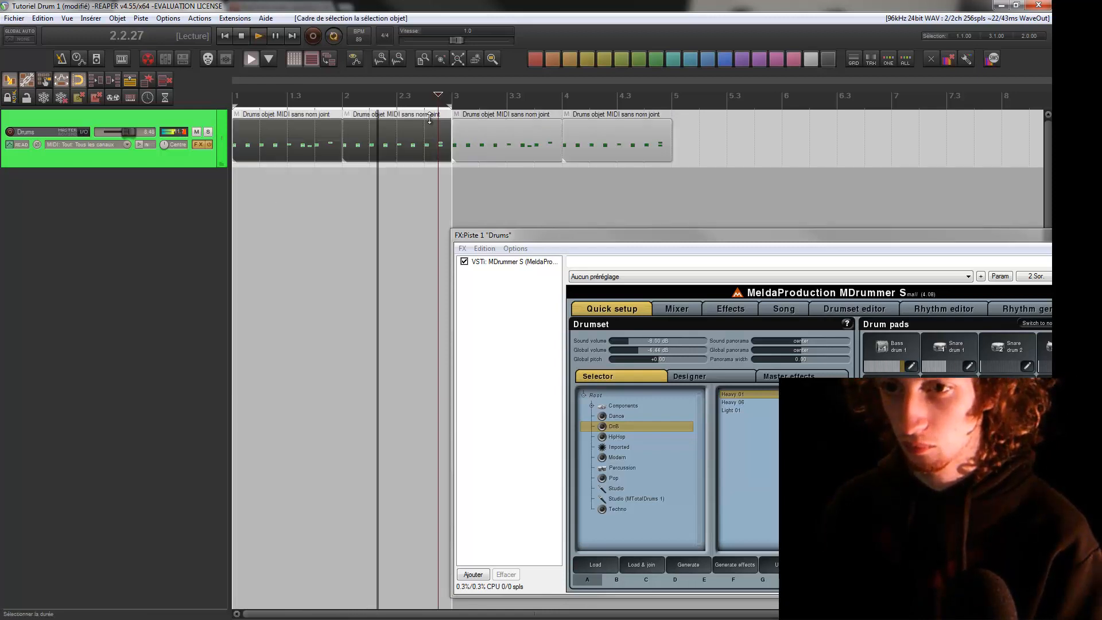
left_click_drag(315, 194, 495, 139)
key("Delete")
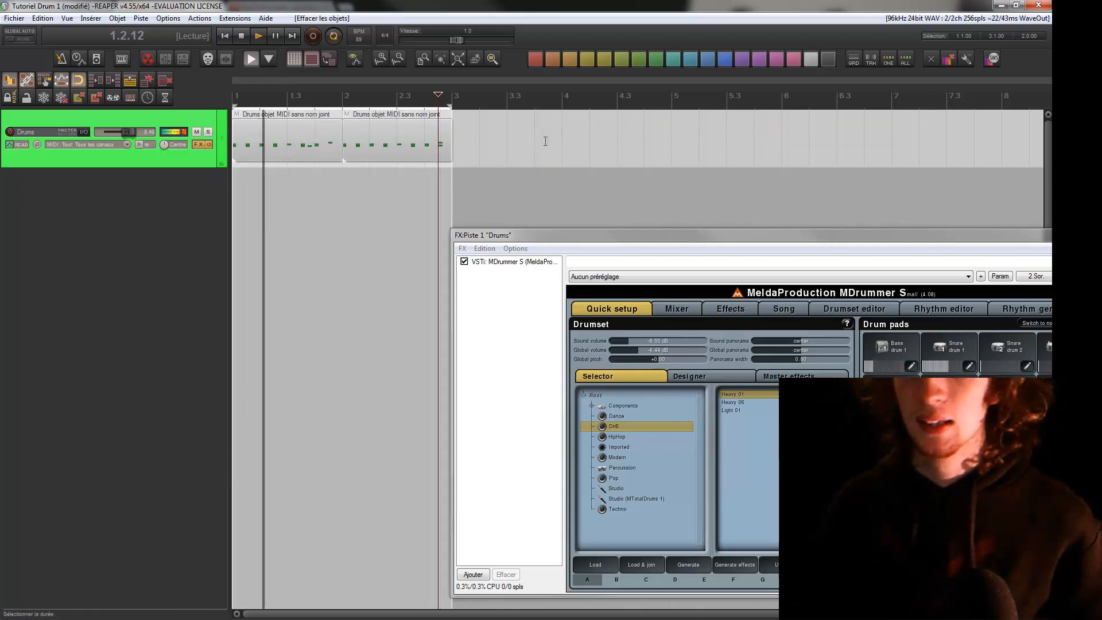
key("space")
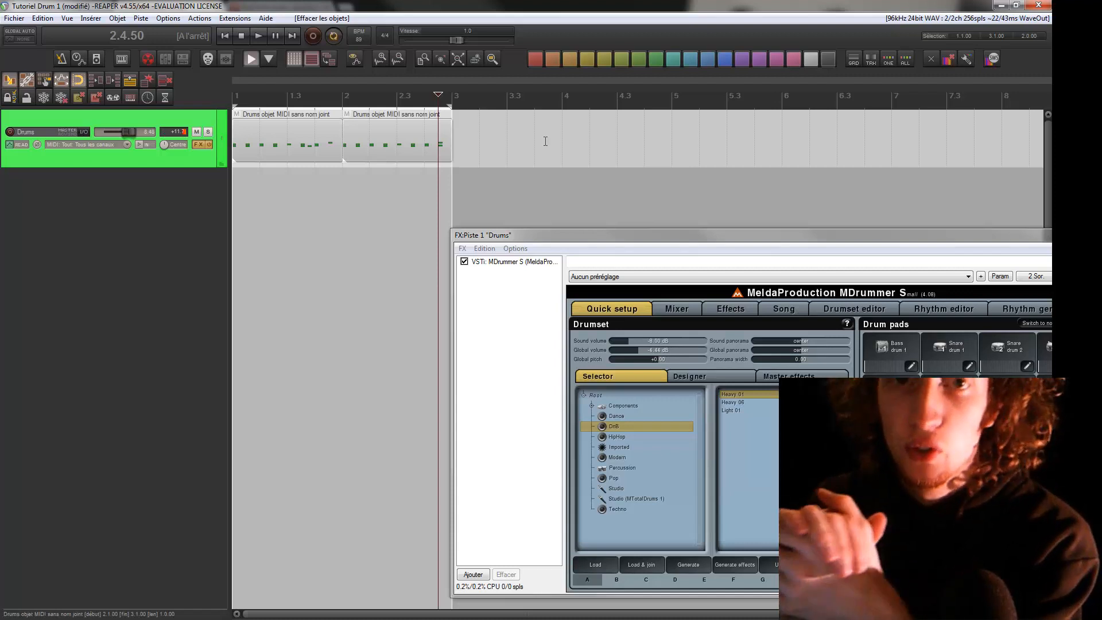